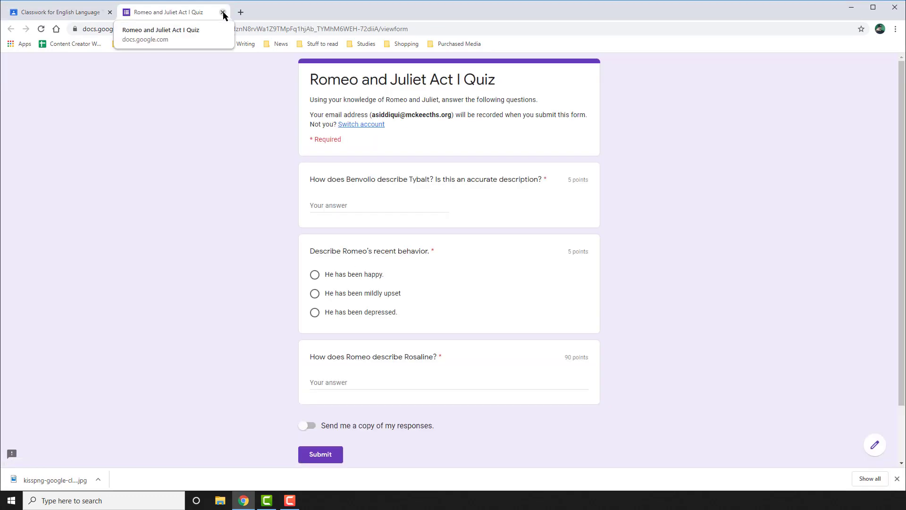
Close the Romeo and Juliet Act I Quiz tab and scroll through the Classroom product features.
click(223, 14)
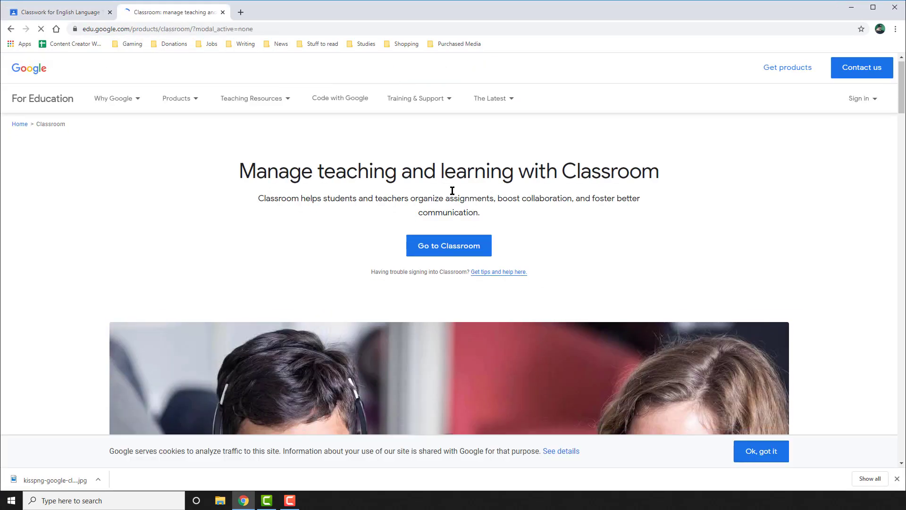
scroll(425, 189, down, 6)
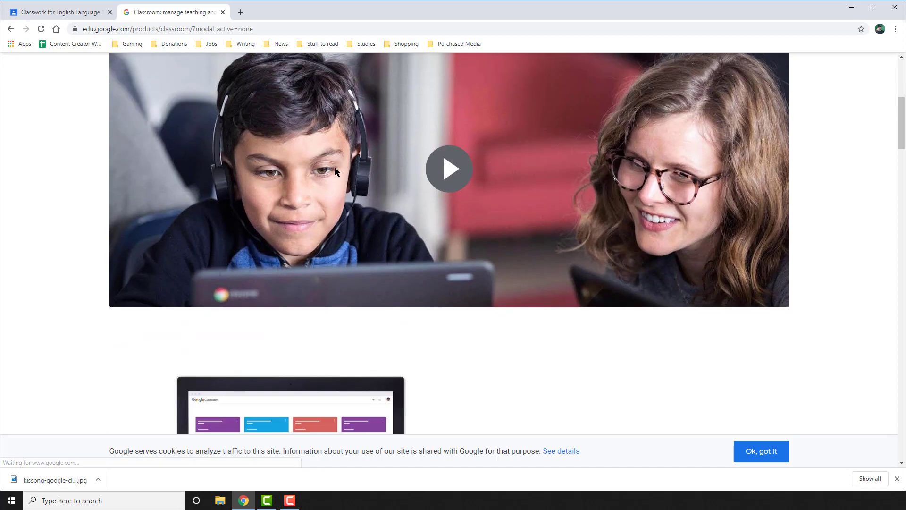
scroll(335, 169, down, 9)
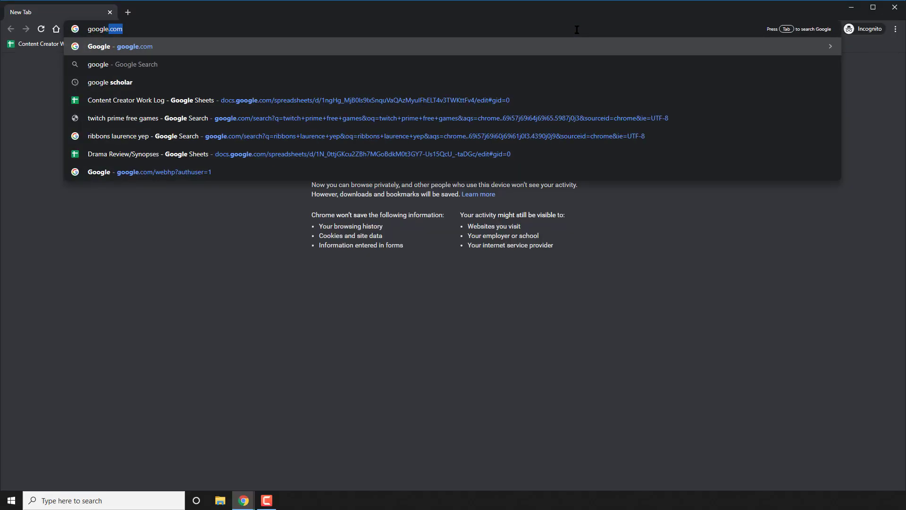
Go to google.com and sign in with the teacher's e-mail address and password.
key(Return)
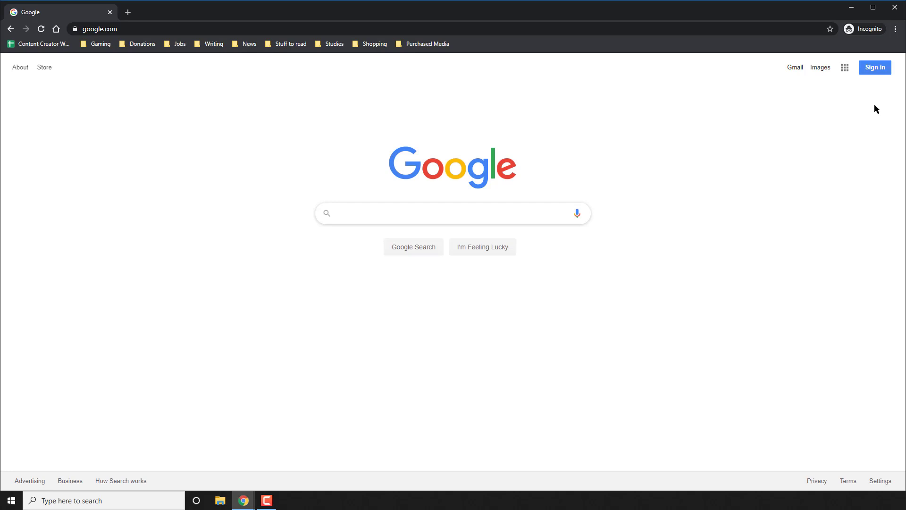
click(875, 74)
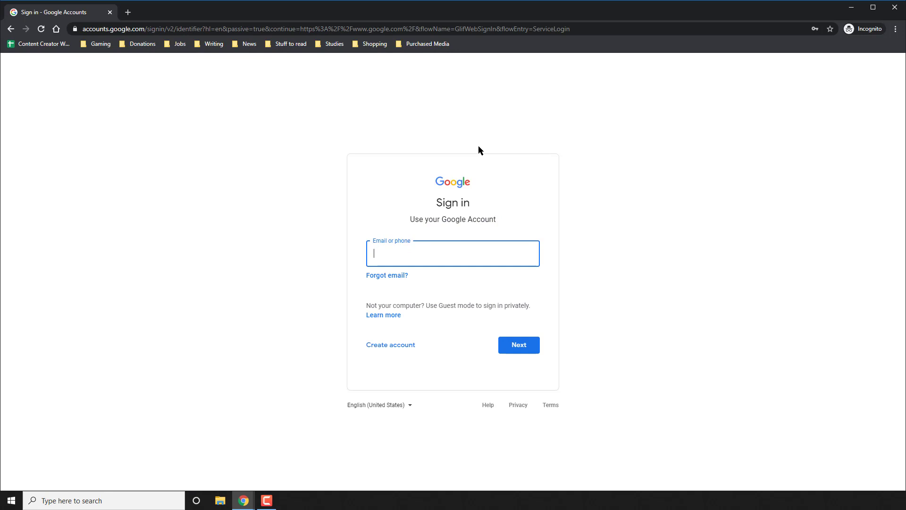
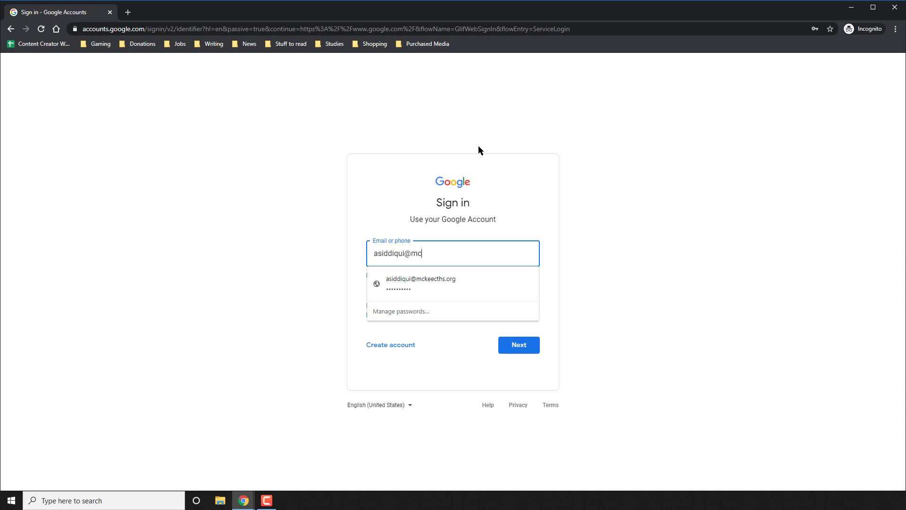
key(Return)
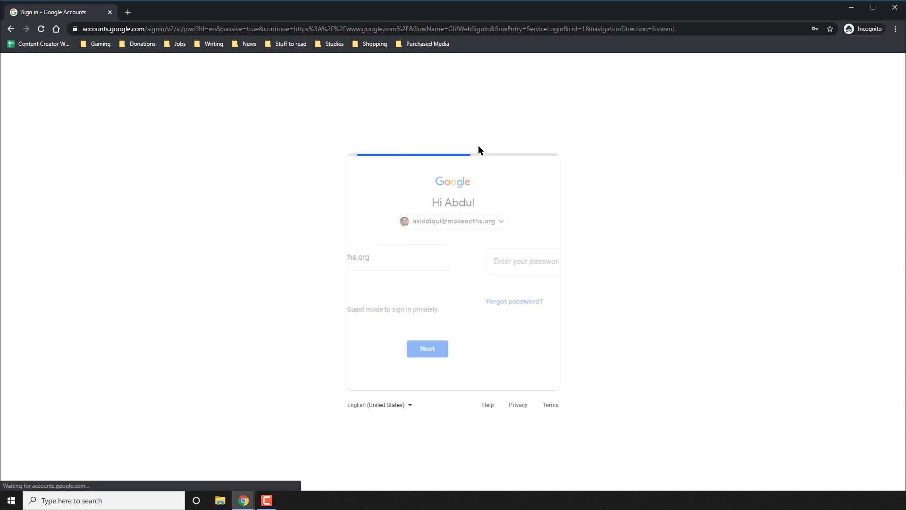
text(*********)
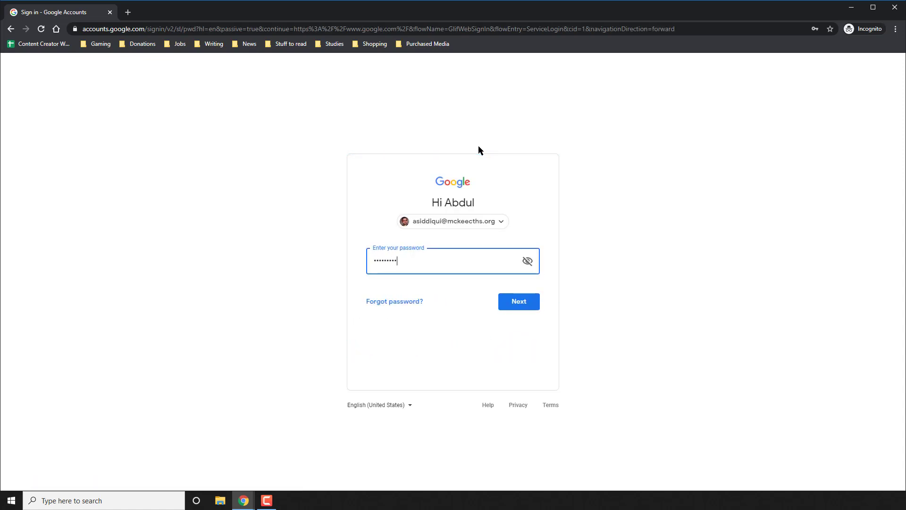
key(Return)
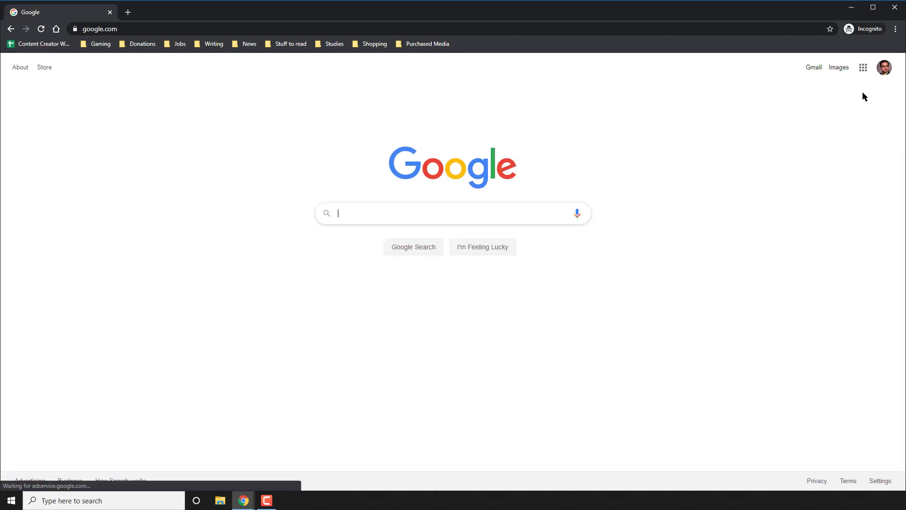
Open Google Classroom from the apps grid and bring up the join or create class options.
click(864, 70)
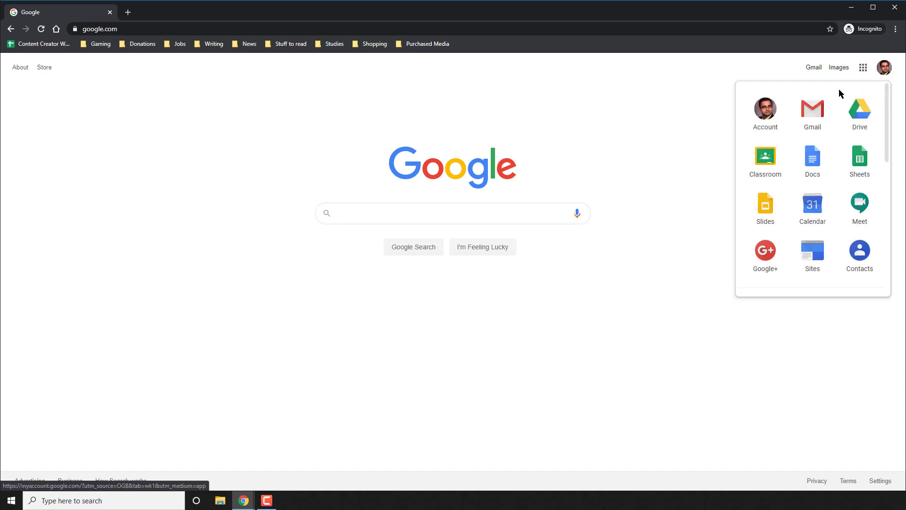
click(774, 165)
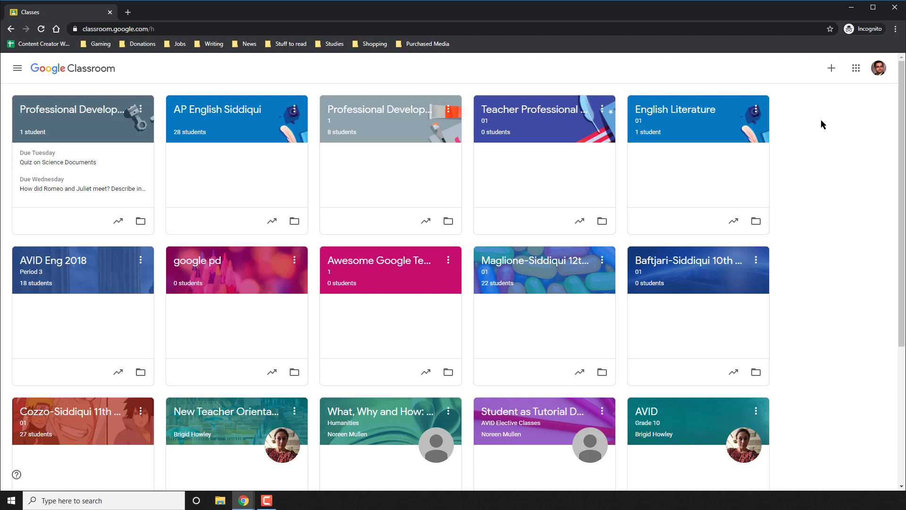
click(832, 71)
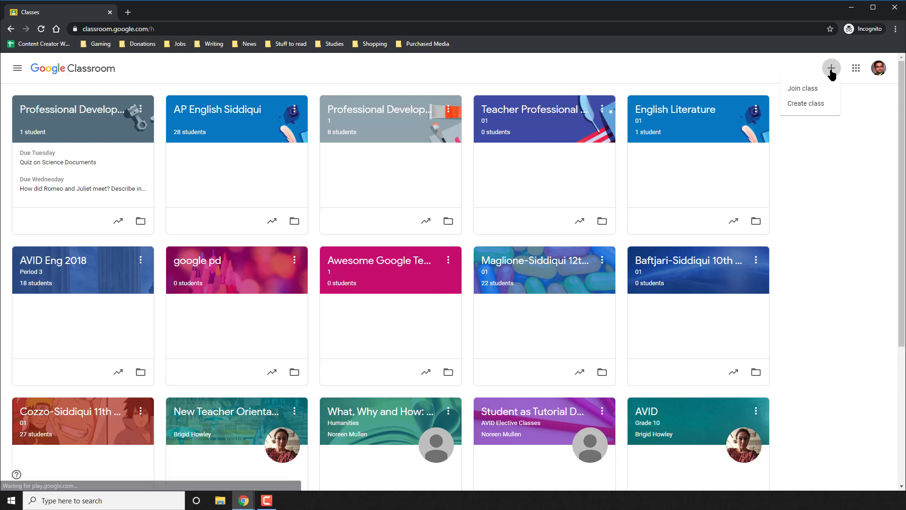
Start a class named English Language 101, section 1, subject AP English Language and Composition.
click(823, 106)
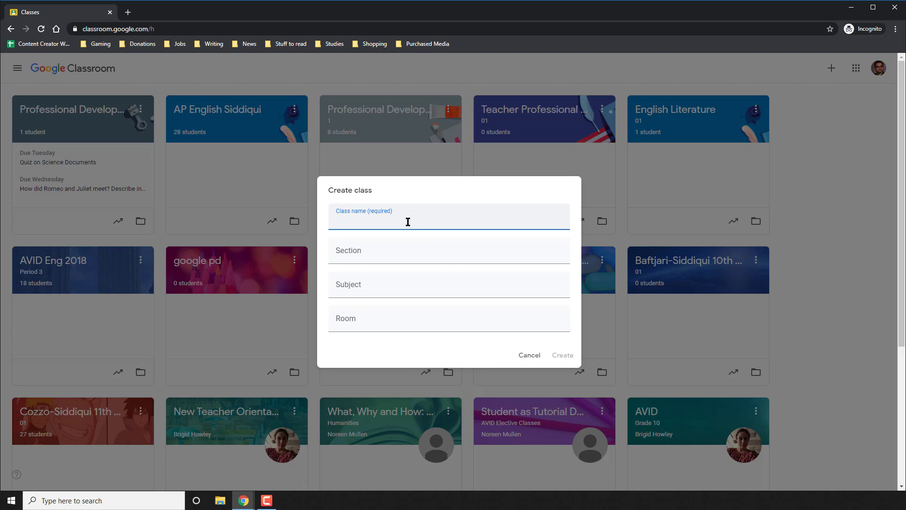
text(English Language 101)
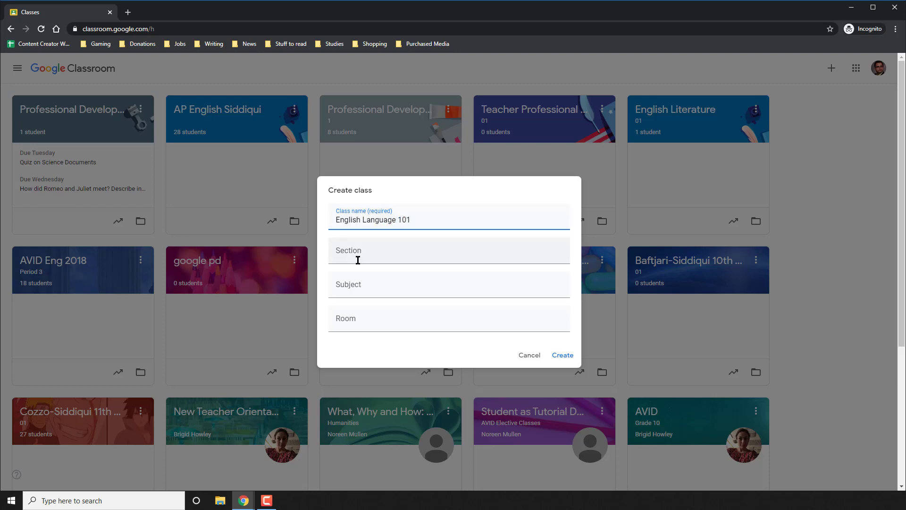
click(358, 261)
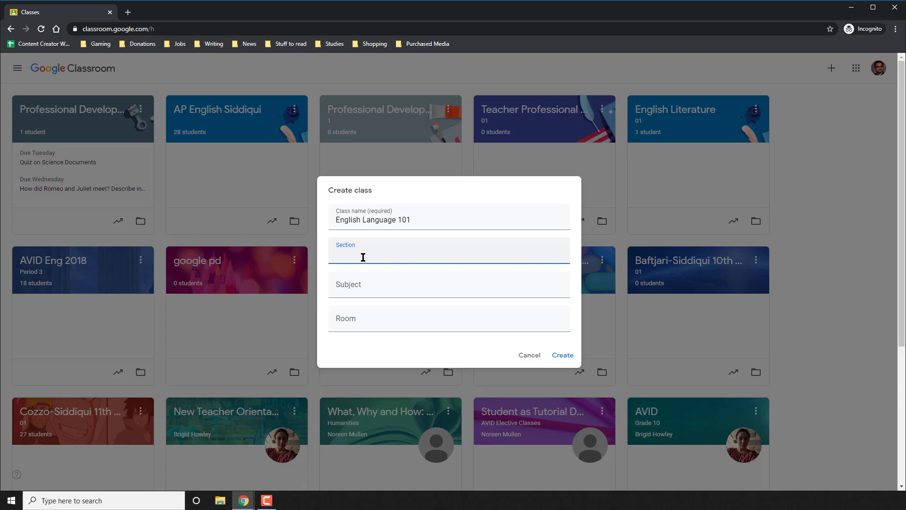
click(357, 291)
text(En)
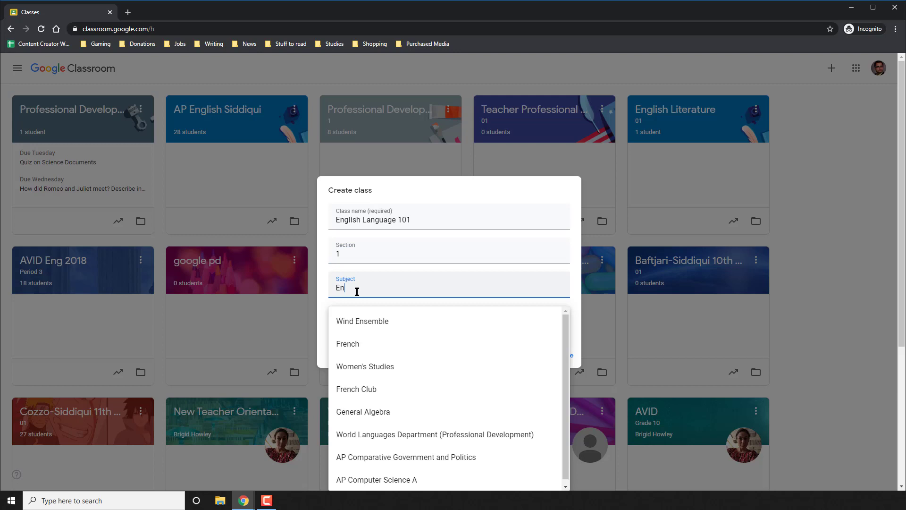
text(glish)
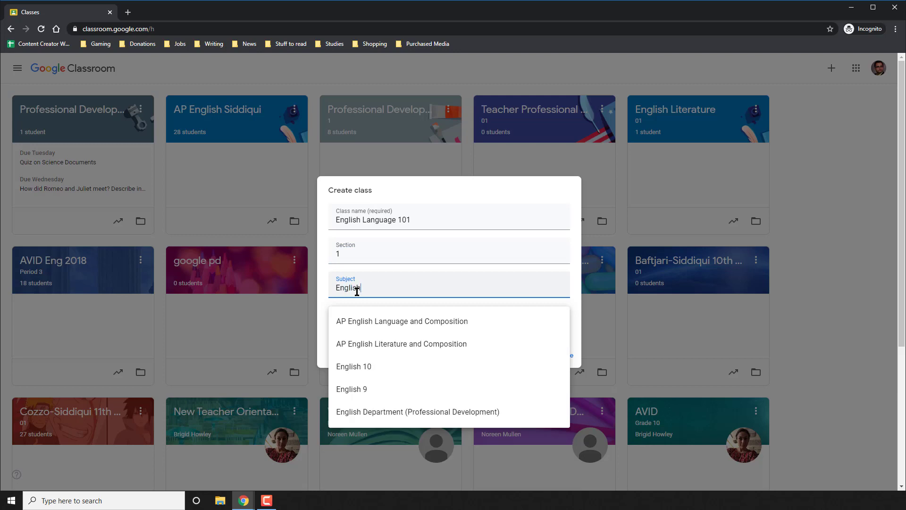
click(390, 321)
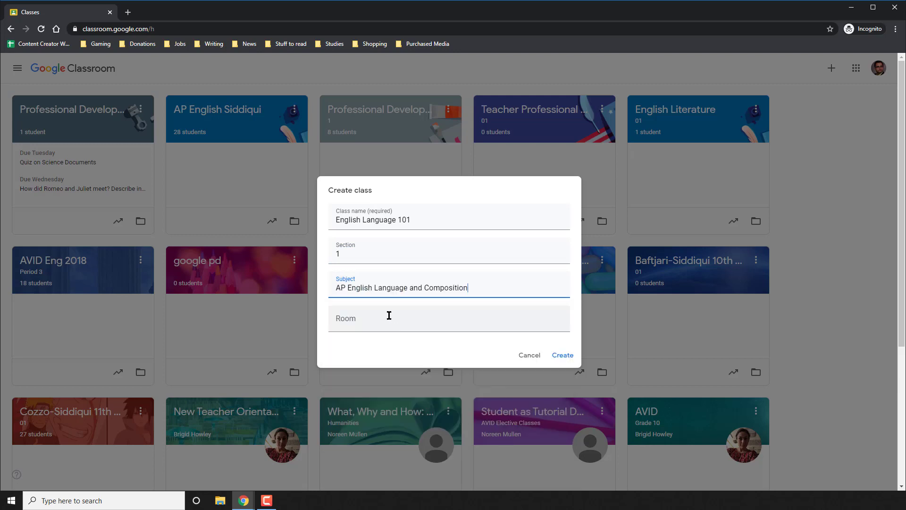
click(385, 328)
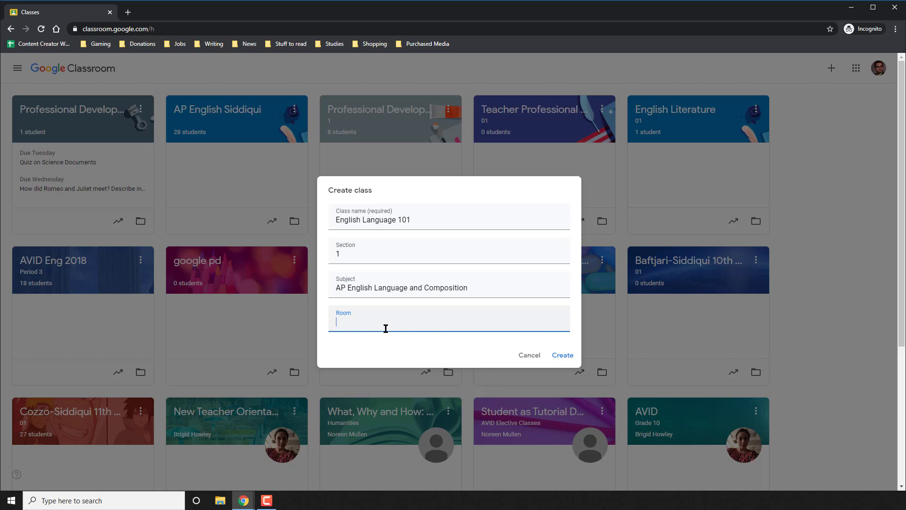
Enter room 427, create the class, and view its class code enlarged.
text(427)
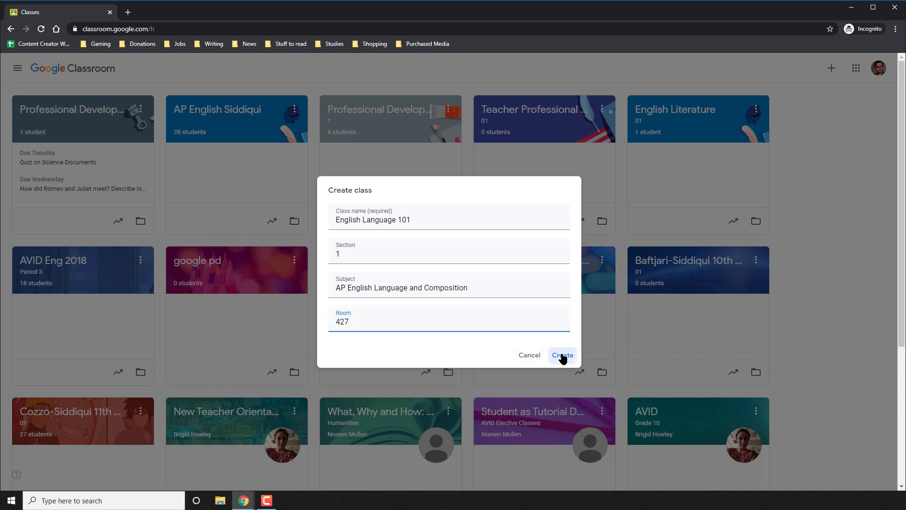
click(563, 356)
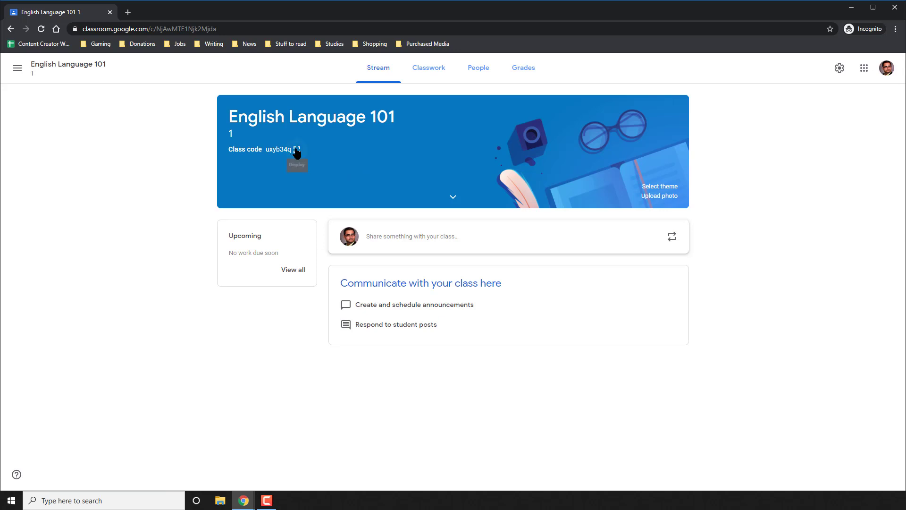
click(297, 152)
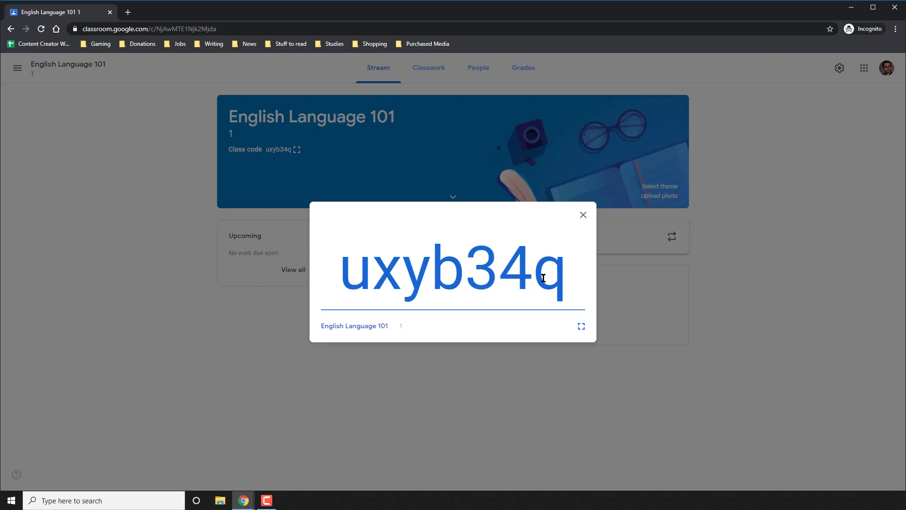
key(Escape)
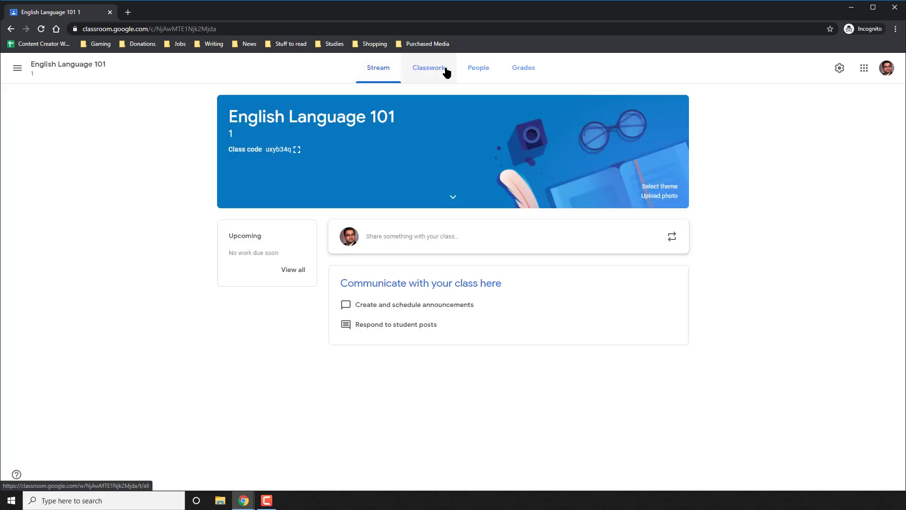
Invite the sample student account to English Language 101 from the People page.
click(466, 68)
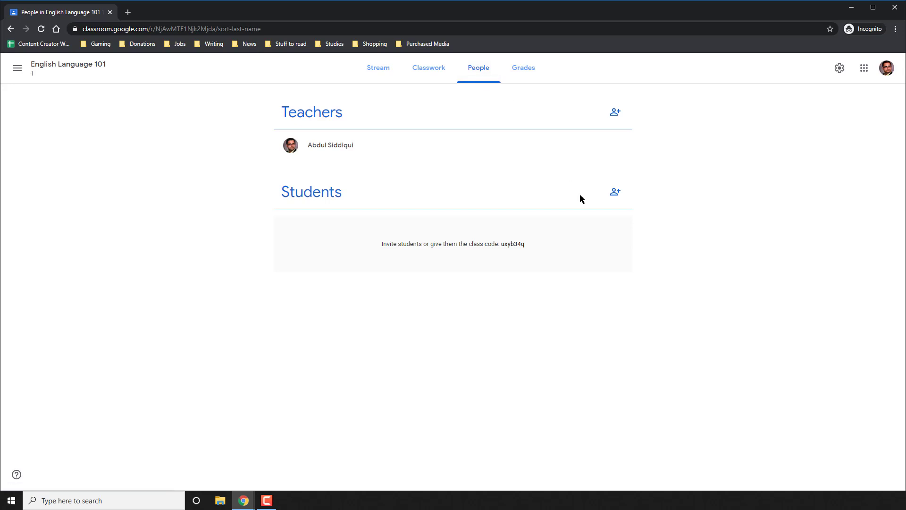
click(617, 200)
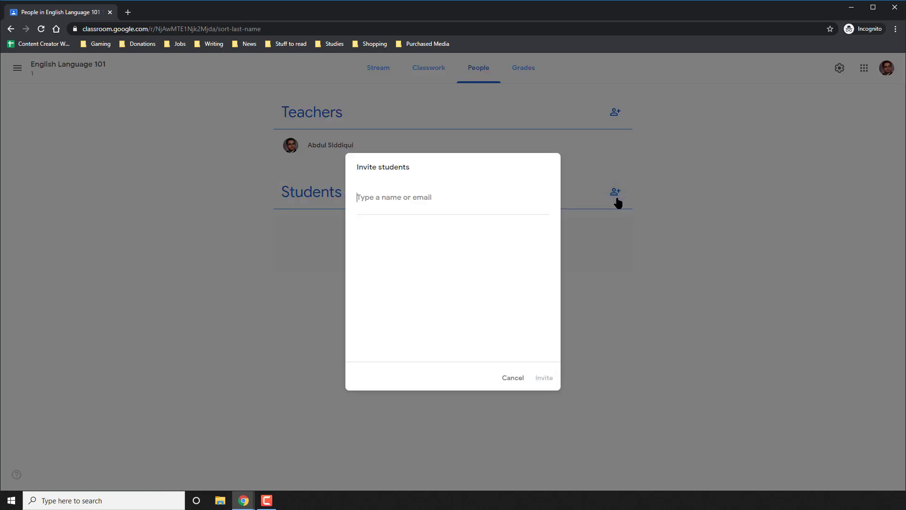
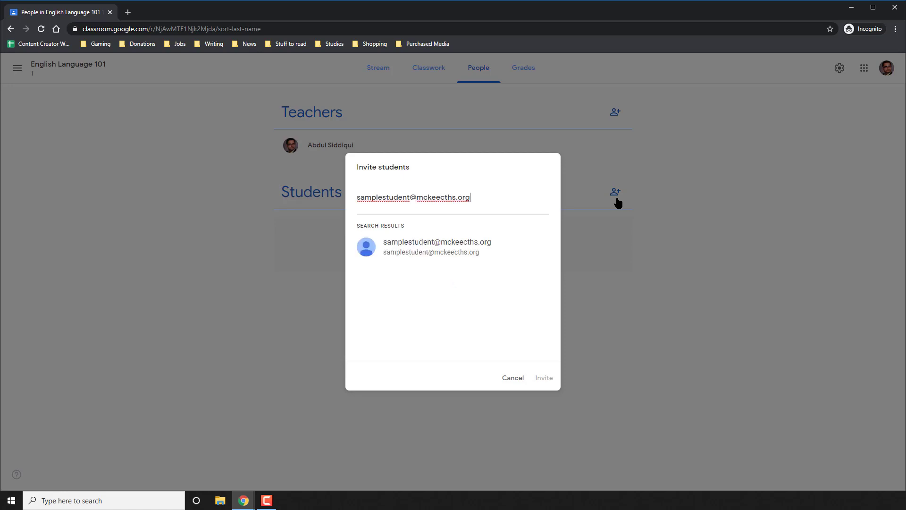
click(471, 244)
click(542, 377)
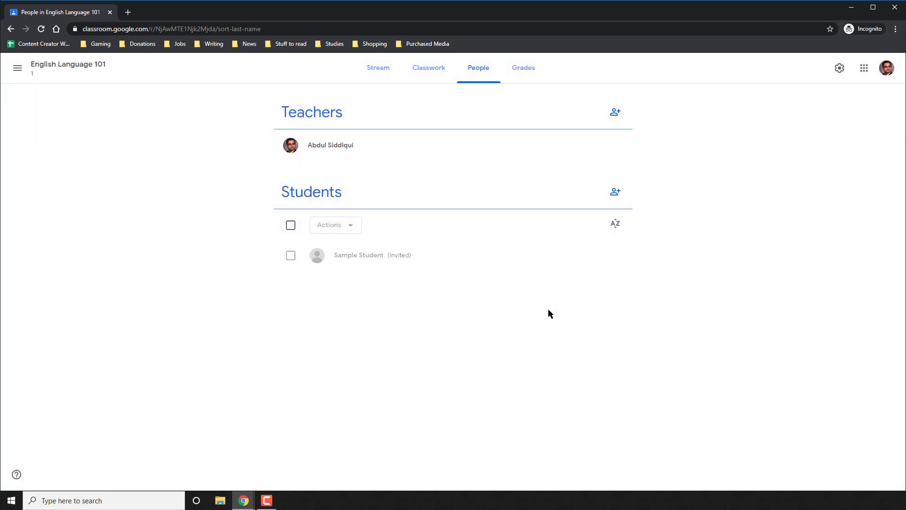
Copy the English Language 101 class code from its enlarged display on the stream.
click(432, 76)
click(380, 73)
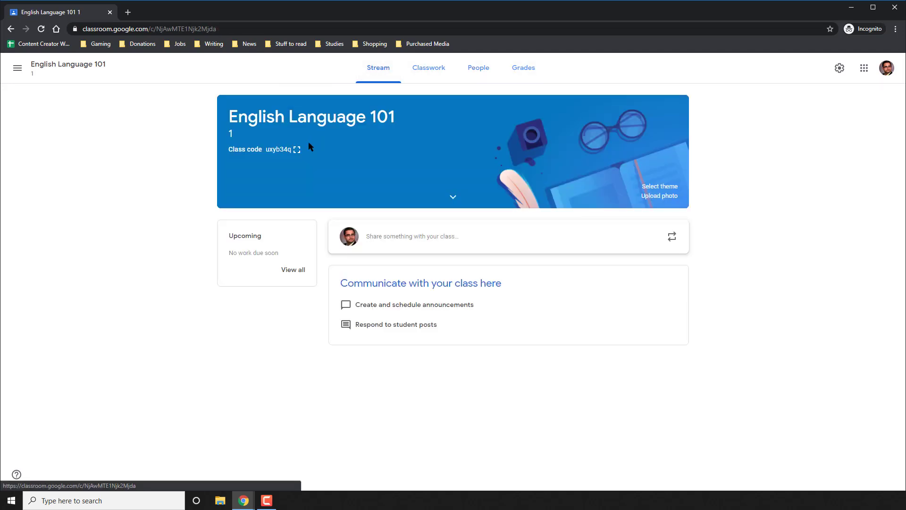
click(297, 150)
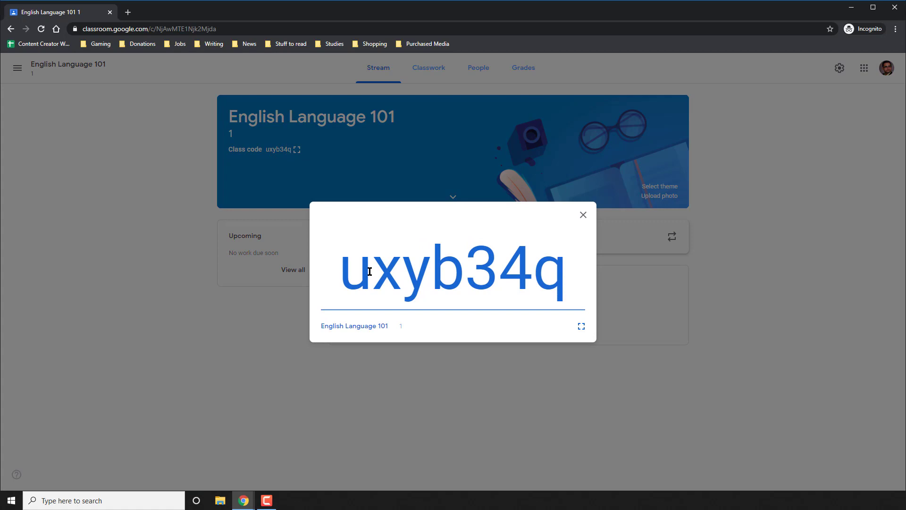
drag(347, 270, 561, 269)
right_click(534, 268)
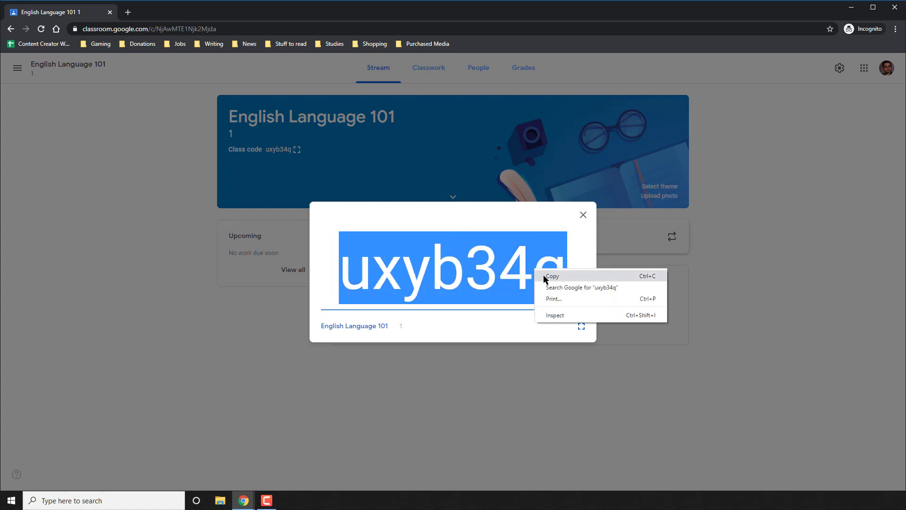
click(550, 275)
click(582, 215)
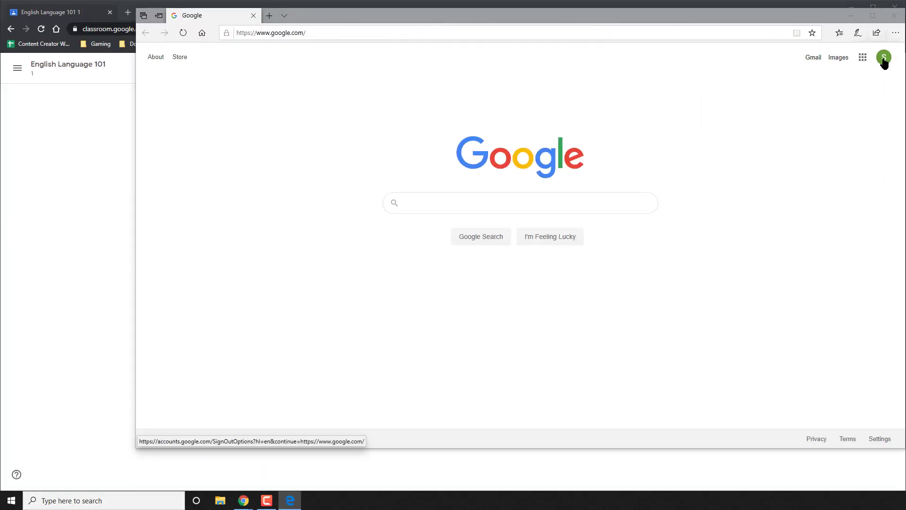
As the student in Classroom, join the class by pasting the copied class code.
click(885, 59)
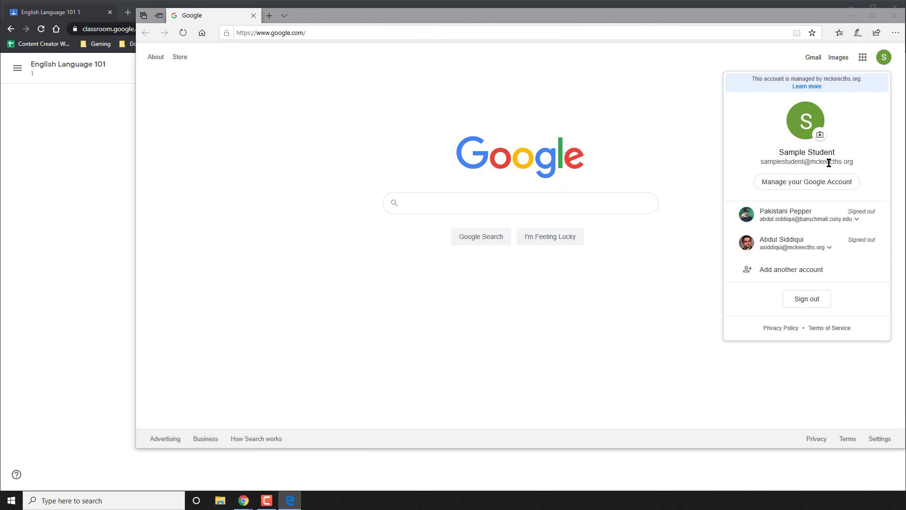
click(695, 134)
click(863, 58)
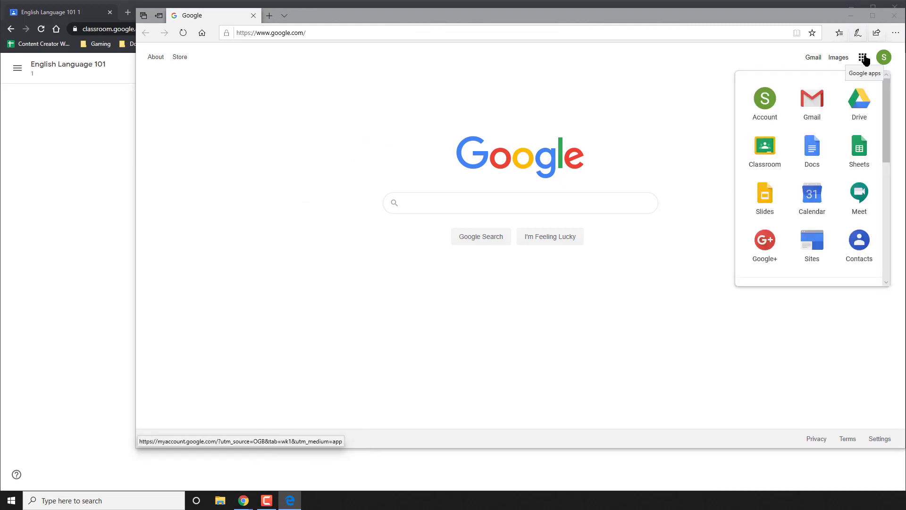
click(773, 142)
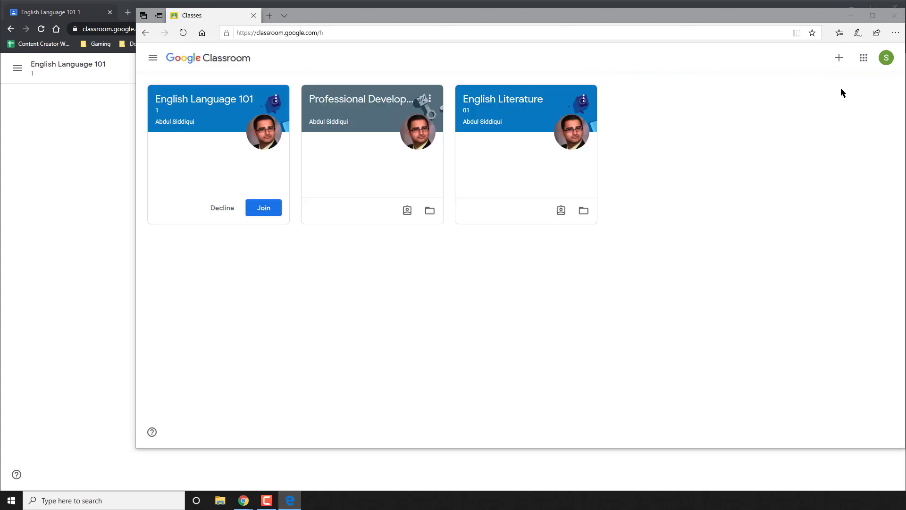
click(840, 60)
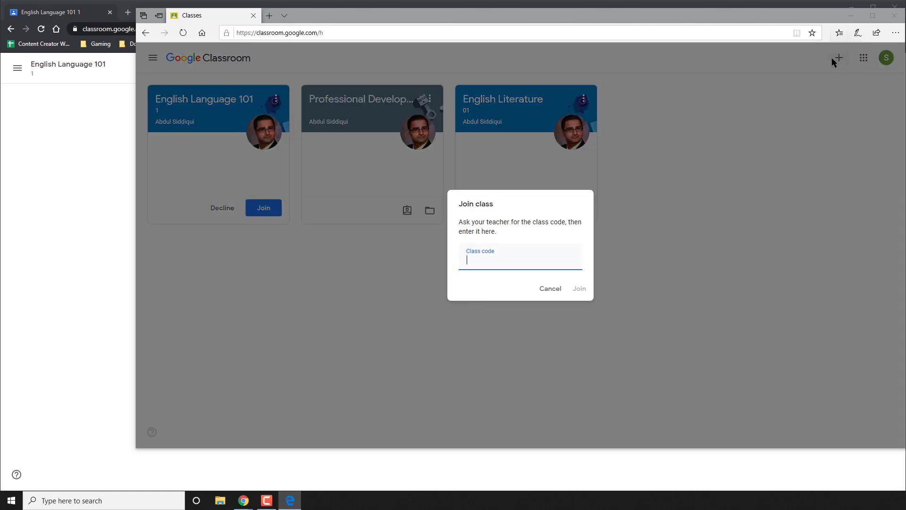
right_click(485, 265)
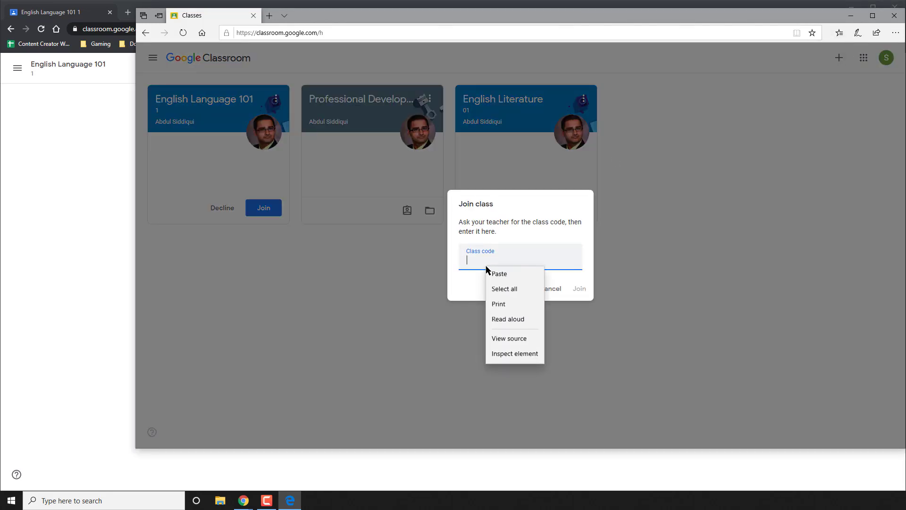
click(489, 271)
click(580, 290)
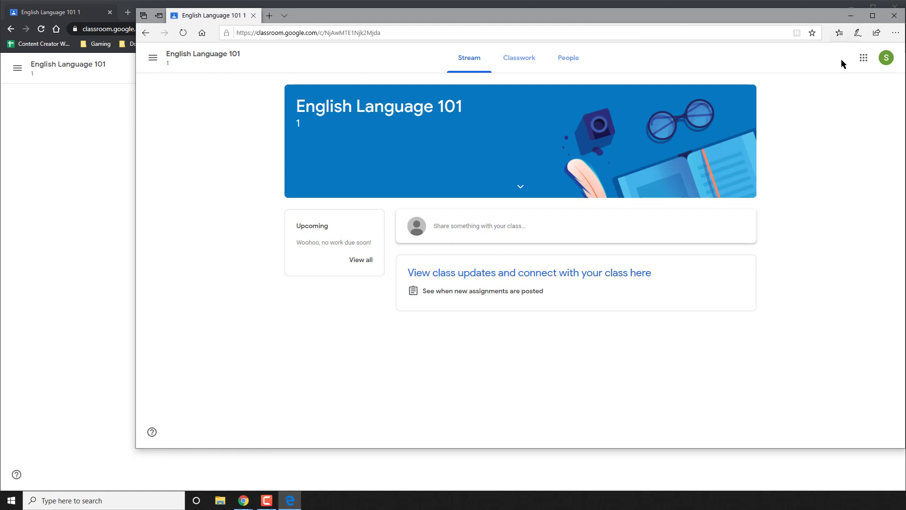
Minimize the student's Edge window to return to the teacher's view.
click(851, 16)
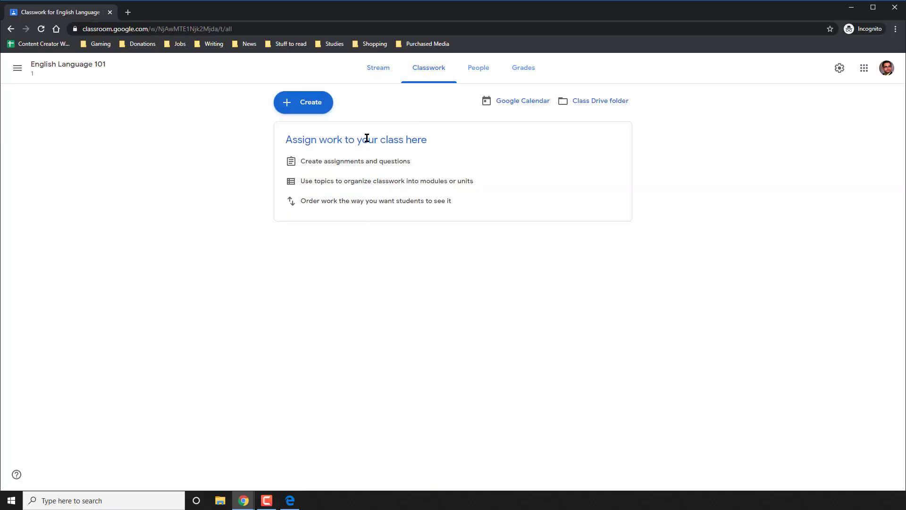
Open the Create menu on the English Language 101 Classwork page.
click(309, 110)
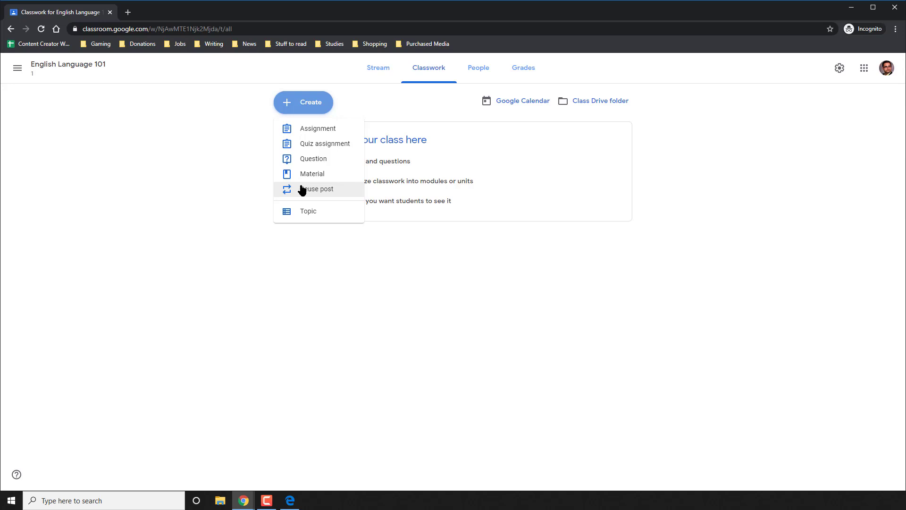
Start a material titled 'The entire Romeo and Juliet Novel' with a description about completing all assignments.
click(305, 175)
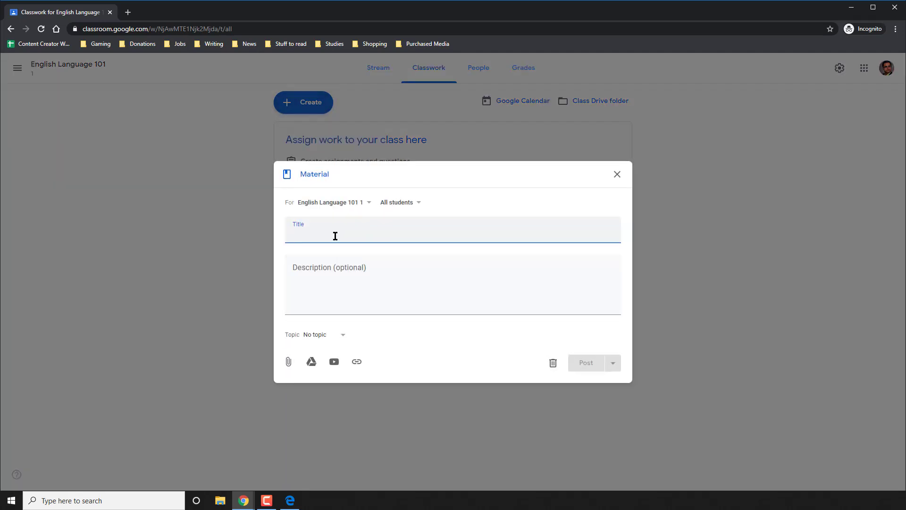
text(The e)
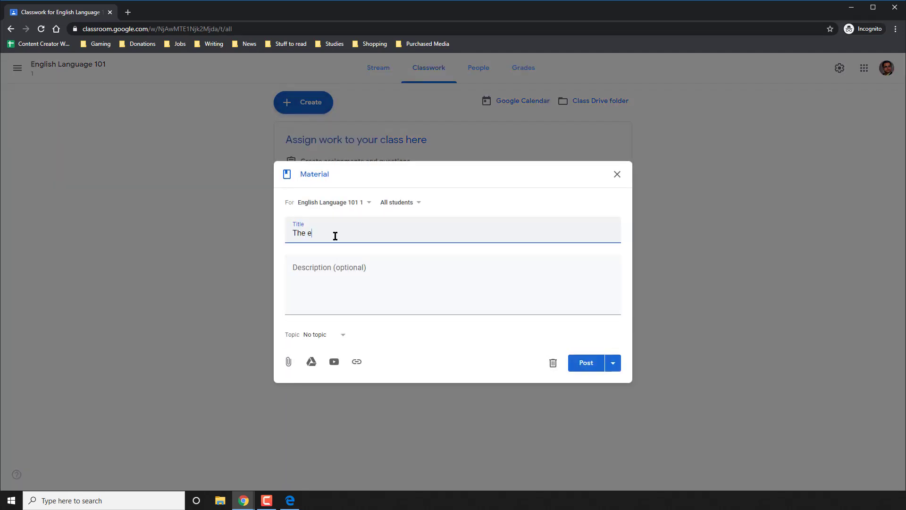
text(ntire Romeo and Juliet Novel)
key(Tab)
text(Use thsi)
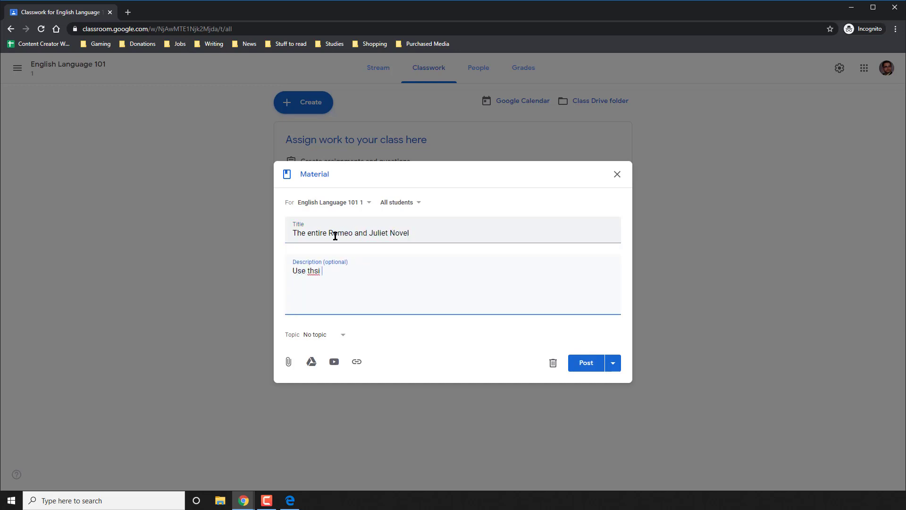
key(BackSpace)
key(BackSpace)
key(BackSpace)
text(is to complete all assignments)
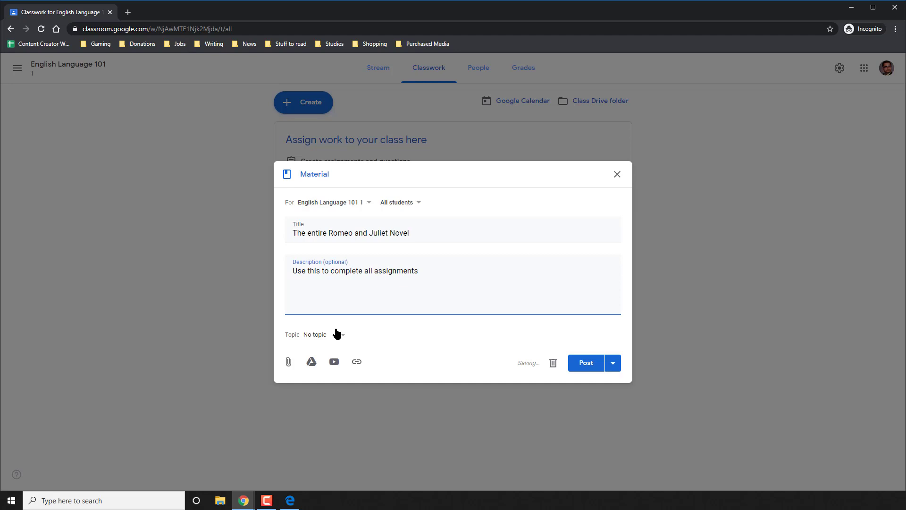
Create a new topic named Shakespeare for the material.
click(336, 334)
click(334, 355)
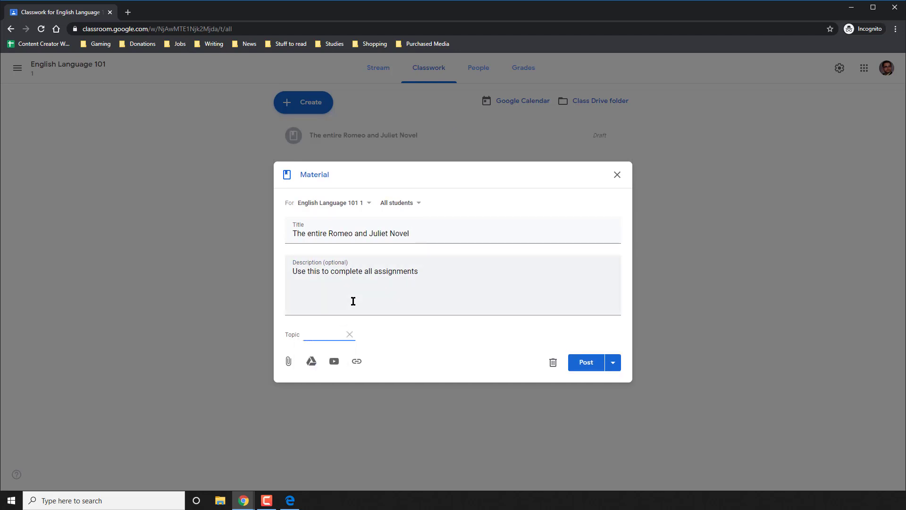
text(Romeo)
text(Shakespearea)
key(BackSpace)
Begin adding a link, and search the web for 'complete romeo and juliet pdf' in a new tab.
click(357, 363)
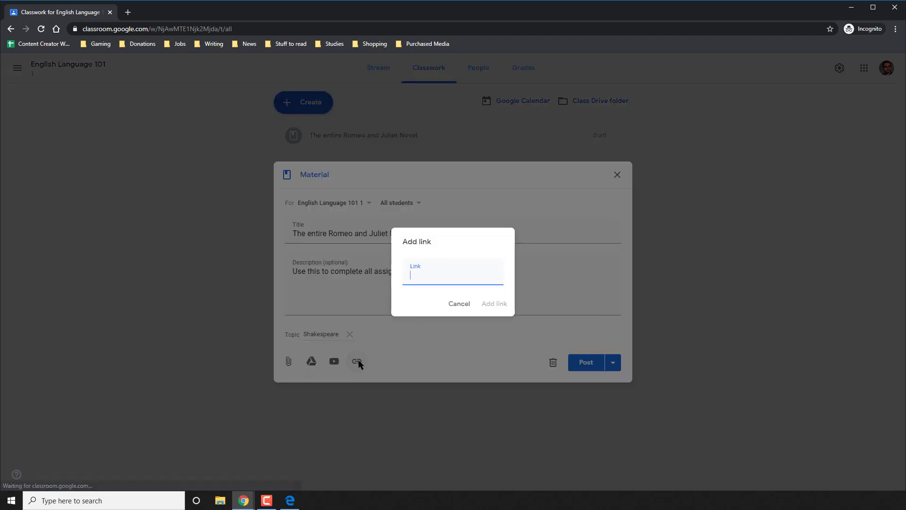
click(127, 12)
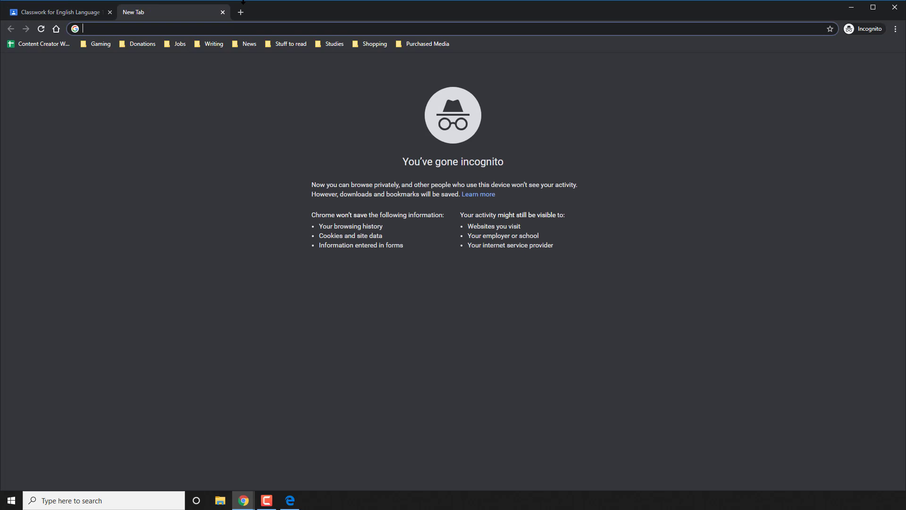
text(complete)
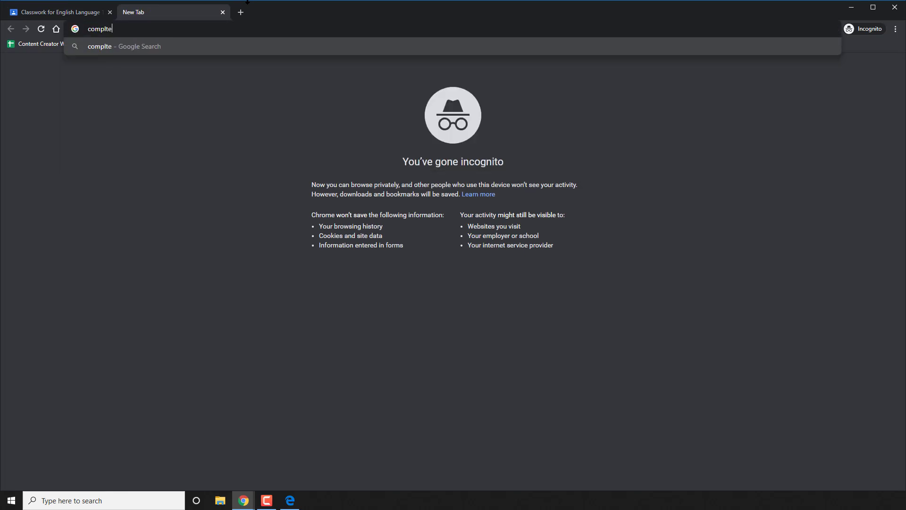
key(BackSpace)
key(BackSpace)
key(BackSpace)
text(ete romeo and juliet pdf)
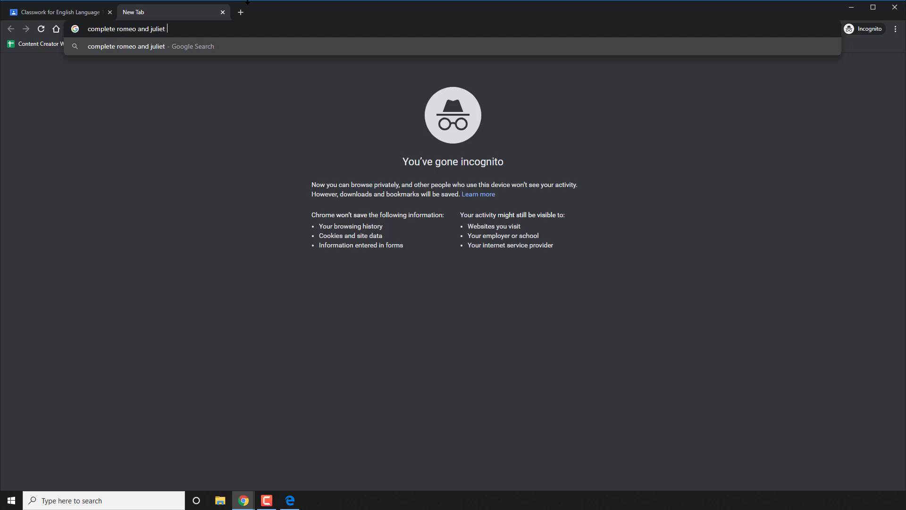
key(Return)
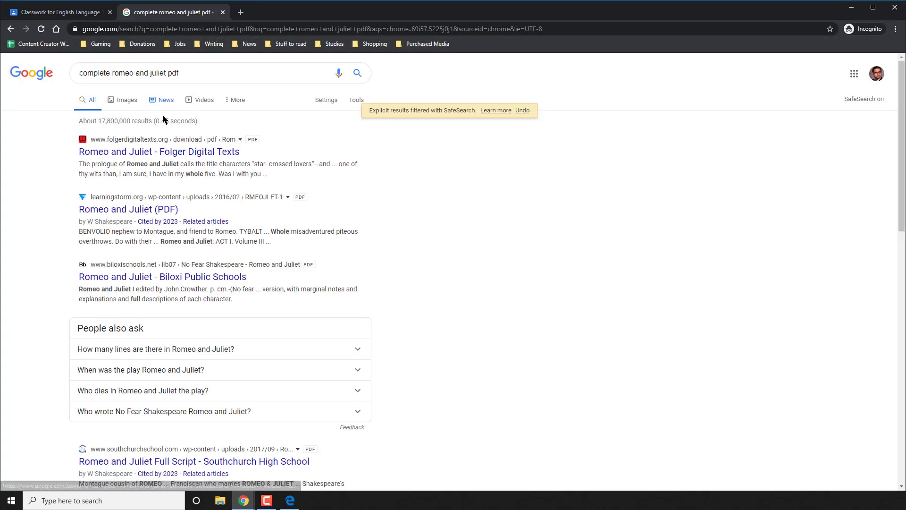
Open the Folger Digital Texts Romeo and Juliet PDF and copy its web address.
click(149, 157)
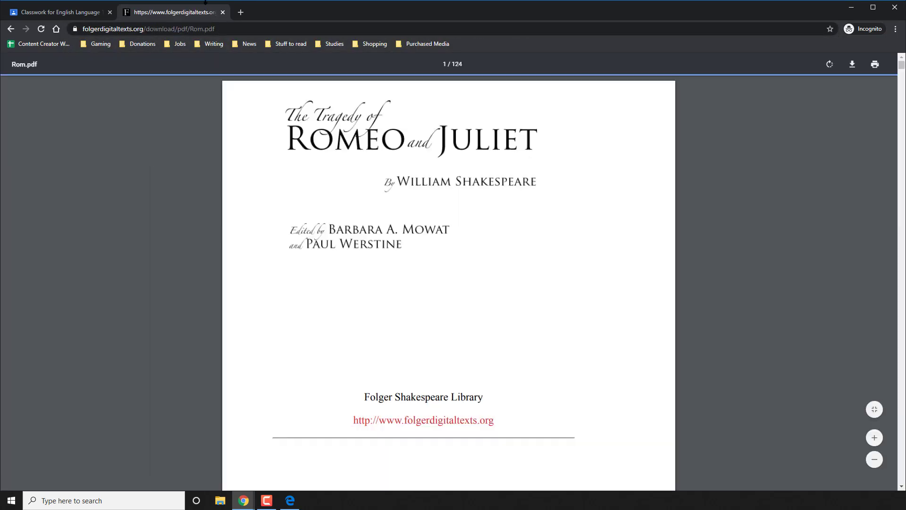
click(190, 30)
right_click(190, 30)
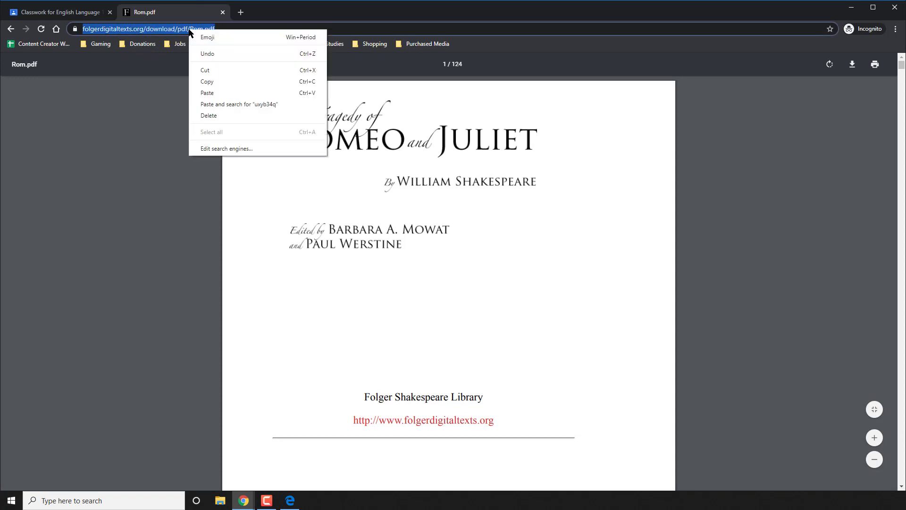
click(206, 82)
Paste the Folger Rom.pdf address as the material's link and post the Romeo and Juliet material.
click(61, 12)
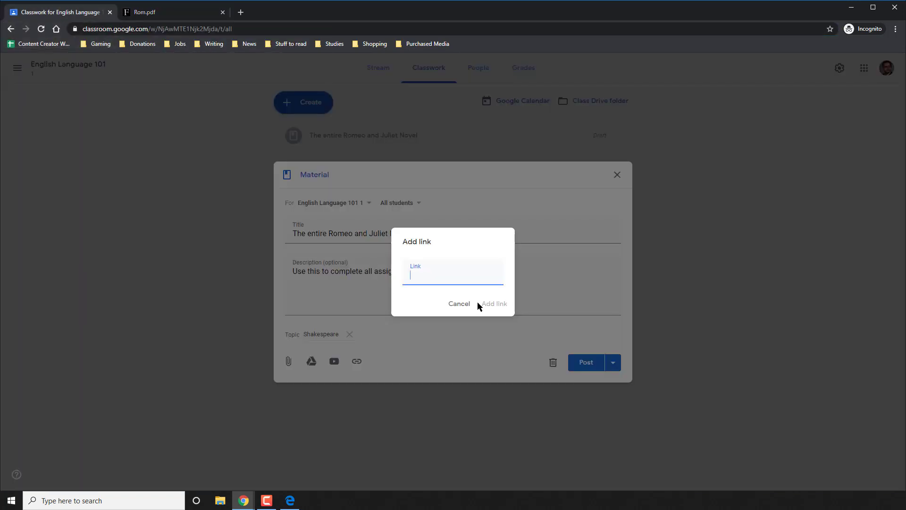
right_click(440, 276)
click(462, 350)
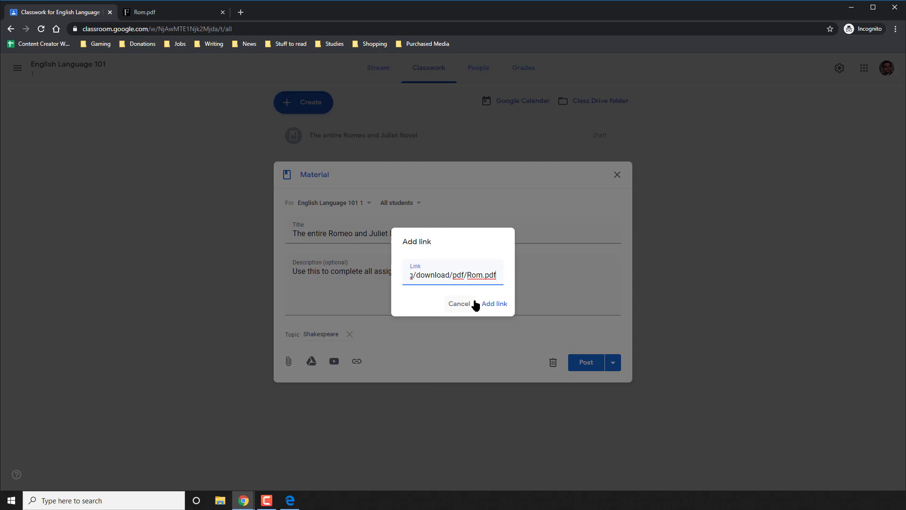
click(494, 304)
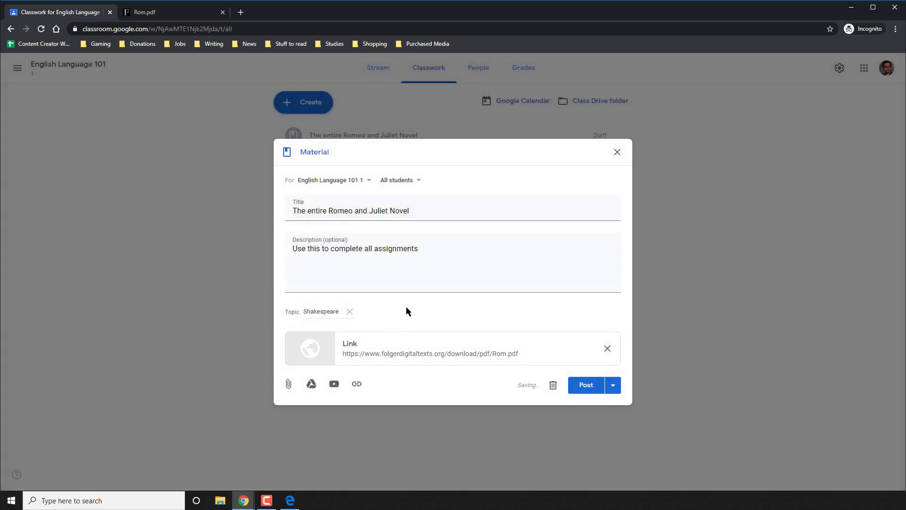
click(582, 385)
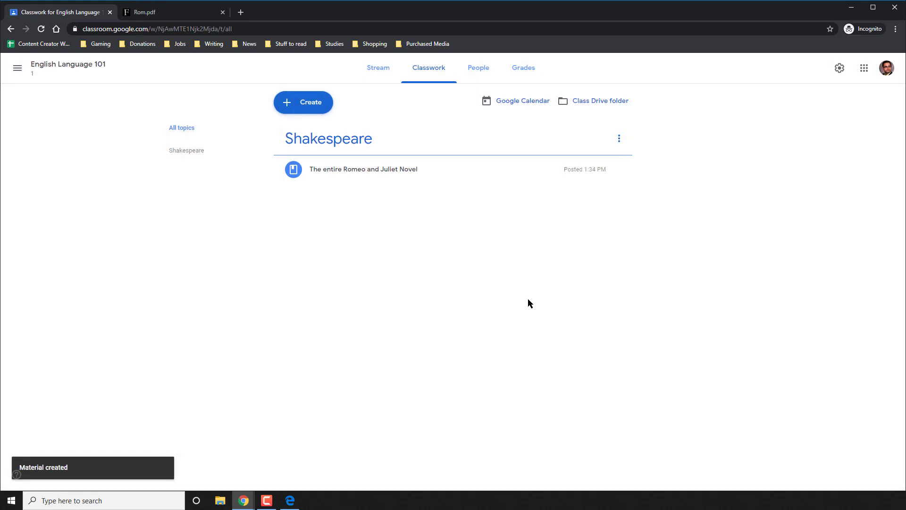
click(316, 109)
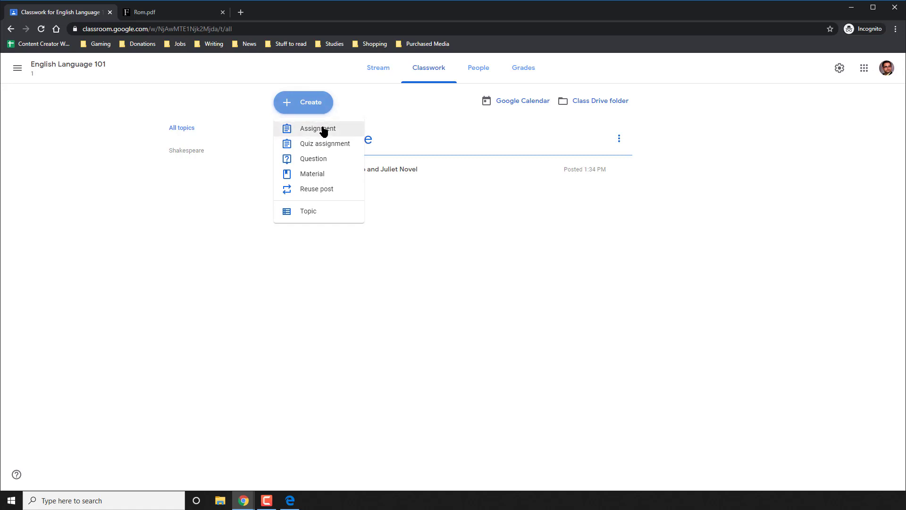
Create an assignment 'Romeo and Juliet Short Answer Questions' with instructions 'Answer these questions as you read the text.'.
click(324, 130)
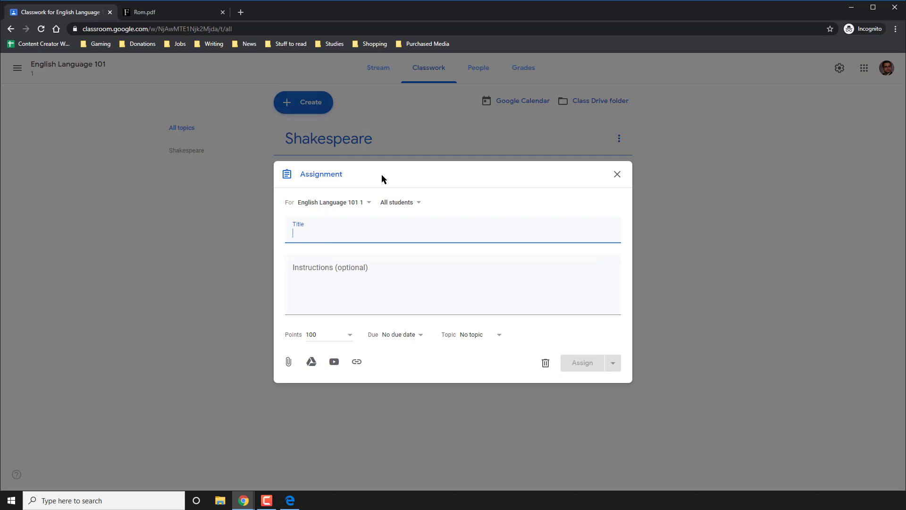
text(Romeo)
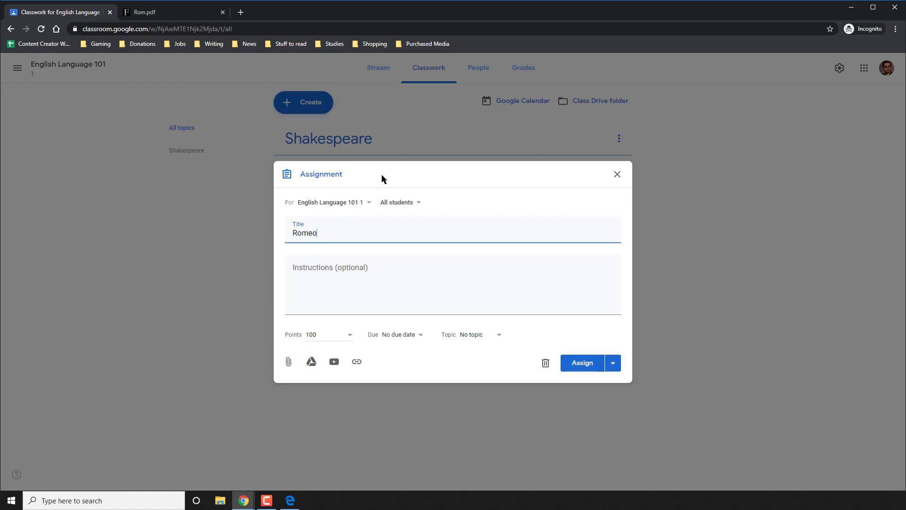
text( and Juliet Short Answer Questions)
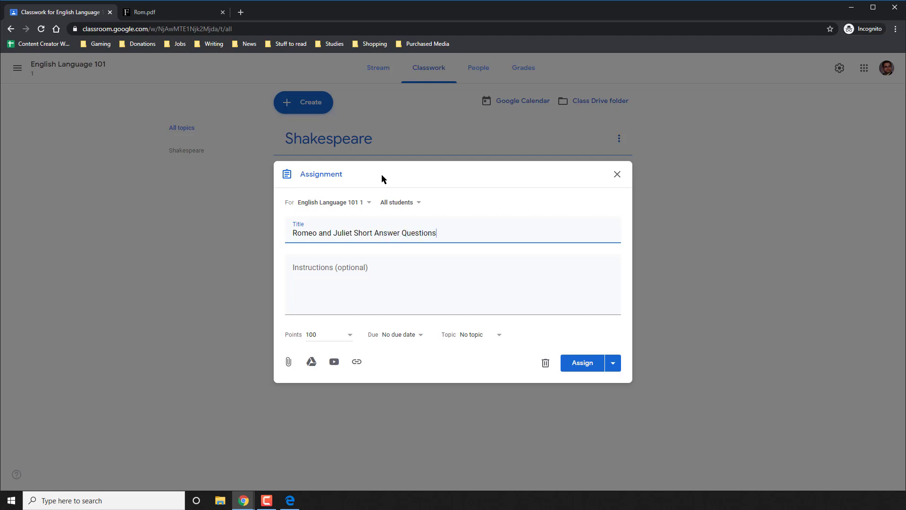
key(Tab)
text(Answer the)
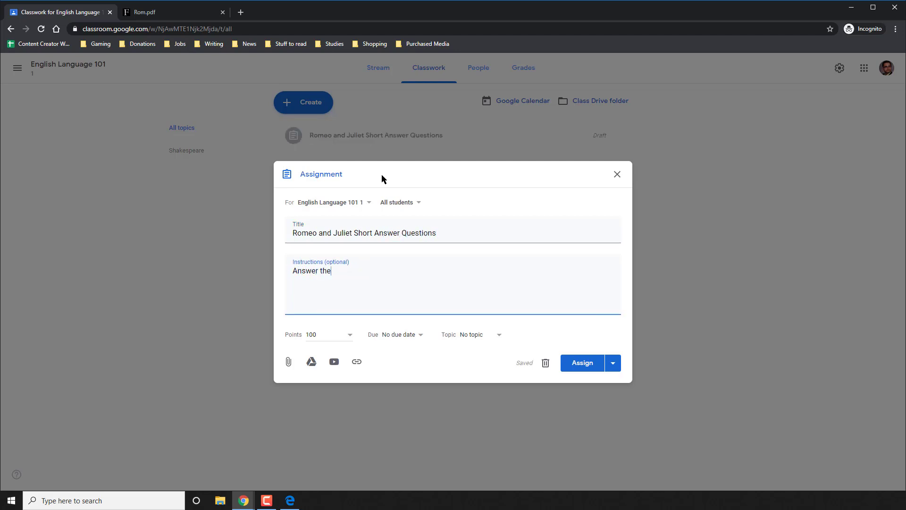
text(se questions as you read the)
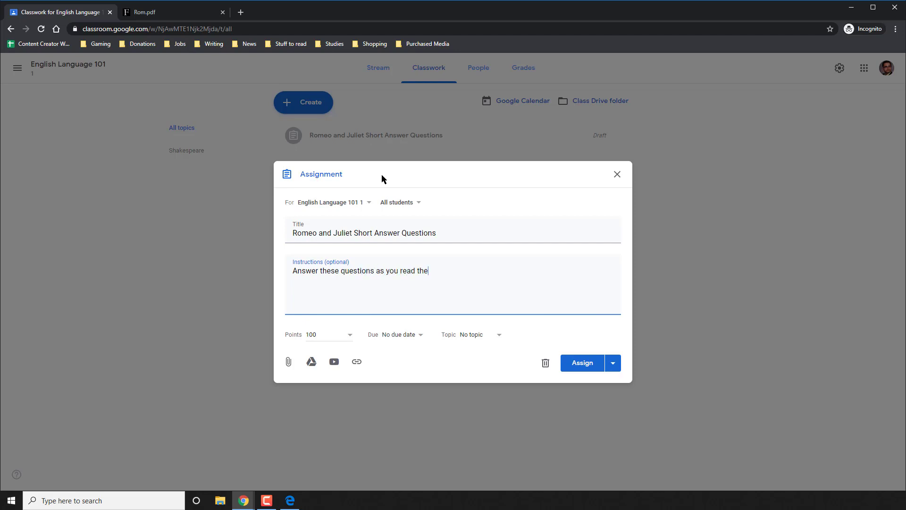
text( text.)
Set the assignment to 10 points, due Jan 22, under the Shakespeare topic.
click(340, 341)
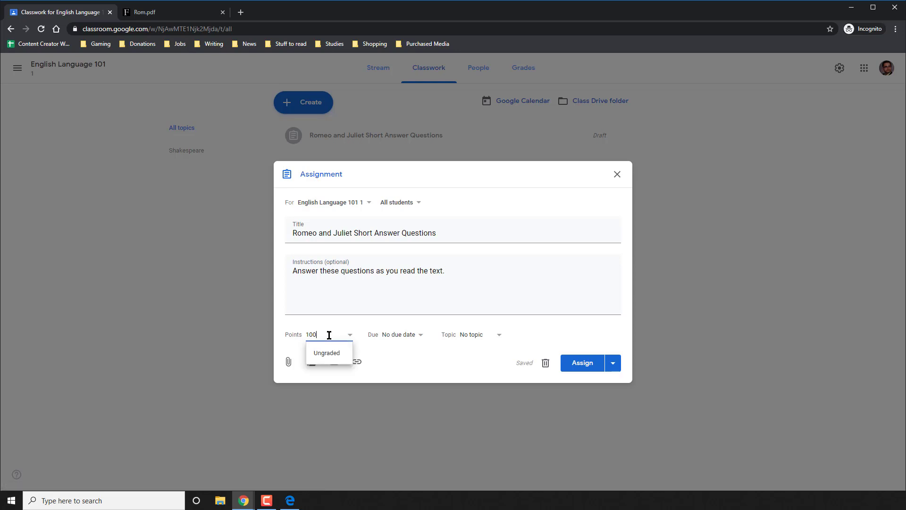
key(BackSpace)
click(411, 364)
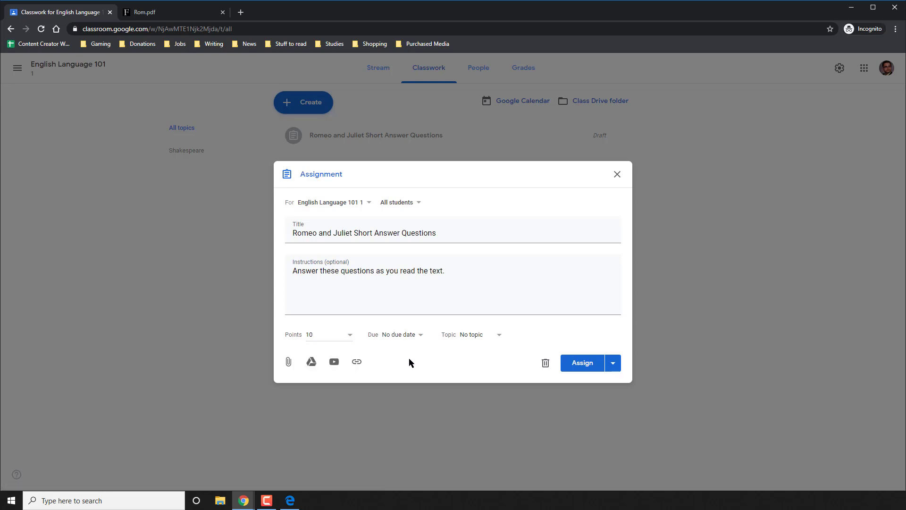
click(402, 340)
click(407, 368)
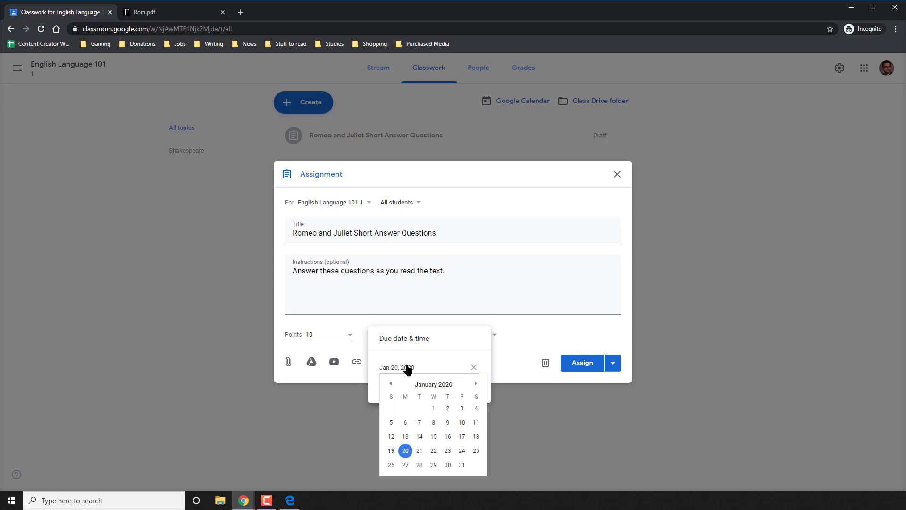
click(434, 451)
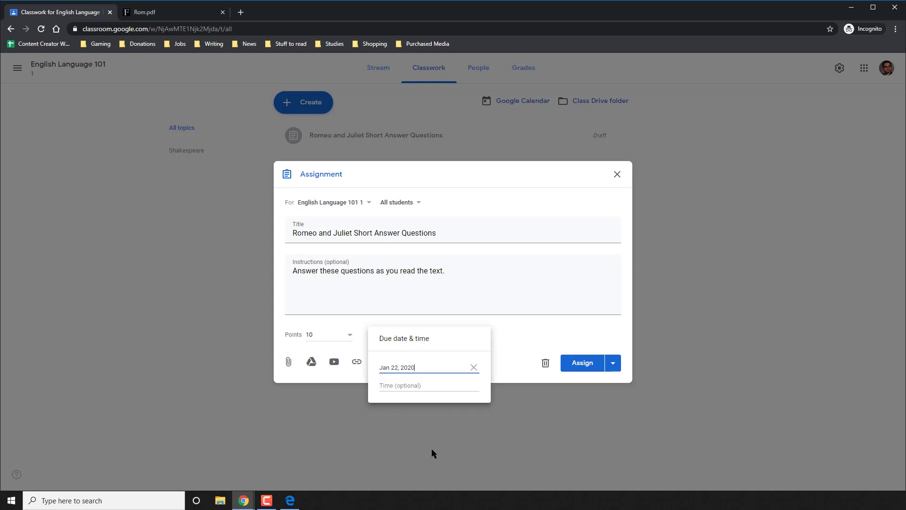
click(522, 330)
click(469, 336)
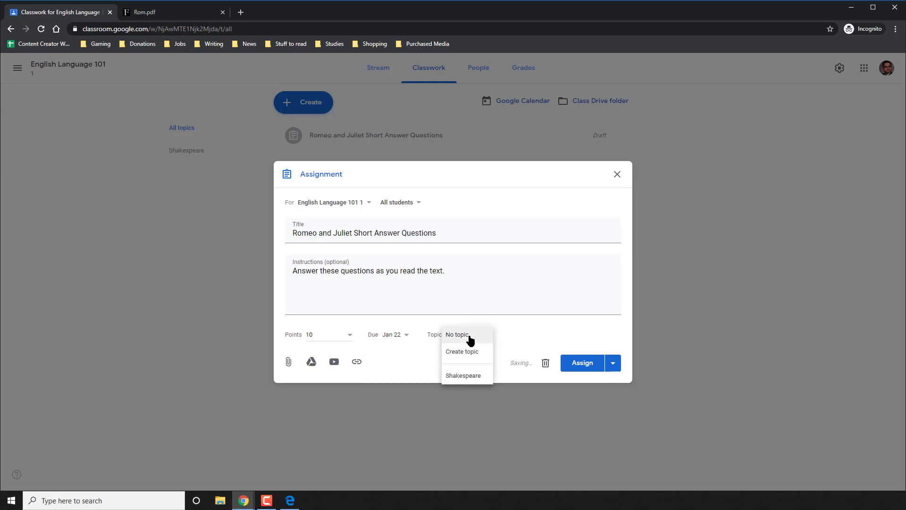
click(469, 374)
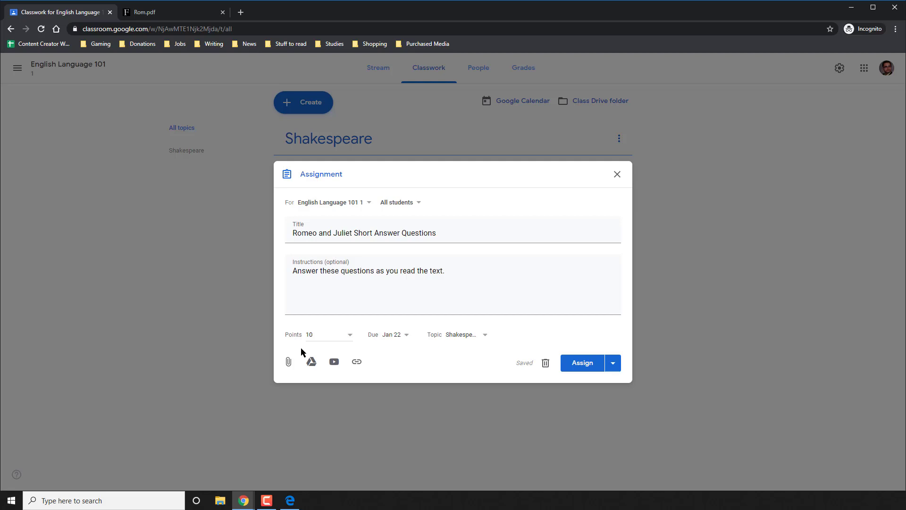
Upload Short Answer Response Rubric.pdf from Downloads, keeping it set to 'Students can view file'.
click(288, 364)
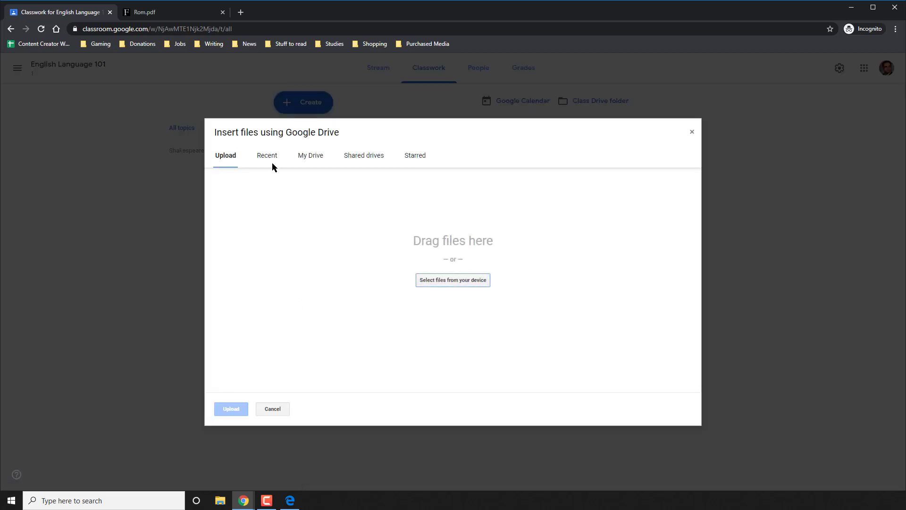
click(428, 279)
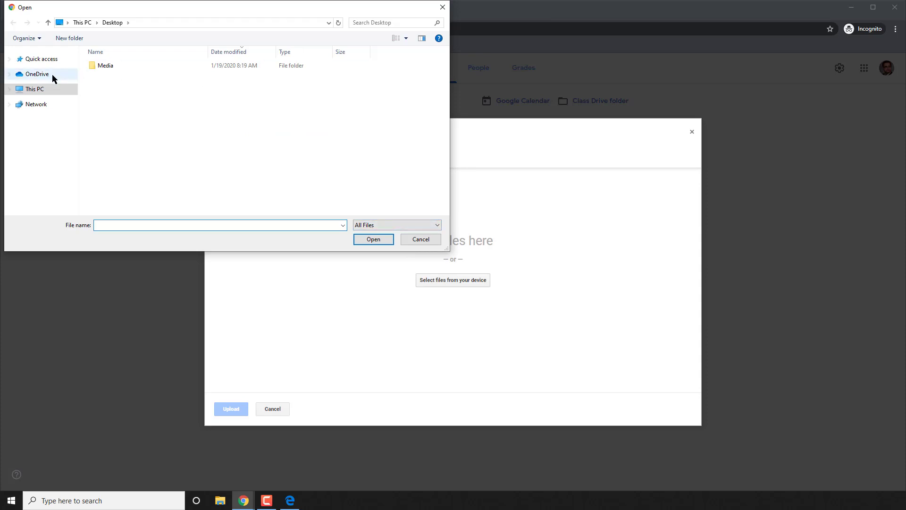
click(43, 87)
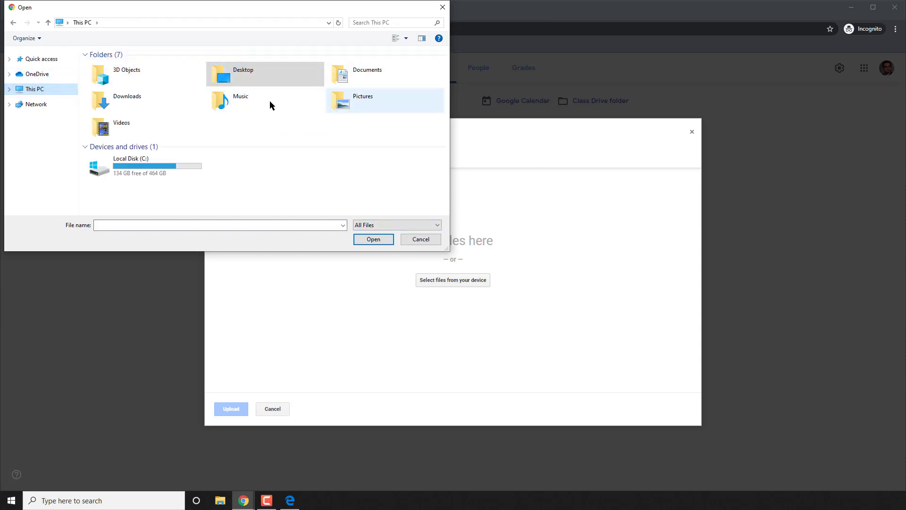
double_click(178, 100)
double_click(125, 67)
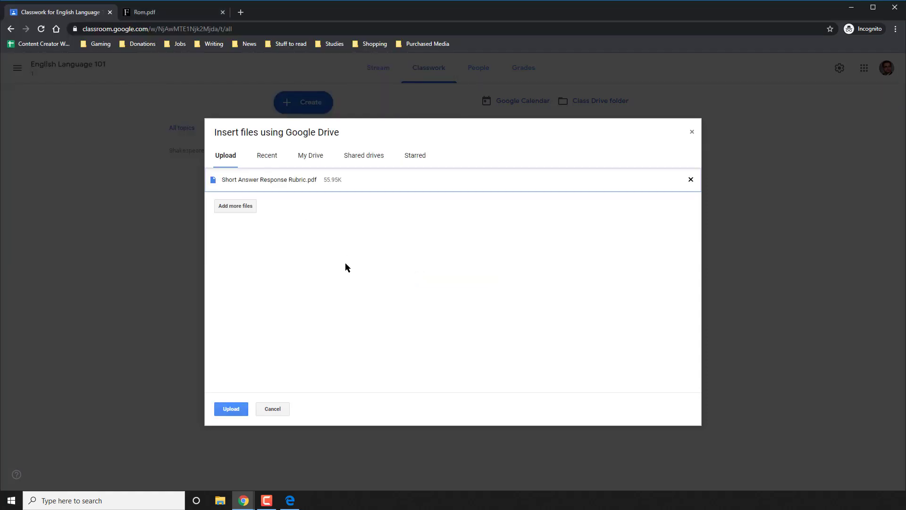
click(236, 409)
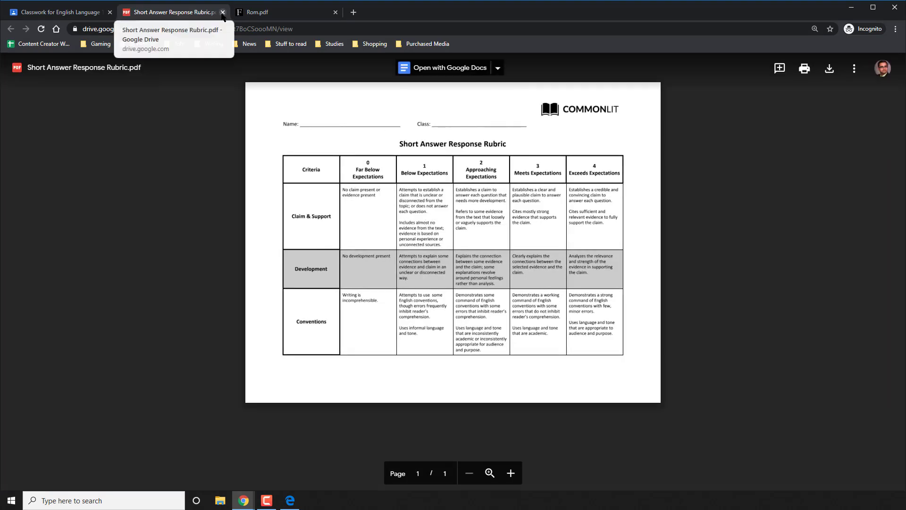
click(223, 12)
click(533, 353)
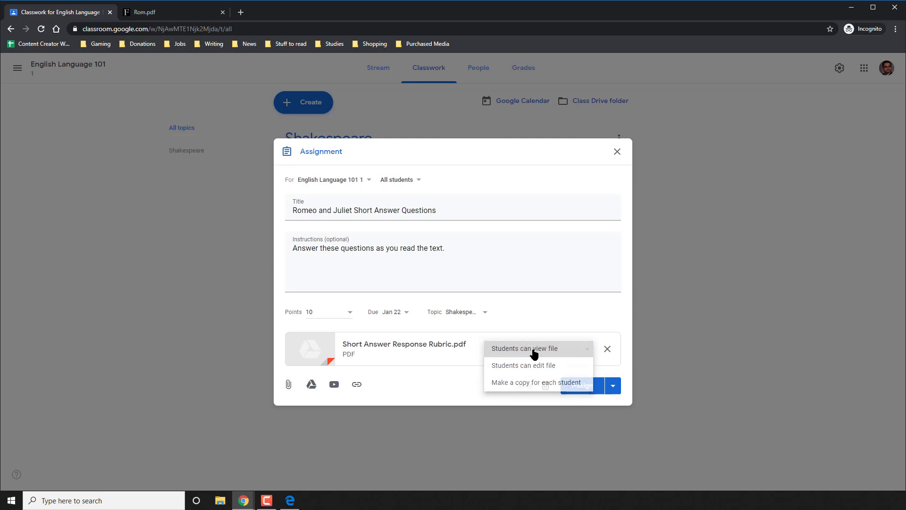
click(534, 352)
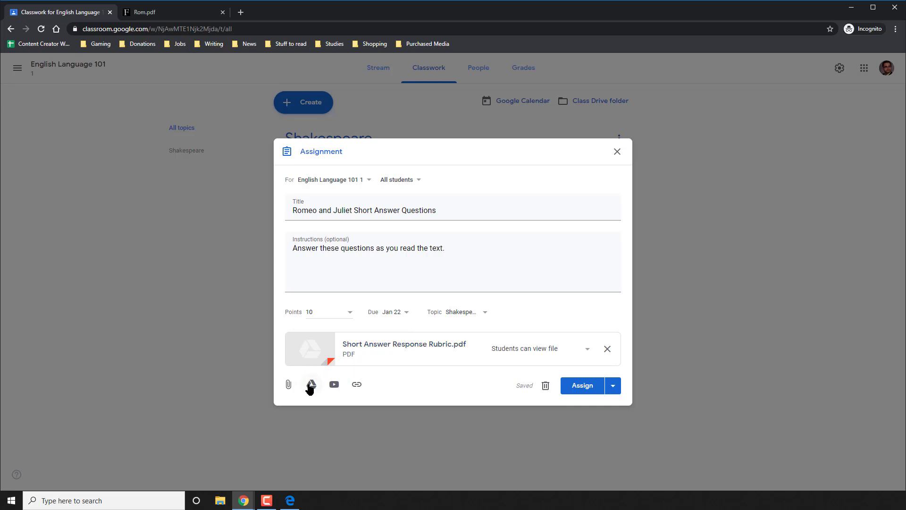
Attach the Romeo and Juliet Questions doc from Drive, set to 'Make a copy for each student'.
click(311, 385)
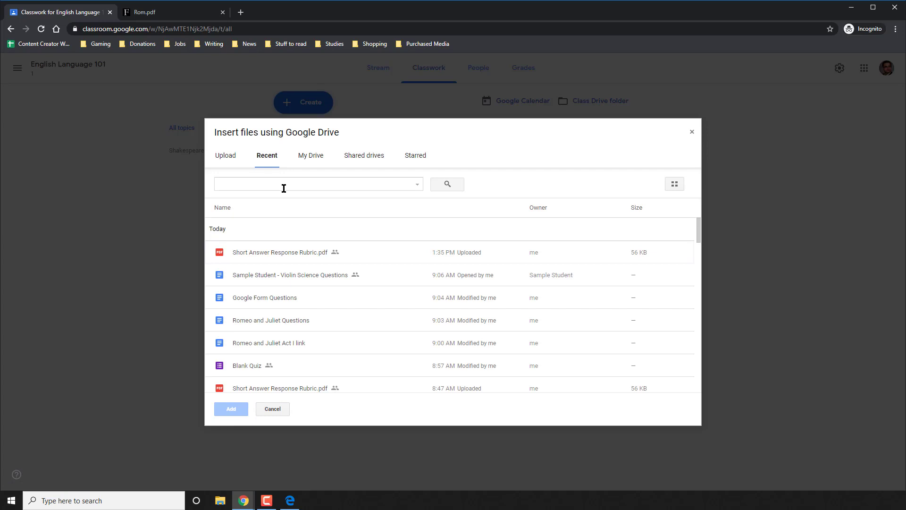
double_click(271, 325)
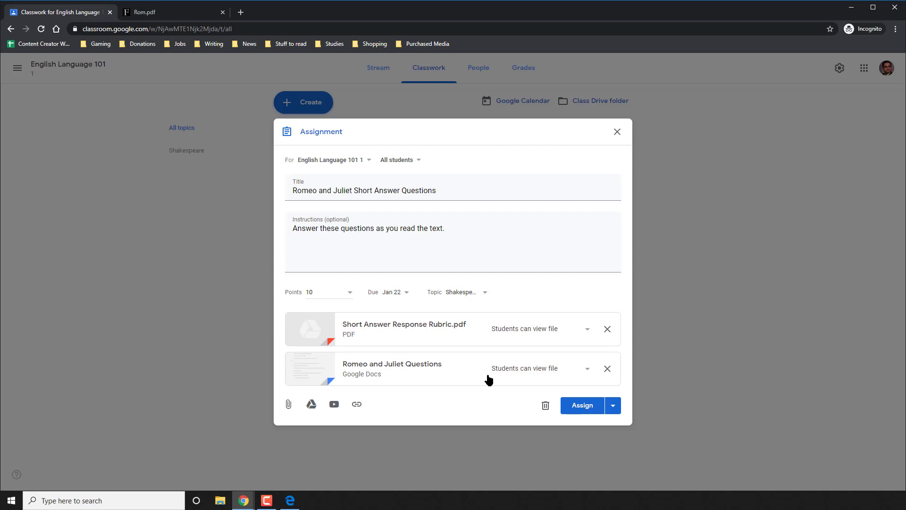
click(512, 371)
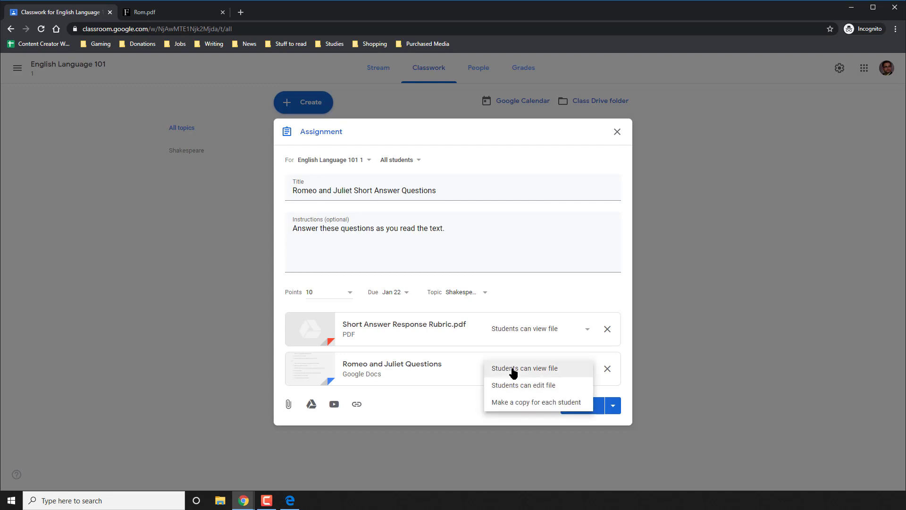
click(356, 364)
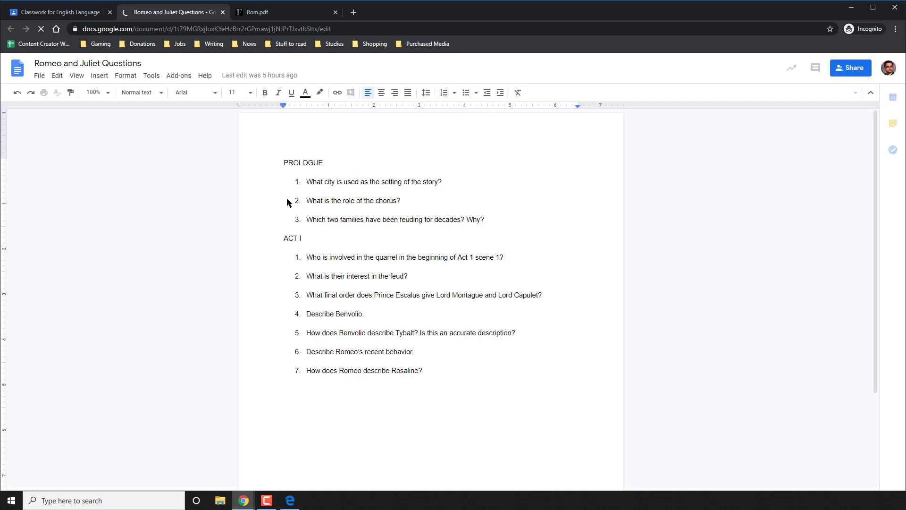
click(223, 13)
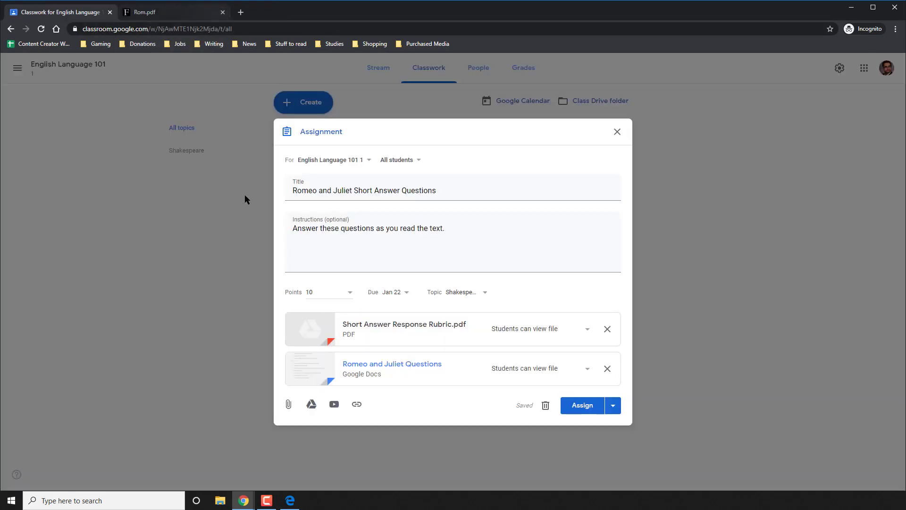
click(519, 372)
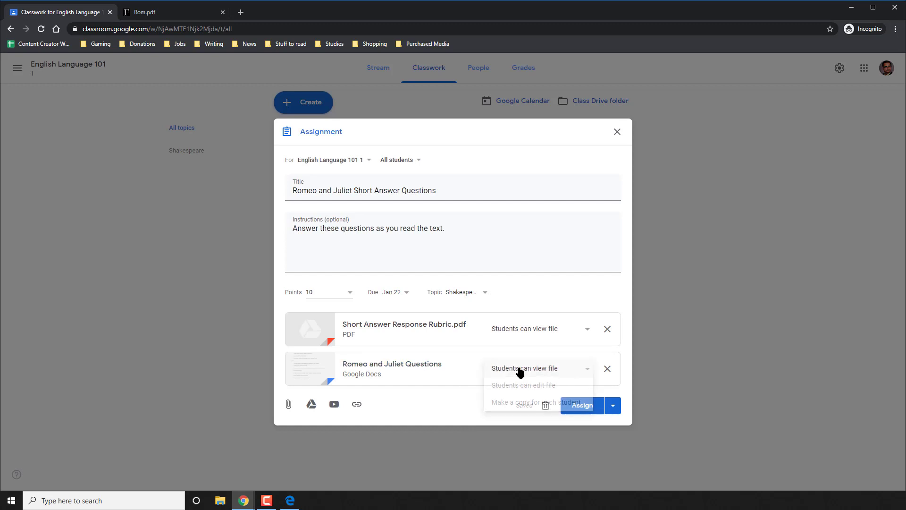
click(516, 402)
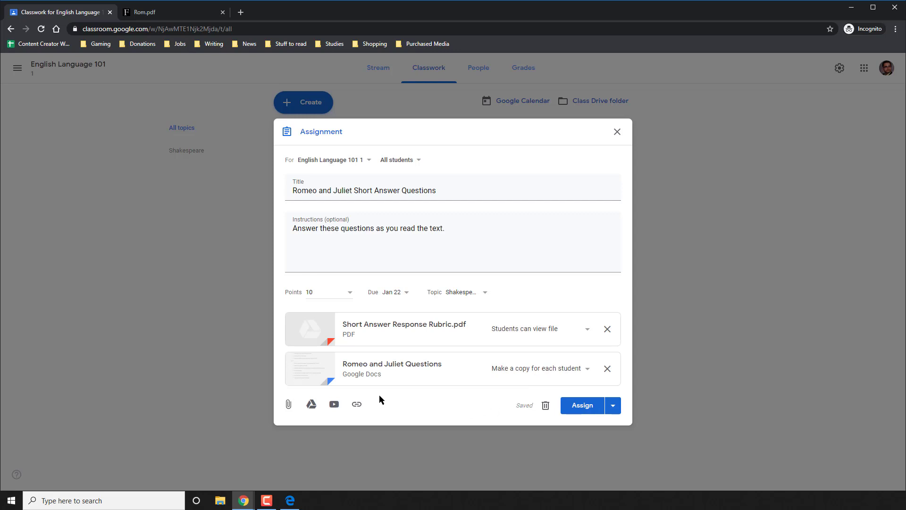
Copy the Folger Rom.pdf address from its tab and add it as a link attachment.
click(356, 404)
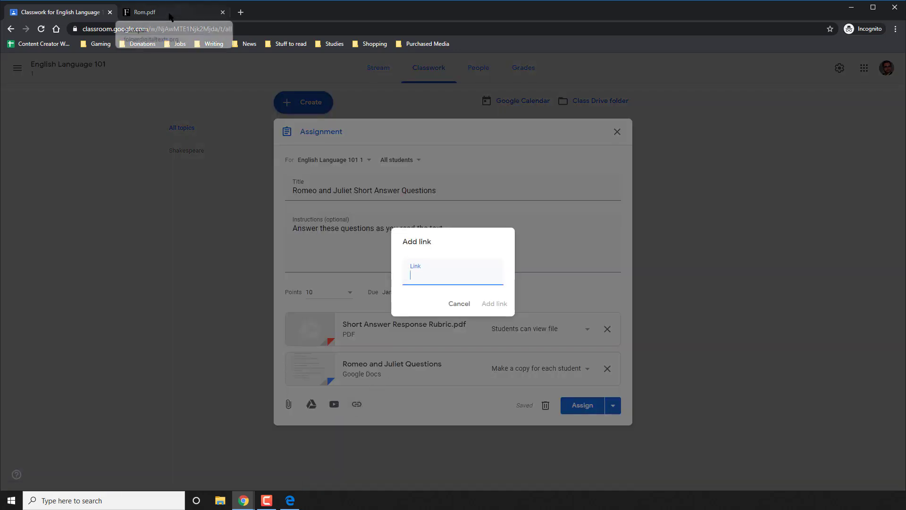
click(144, 12)
click(171, 29)
right_click(171, 29)
click(199, 80)
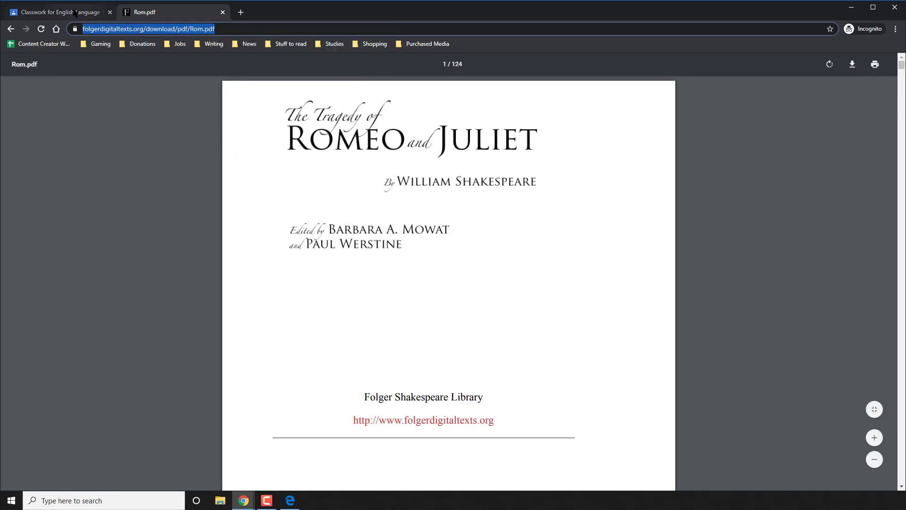
click(60, 11)
right_click(440, 281)
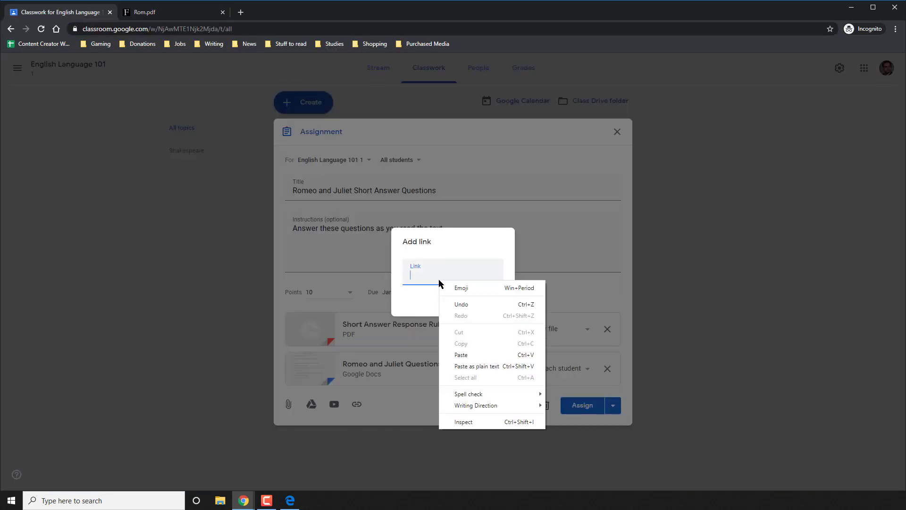
click(463, 355)
click(486, 305)
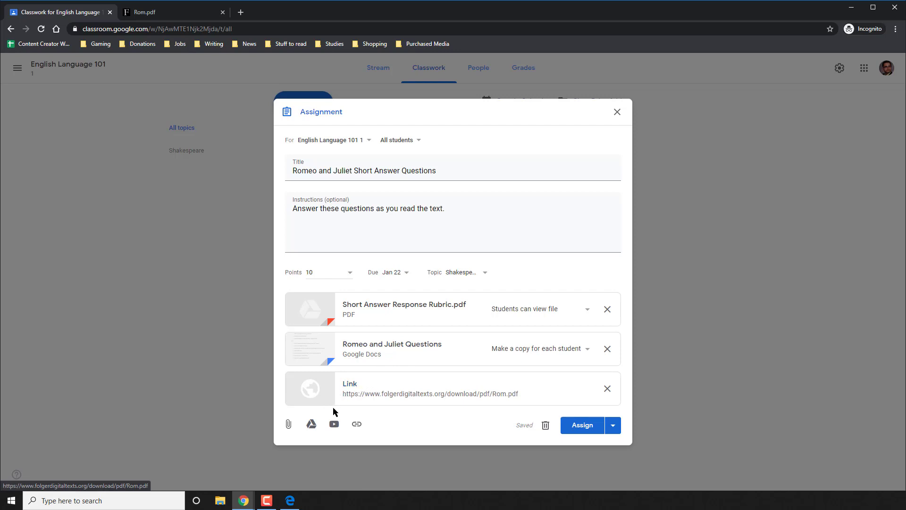
Search YouTube for 'Romeo and Juliet Act Scene I summary' and attach the Nerdstudy Act 1 Scene 1 video.
click(335, 424)
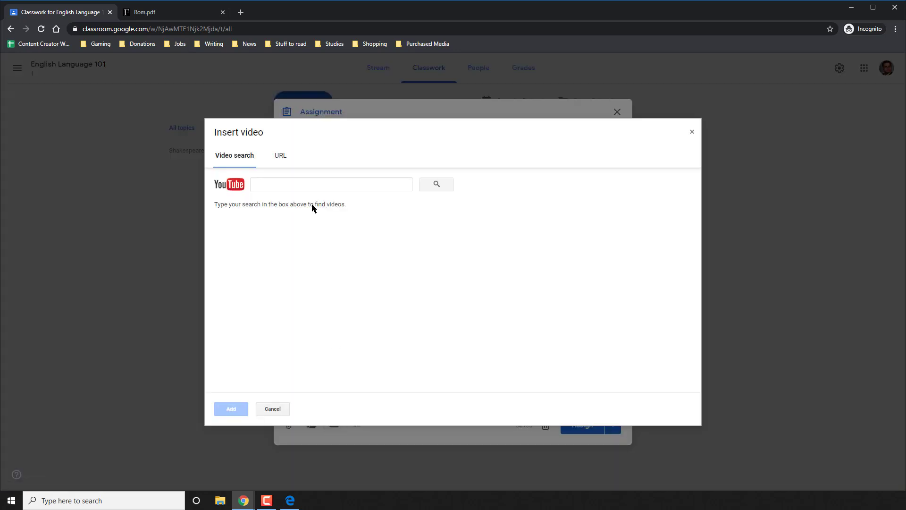
click(315, 183)
text(Romeo)
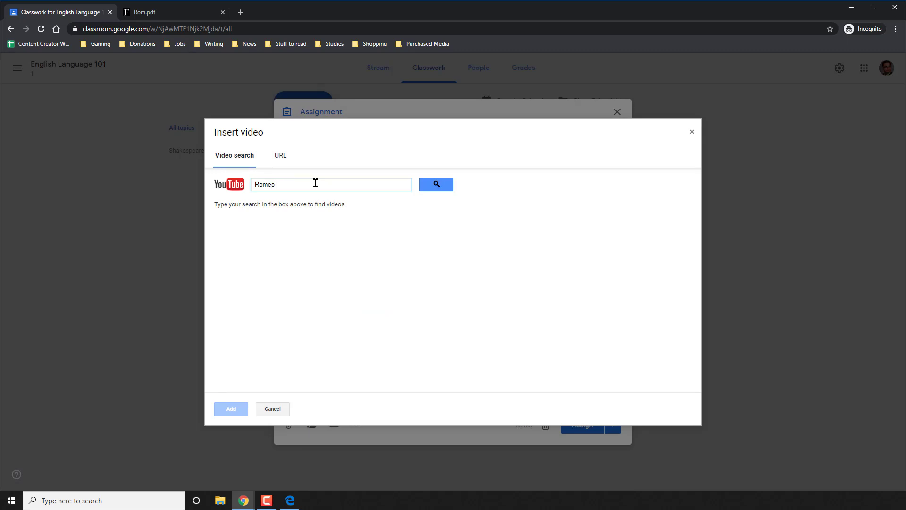
text( and M)
text(que)
key(BackSpace)
text(Scene I summary)
key(Return)
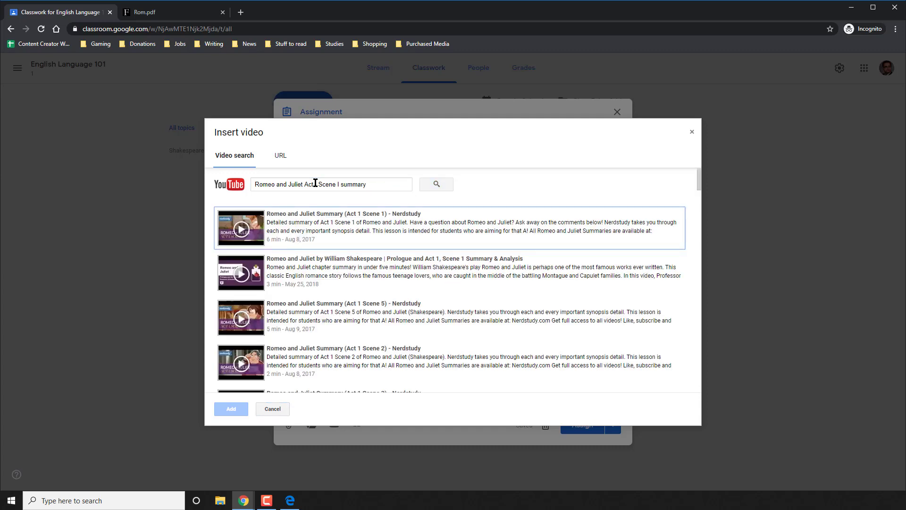
double_click(325, 224)
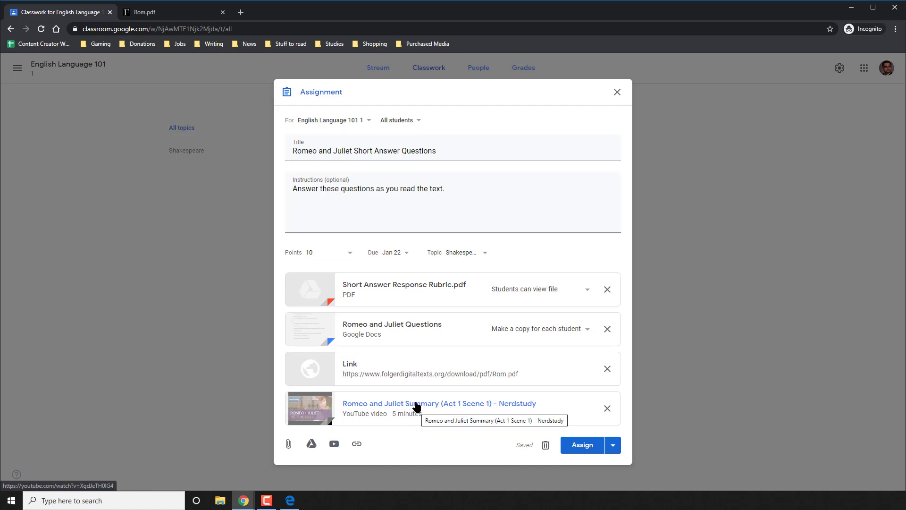
Append 'Use the video to guide your answers, and the rubric to self-assess before submitting', then assign it.
click(457, 218)
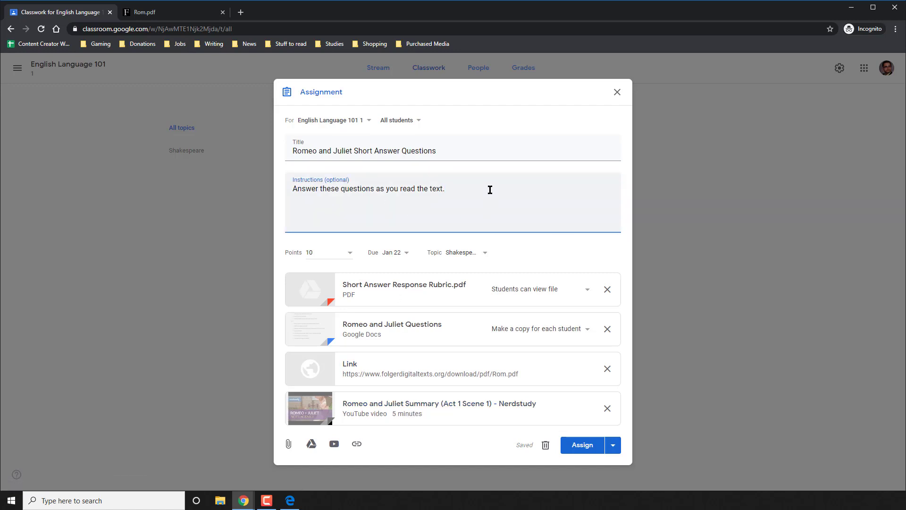
text(Use the video to guide your answe)
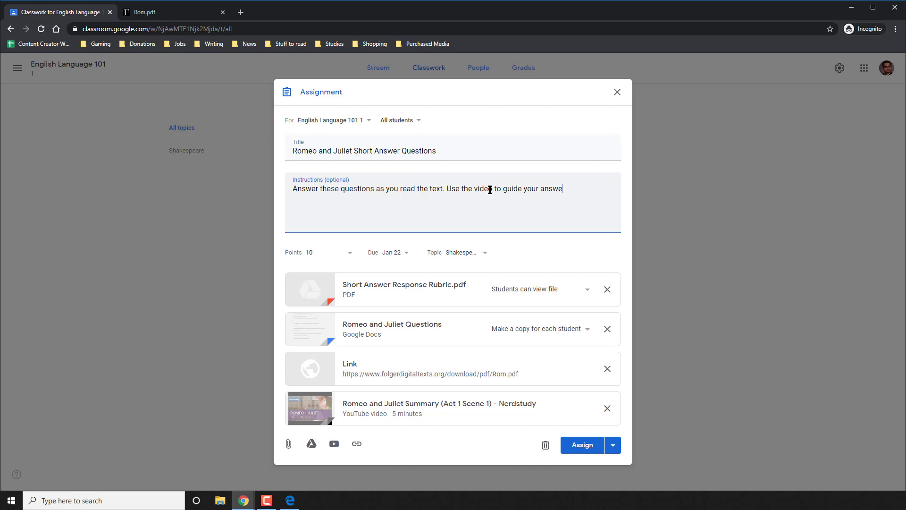
text(rs, and the rubric to self-assess before submitting.)
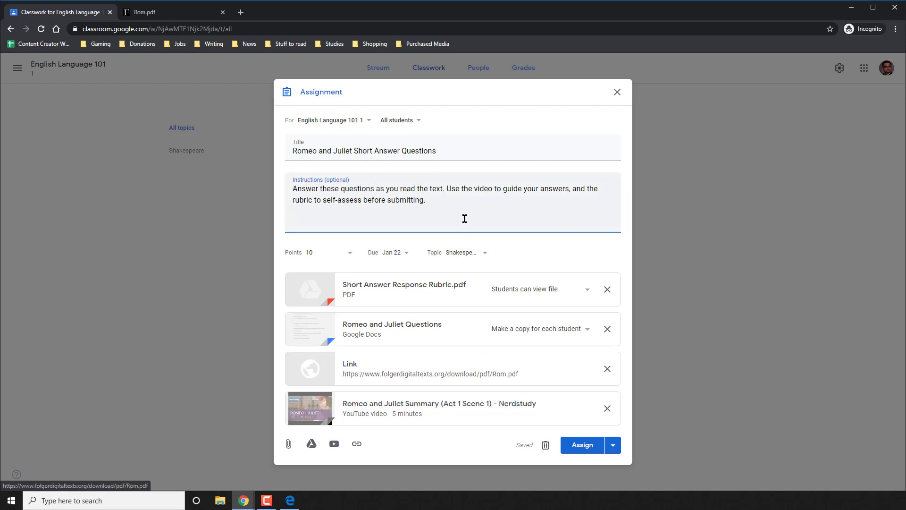
click(578, 444)
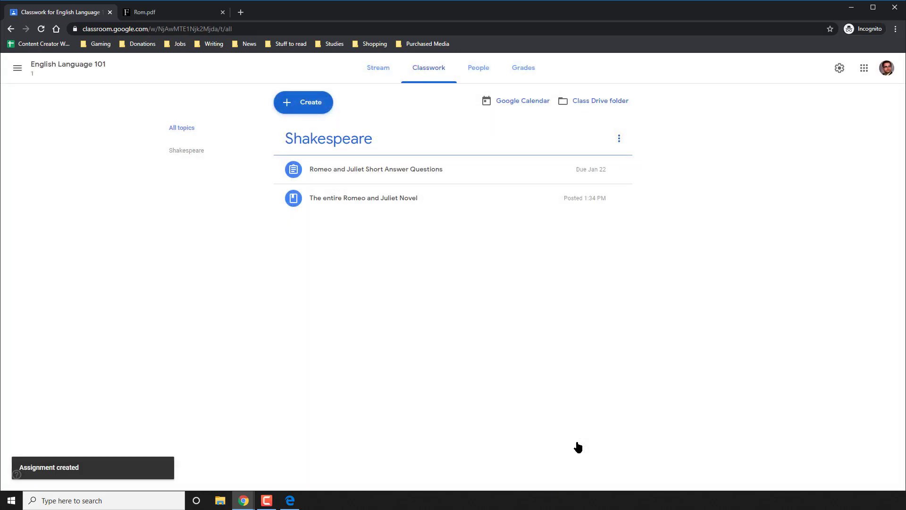
click(302, 105)
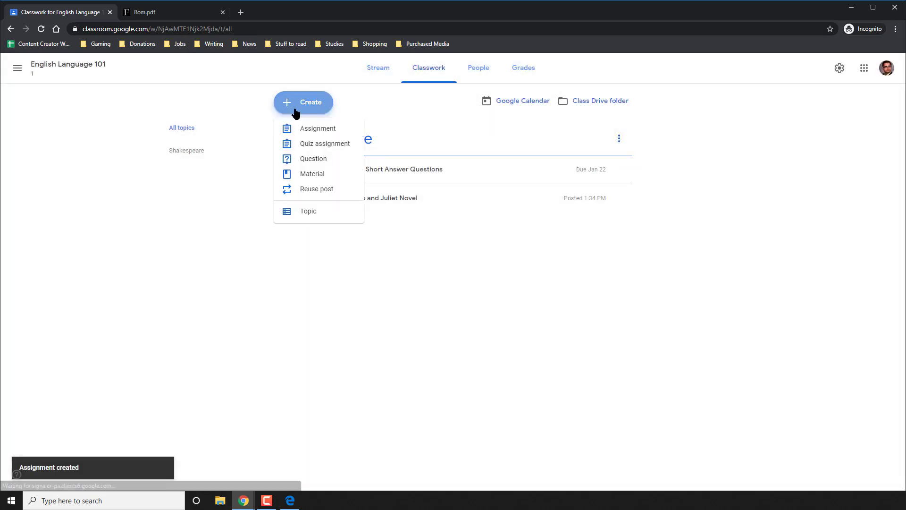
Create a quiz assignment 'Romeo and Juliet Act I Quiz' instructing students to answer the attached form after Act I.
click(293, 144)
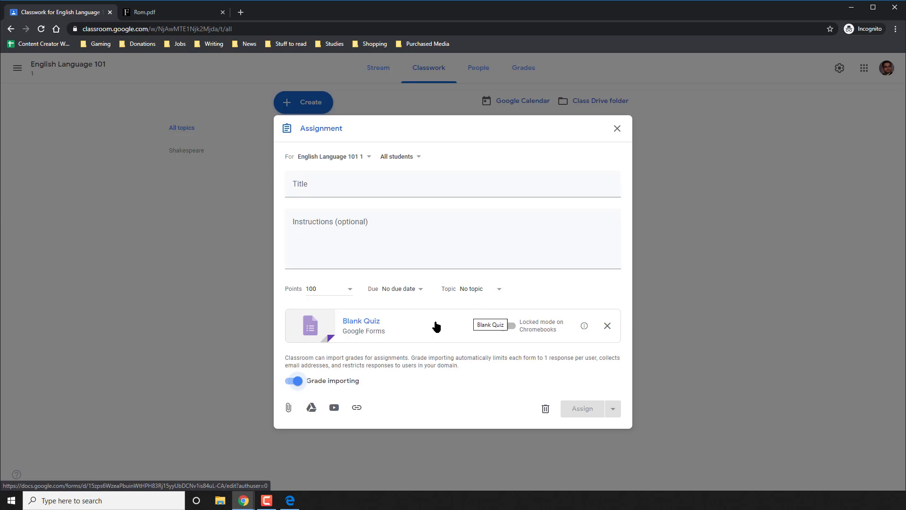
click(305, 185)
text(Rome)
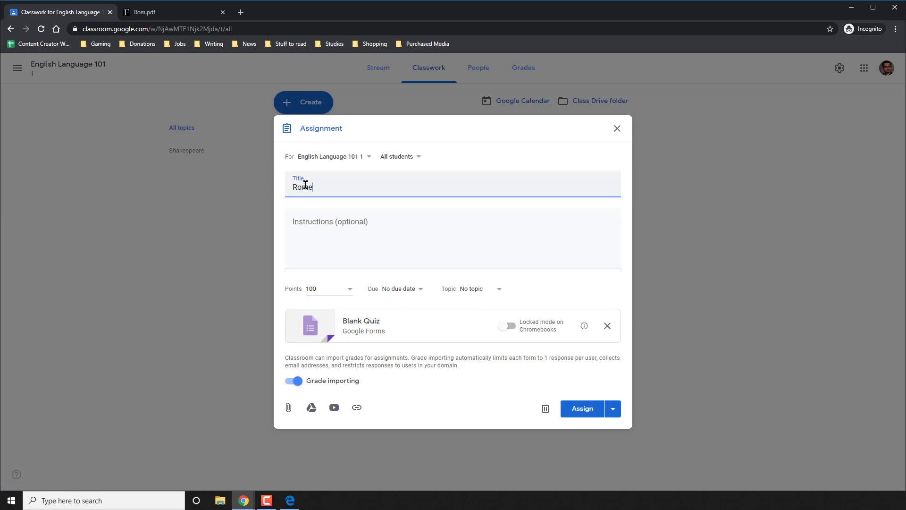
text(o and Juliet Act I Quiz)
click(363, 235)
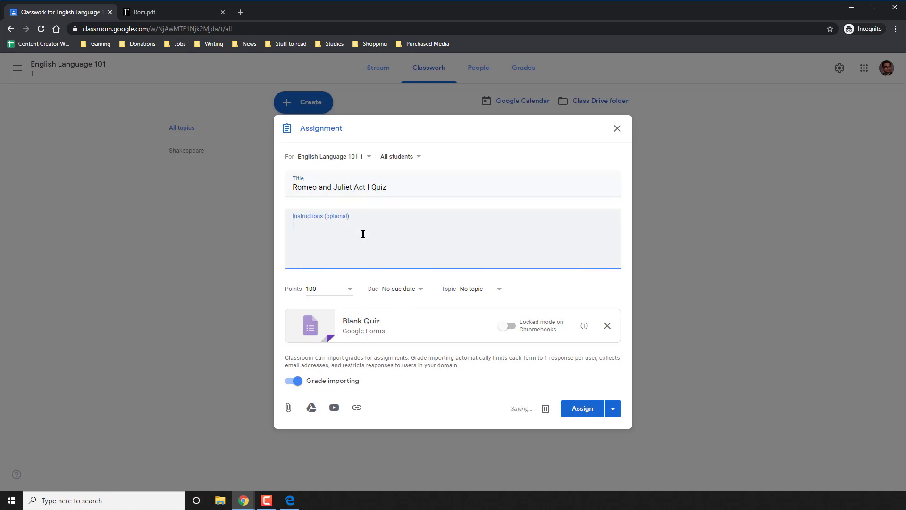
text(After reading Act I, answer the)
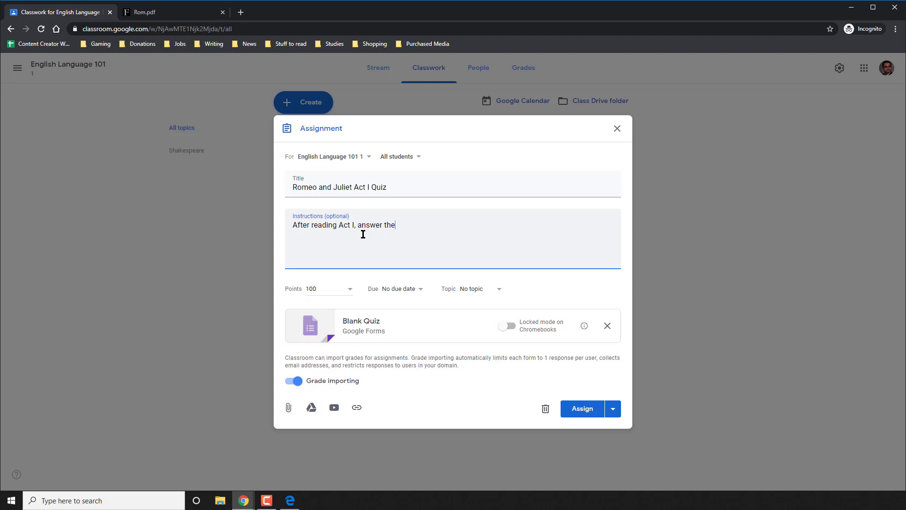
text( following questions int he)
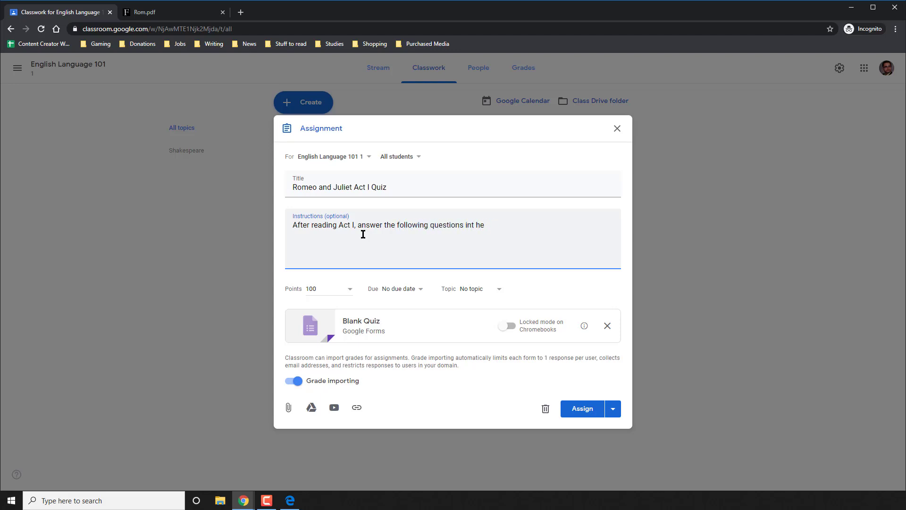
text( atthe attached form.)
Make the quiz due Jan 24, 2020 at 2:50 PM.
click(394, 288)
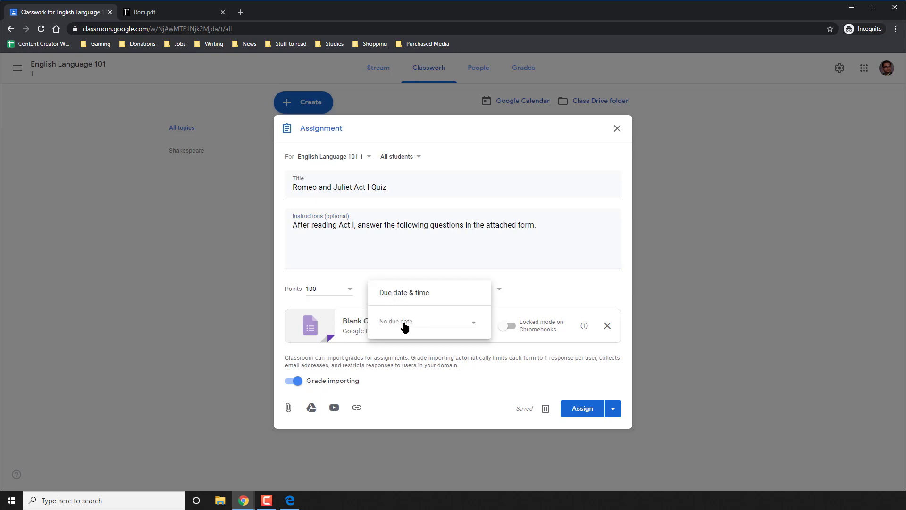
click(404, 325)
click(463, 407)
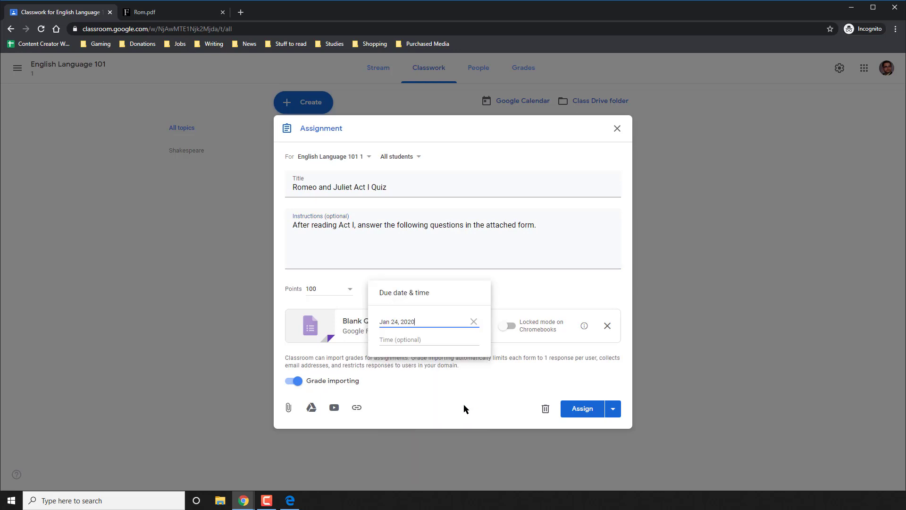
click(529, 290)
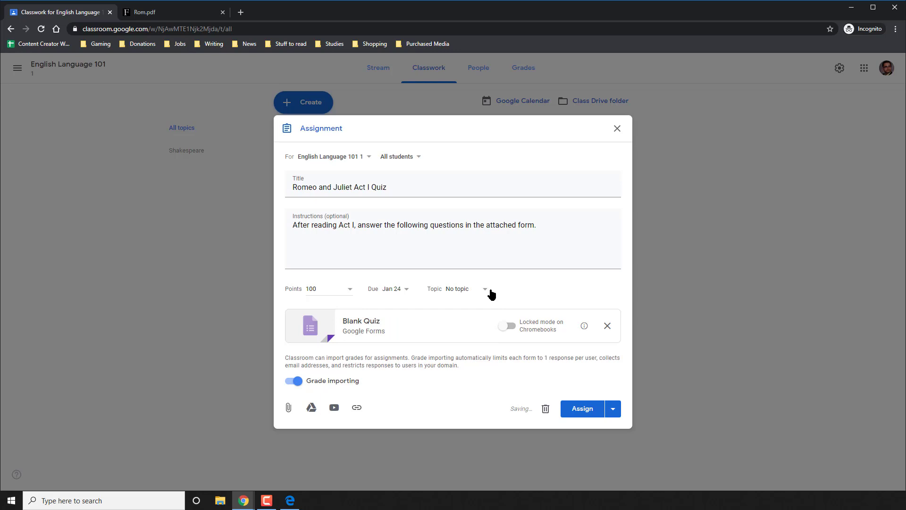
click(404, 292)
click(404, 343)
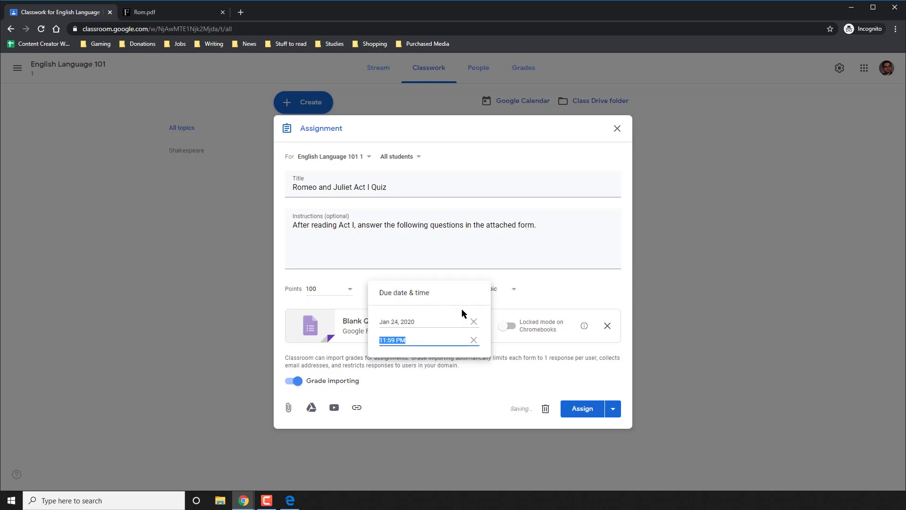
text(2:50PM)
click(556, 283)
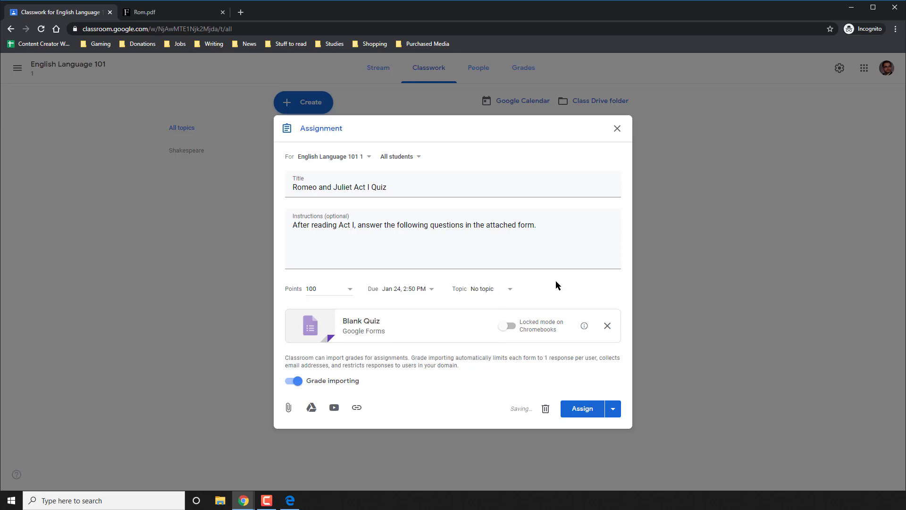
File the quiz under the Shakespeare topic and keep it worth 100 points.
click(492, 300)
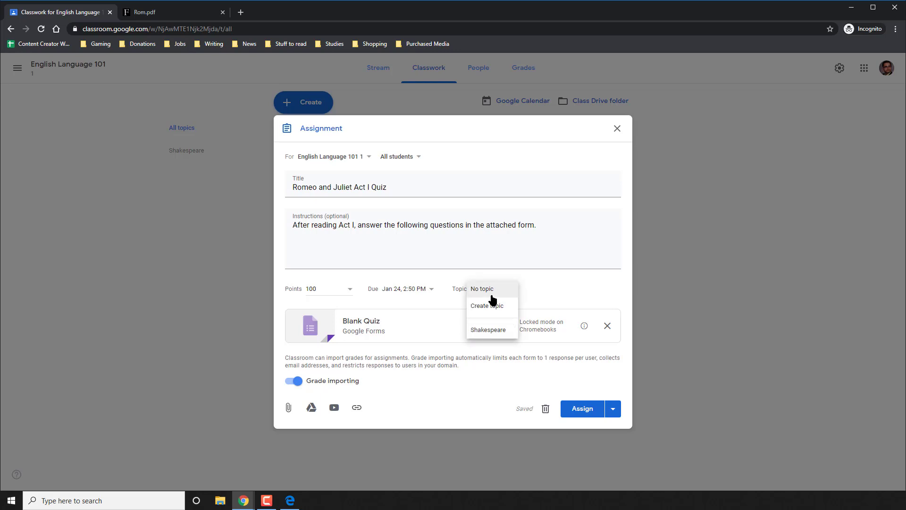
click(491, 327)
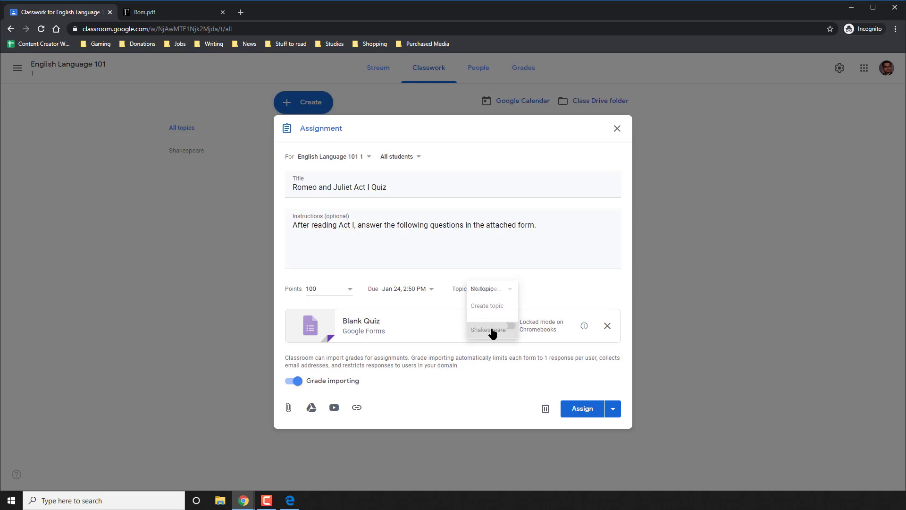
double_click(326, 288)
click(598, 288)
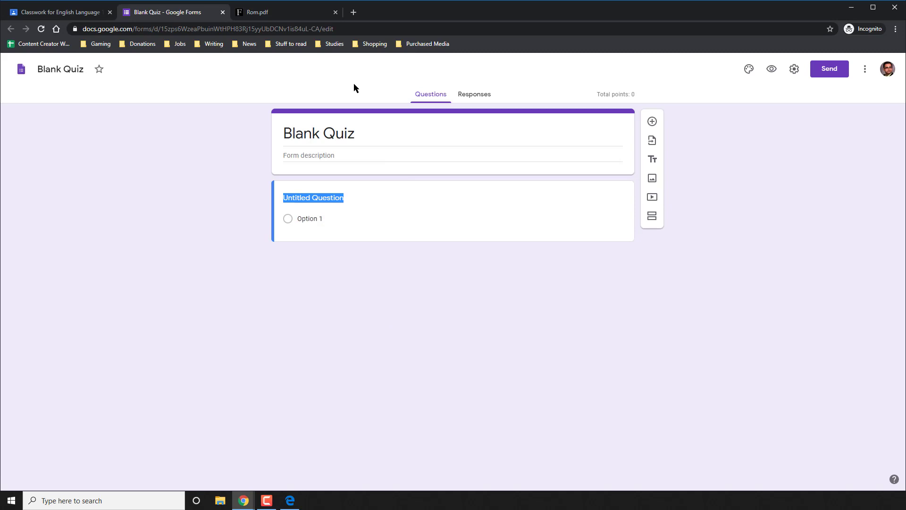
Name the quiz file 'Romeo and Juliet Act I Quiz'.
click(60, 69)
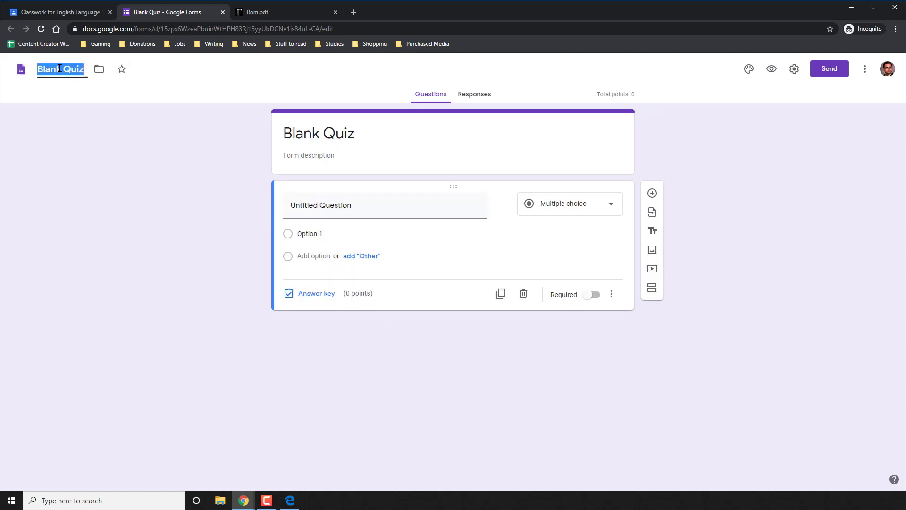
text(Romeo and Juliet ACt)
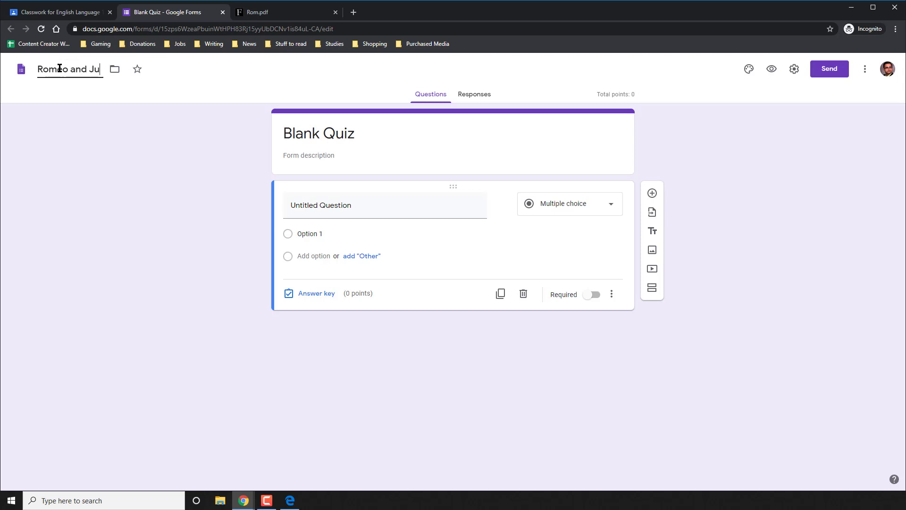
key(BackSpace)
key(BackSpace)
text(ct I Quiz)
Set the form heading to 'Romeo and Juliet Act I Quiz' and add the answer-the-questions description.
triple_click(391, 137)
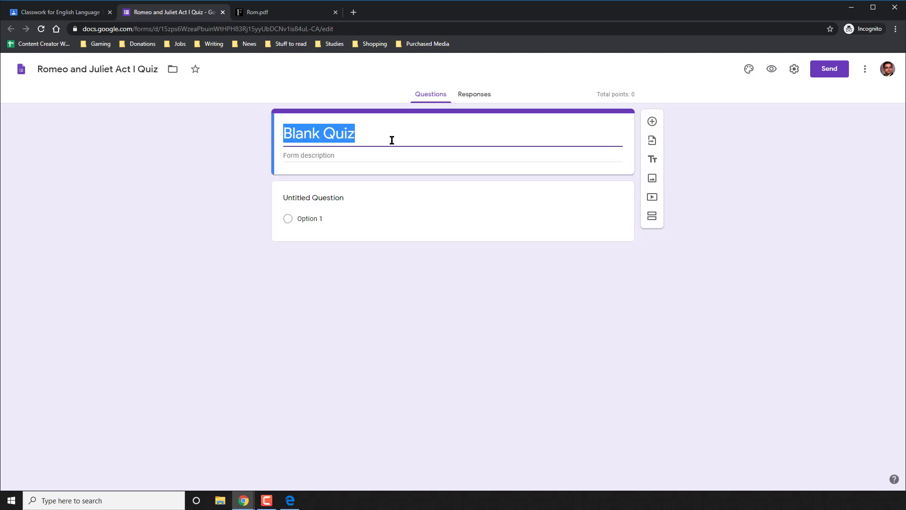
text(Romeo and Juliet Act I Quiz)
click(352, 158)
text(Using your knowledge of Romeo and Juliet, answer the following questions.)
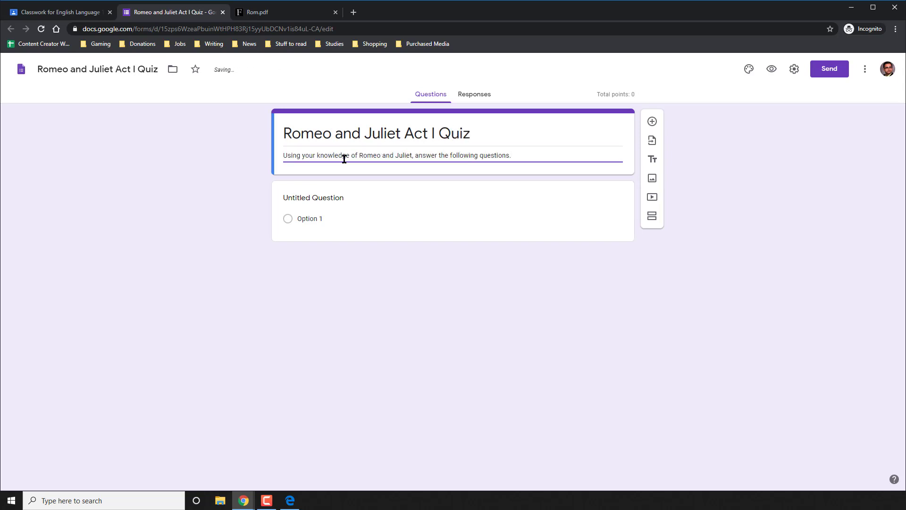
click(311, 198)
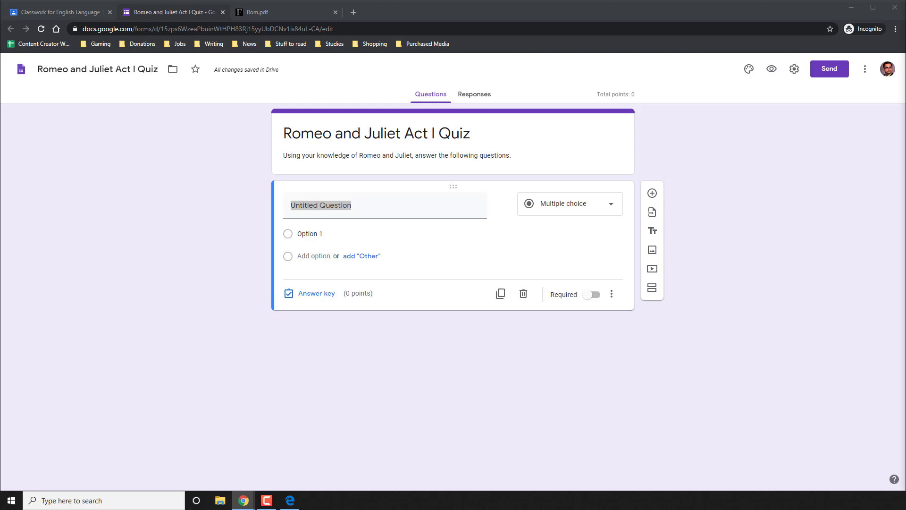
Paste the question about Benvolio describing Tybalt and make it a short-answer question.
click(391, 216)
triple_click(384, 214)
text(How does Benvolio describe Tybalt? Is this an accurate description?)
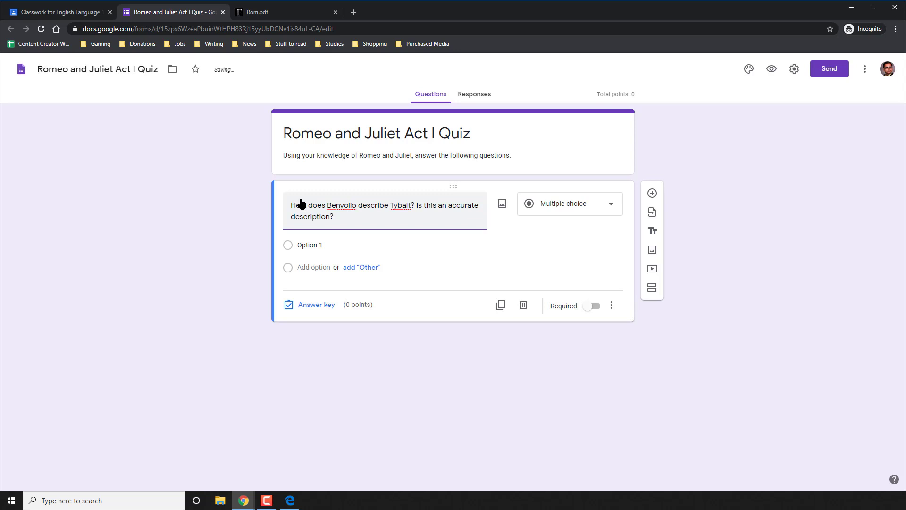
click(536, 211)
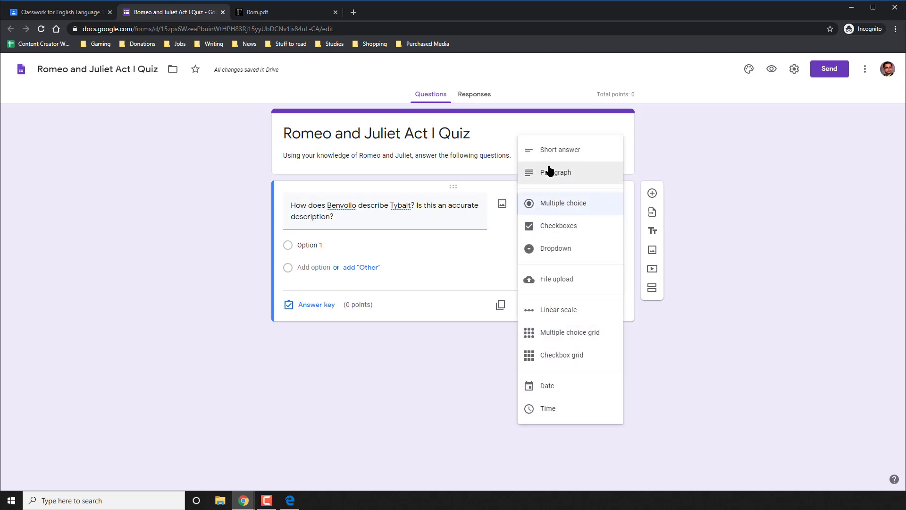
click(553, 150)
Give the Benvolio question 5 points, make it required, and add a new question.
click(314, 289)
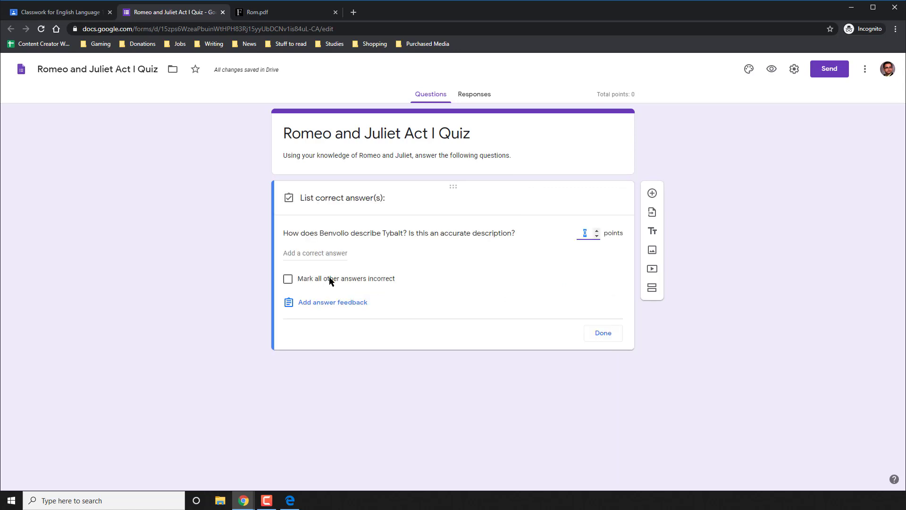
text(5)
click(311, 257)
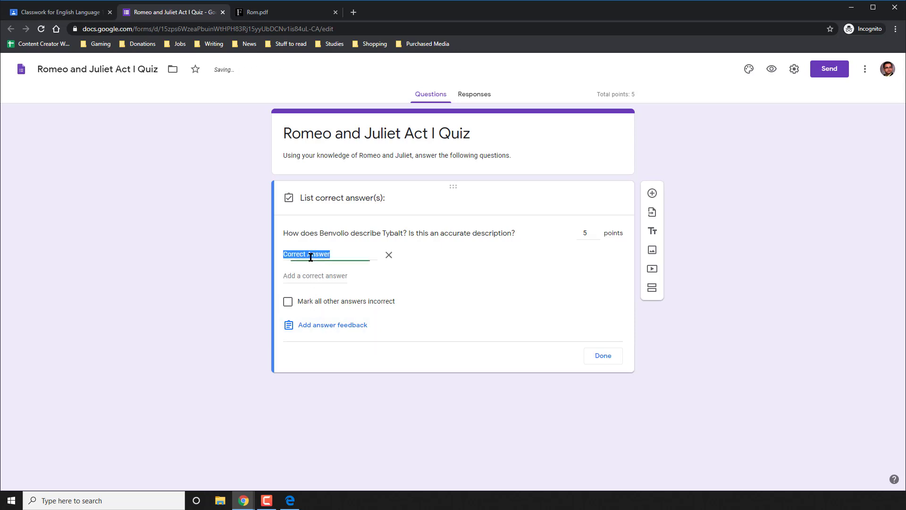
click(389, 260)
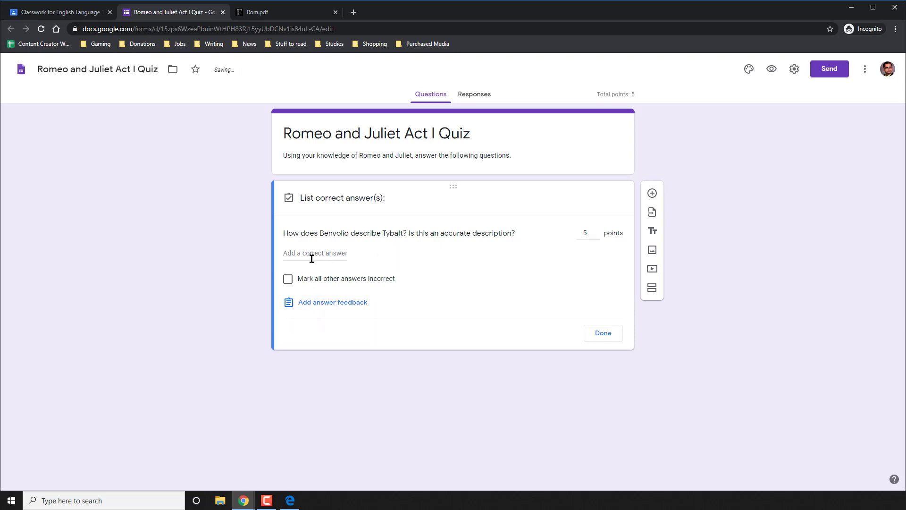
click(603, 332)
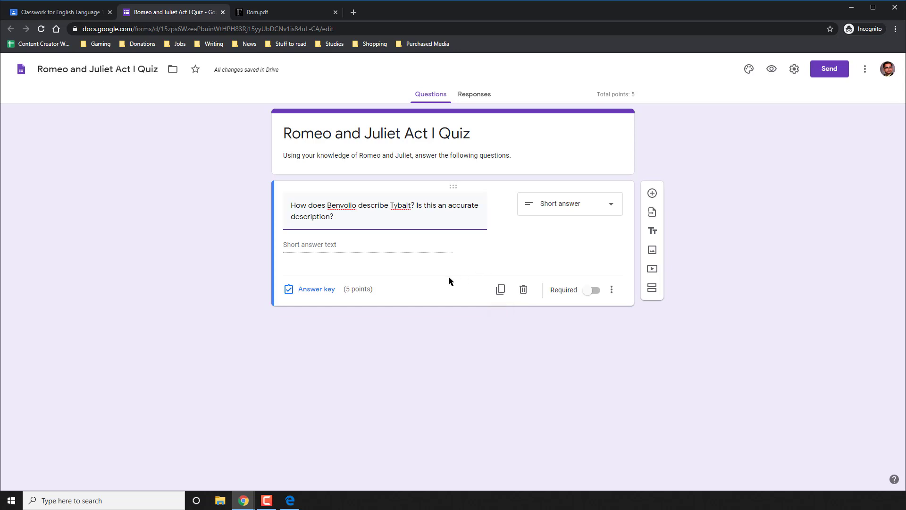
click(588, 293)
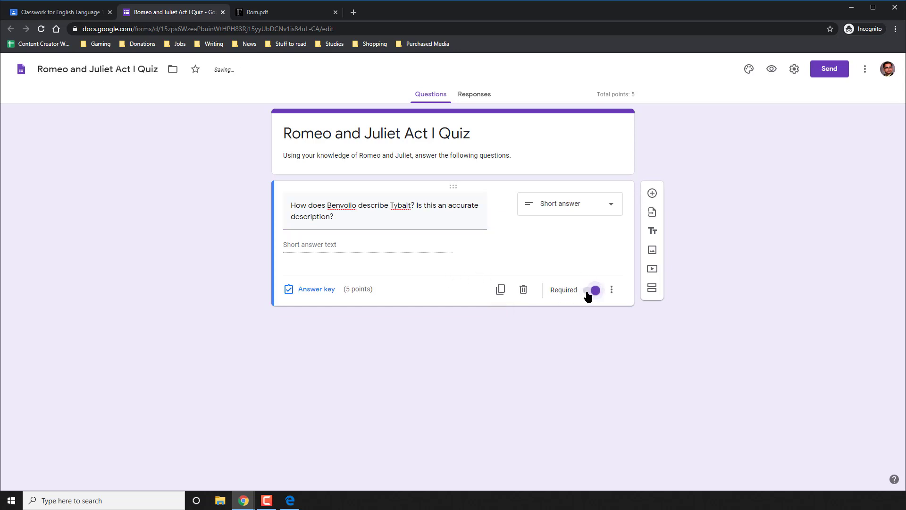
click(652, 194)
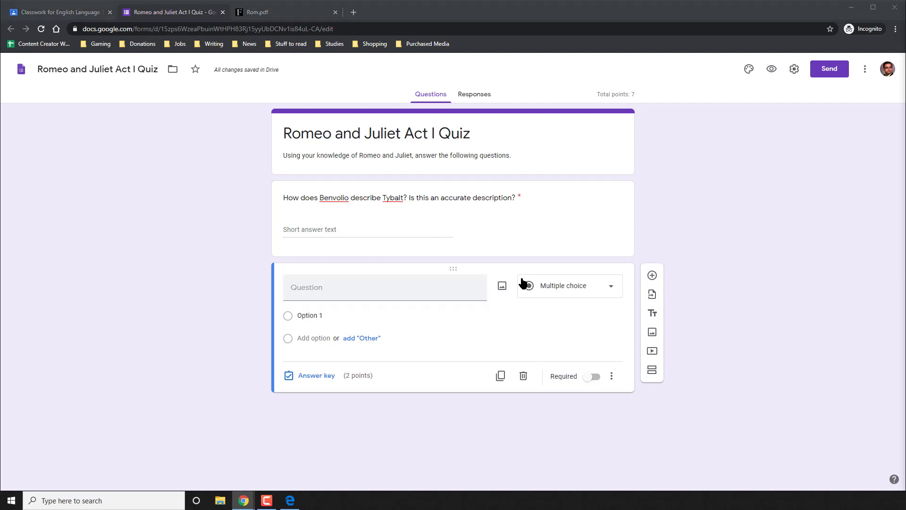
Paste the Romeo's-behavior question as multiple choice with its three pasted answer options.
text(Describe Romeo’s recent behavior.)
click(559, 292)
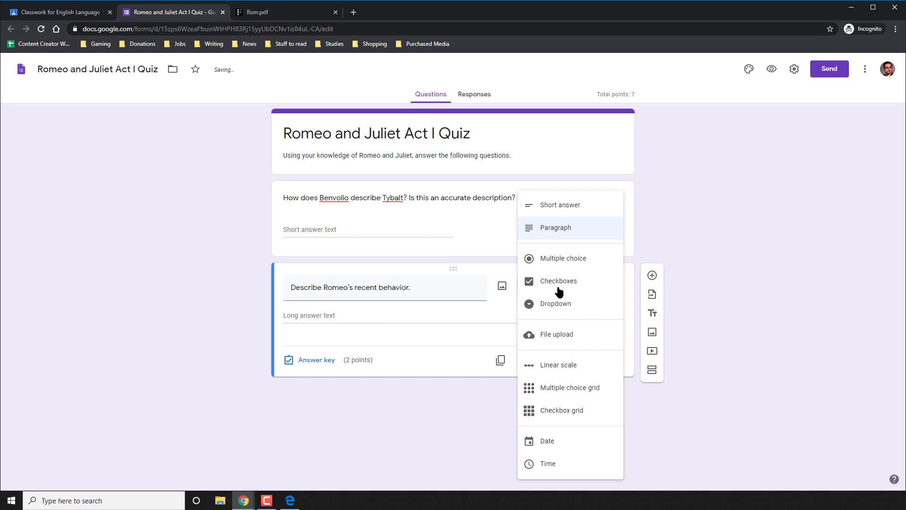
click(554, 261)
click(364, 314)
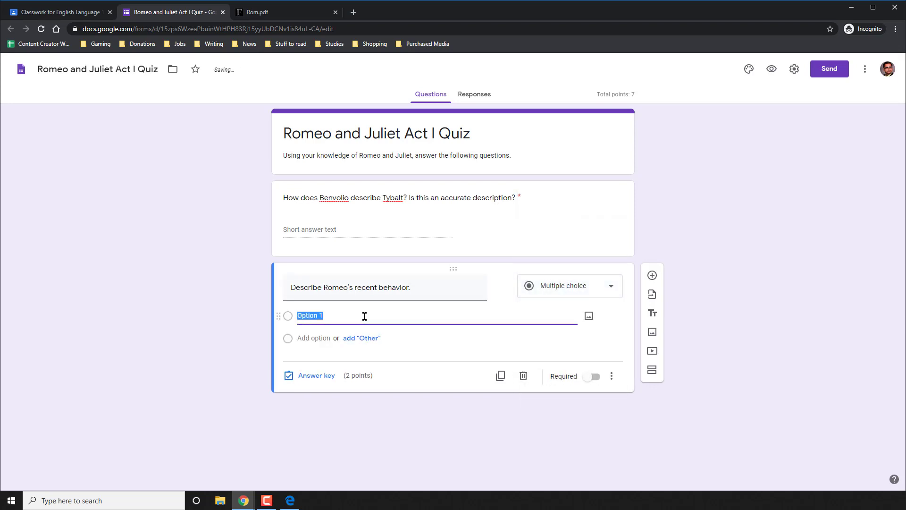
text(He has been happy. He has been mildly upset He has been depressed.)
key(Up)
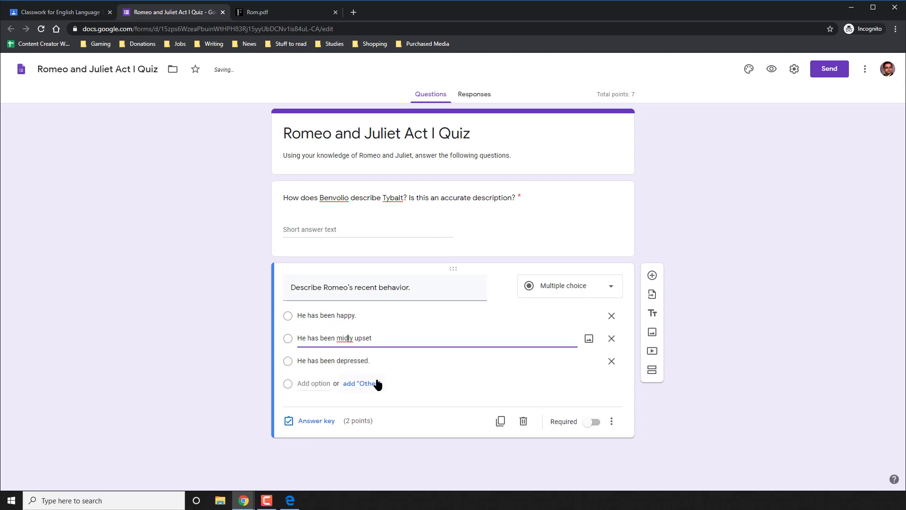
click(219, 351)
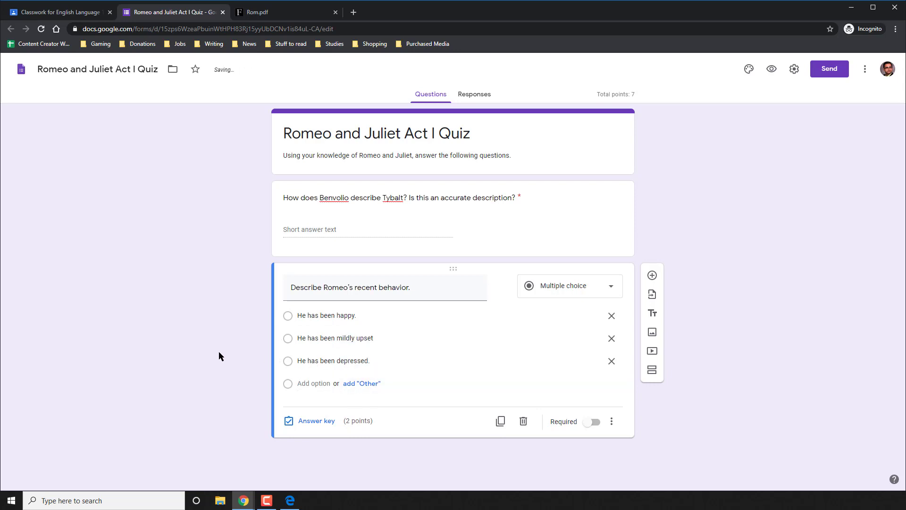
Key 'He has been depressed.' as correct for 5 points, make it required, add another question.
click(323, 425)
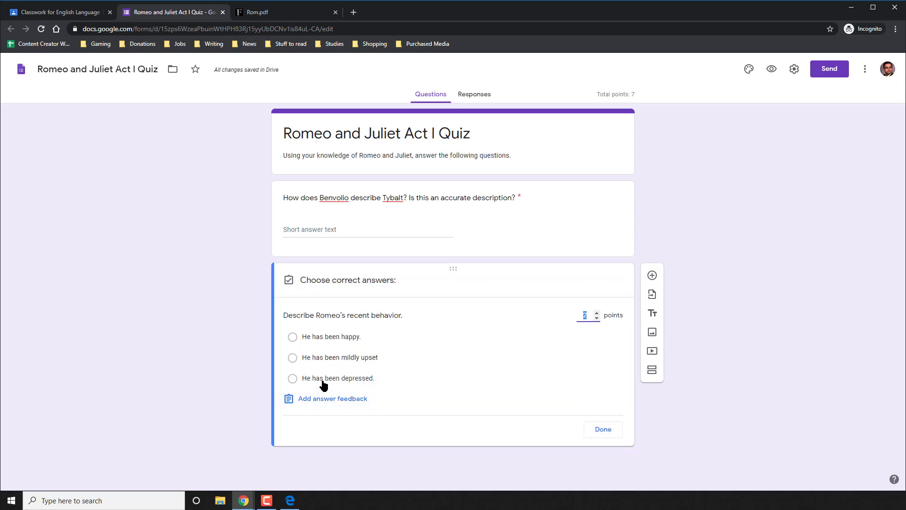
click(293, 378)
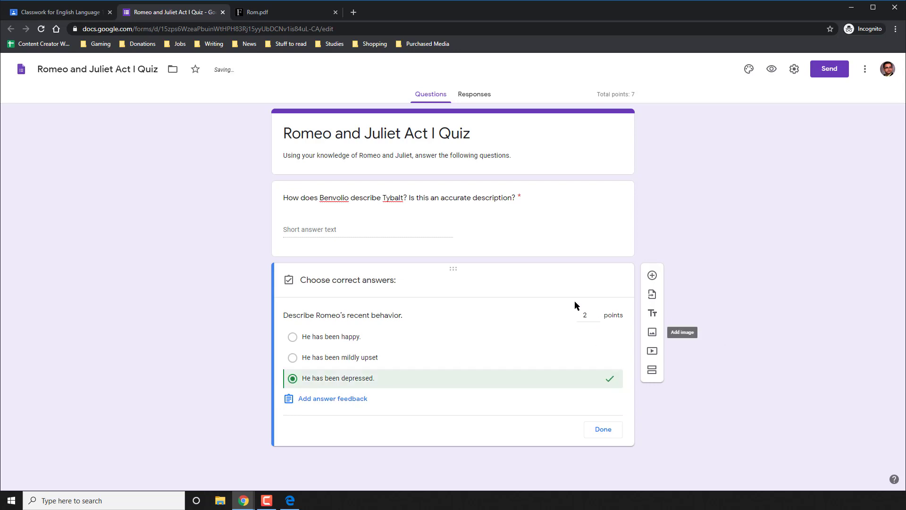
double_click(597, 315)
click(603, 429)
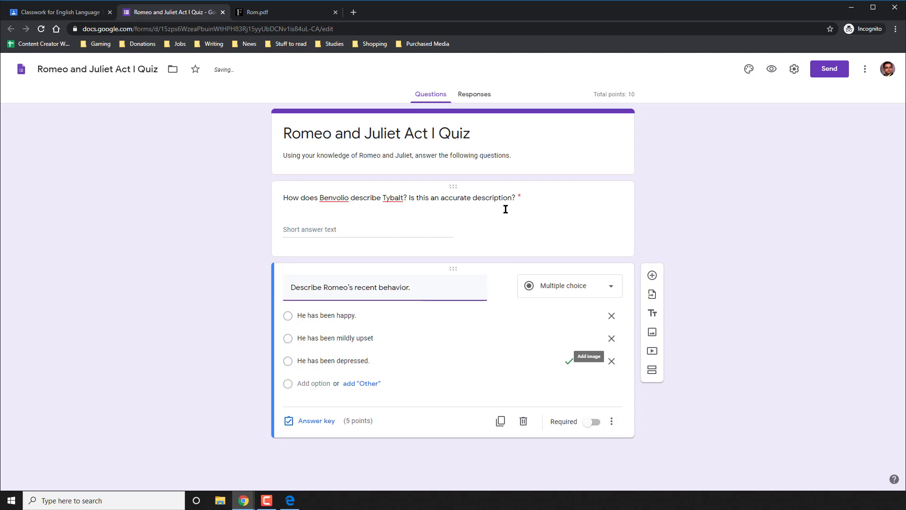
click(485, 228)
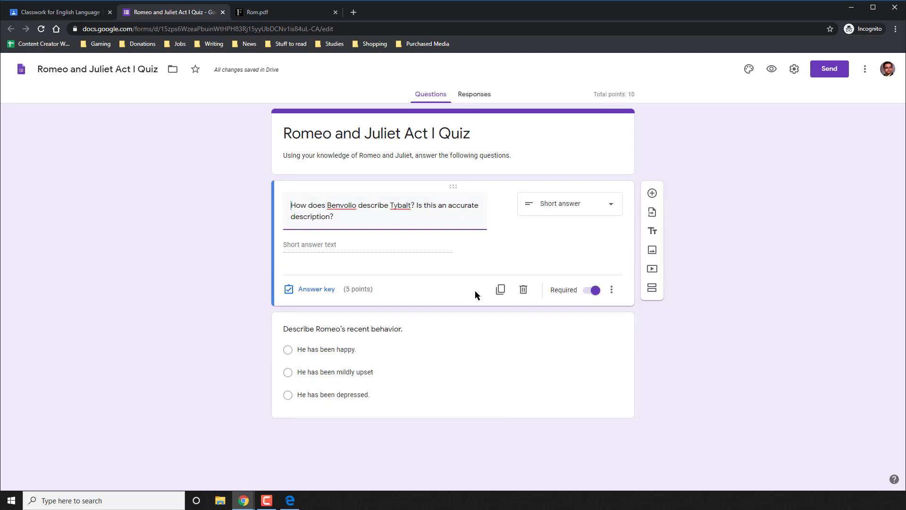
click(442, 352)
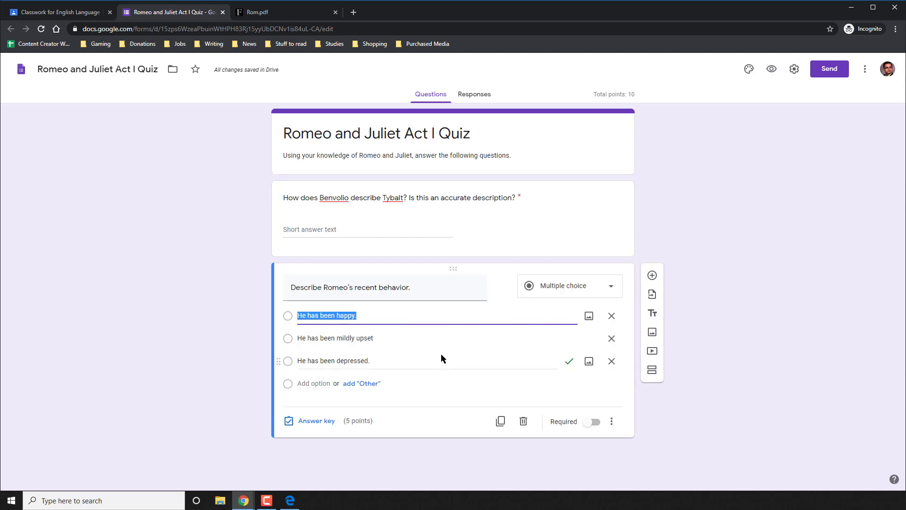
click(593, 423)
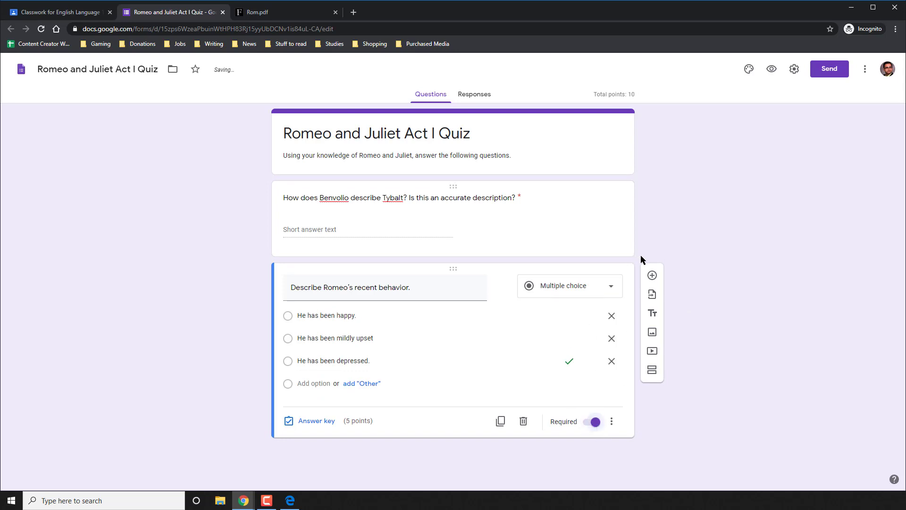
click(652, 275)
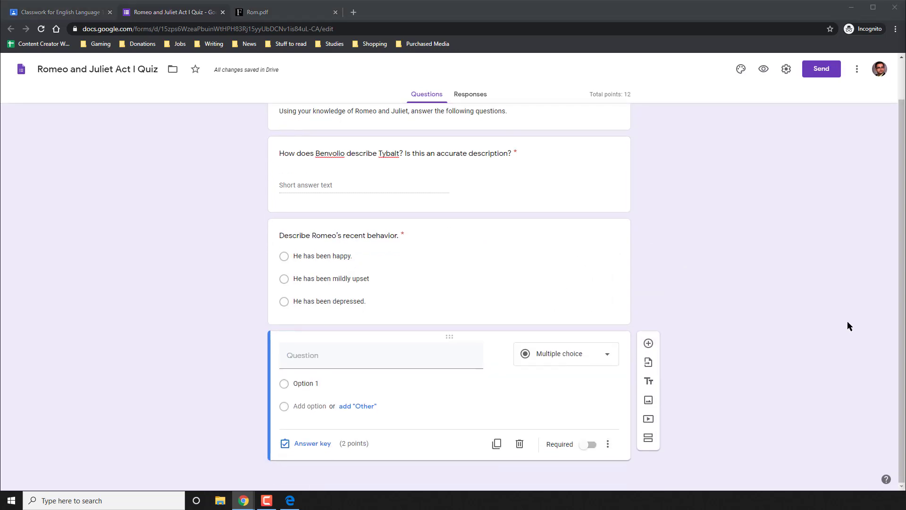
Paste the question about how Romeo describes Rosaline as a paragraph question.
click(317, 355)
text(How does Romeo describe Rosaline?)
click(572, 358)
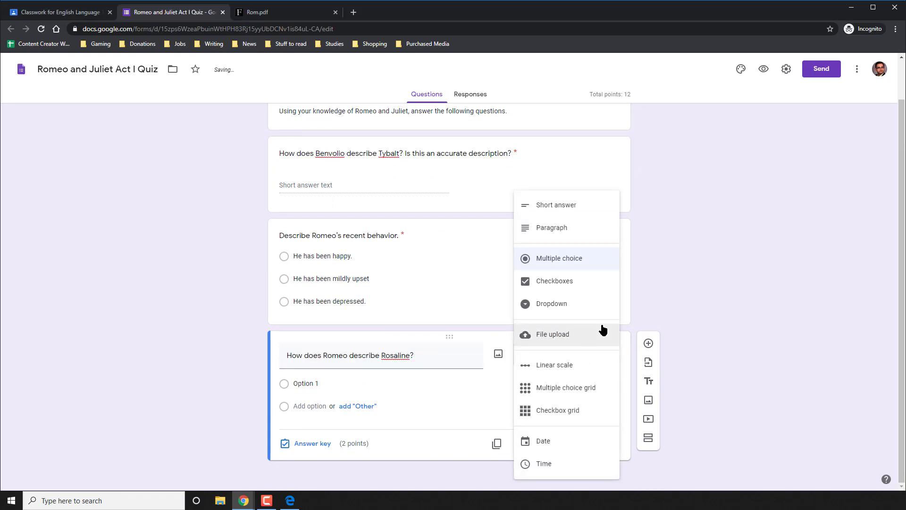
click(552, 227)
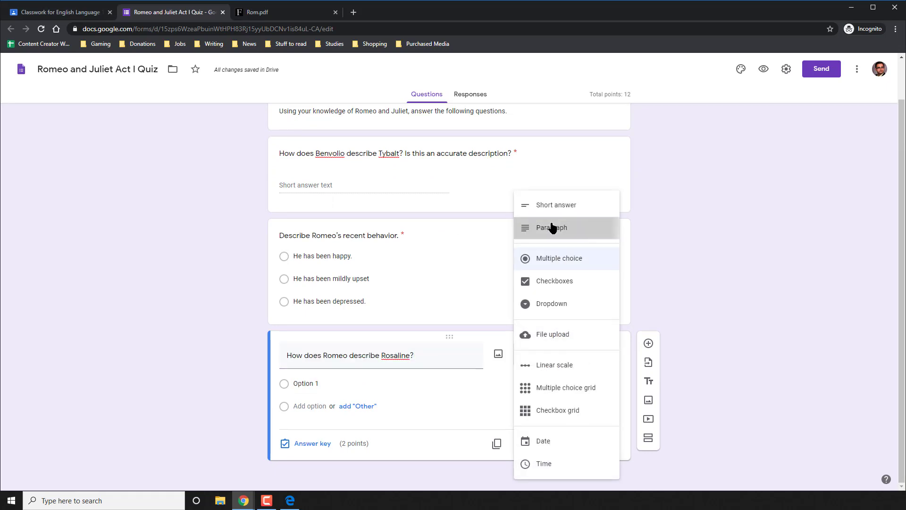
Give the Rosaline question 90 points, then close the quiz form.
click(342, 446)
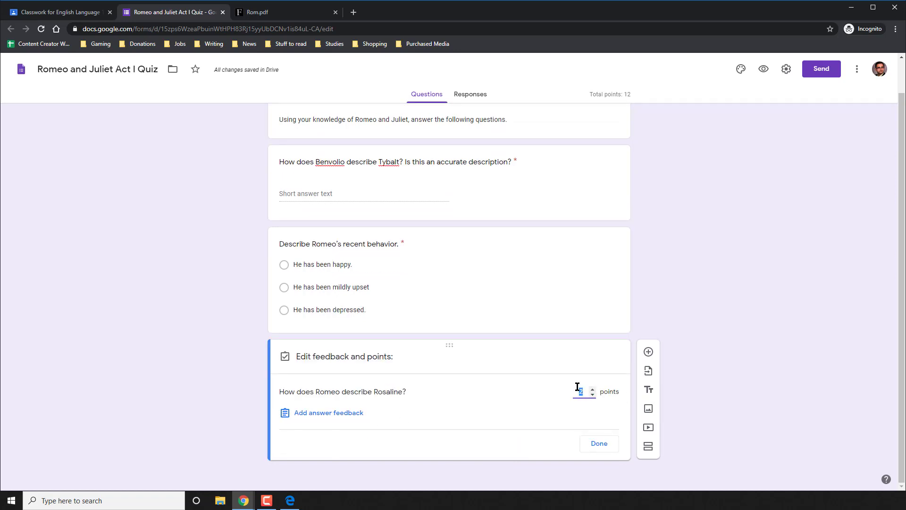
text(90)
click(596, 443)
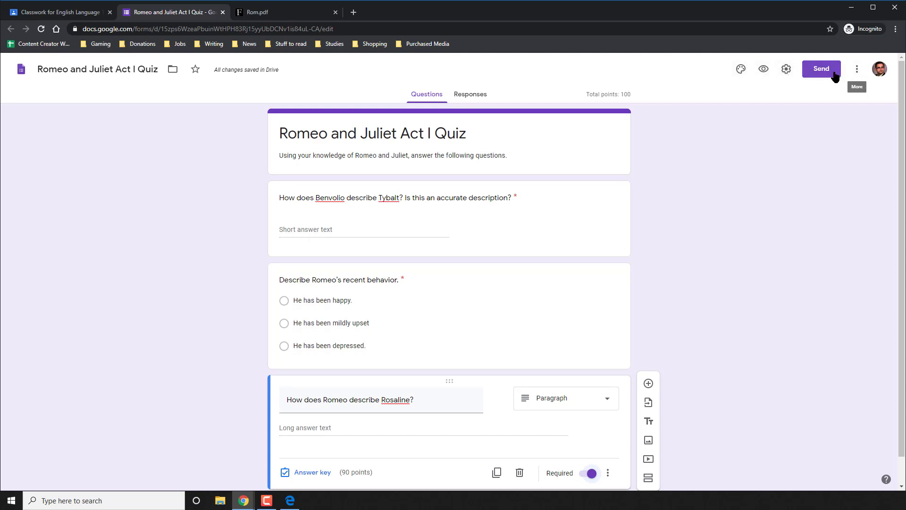
click(223, 12)
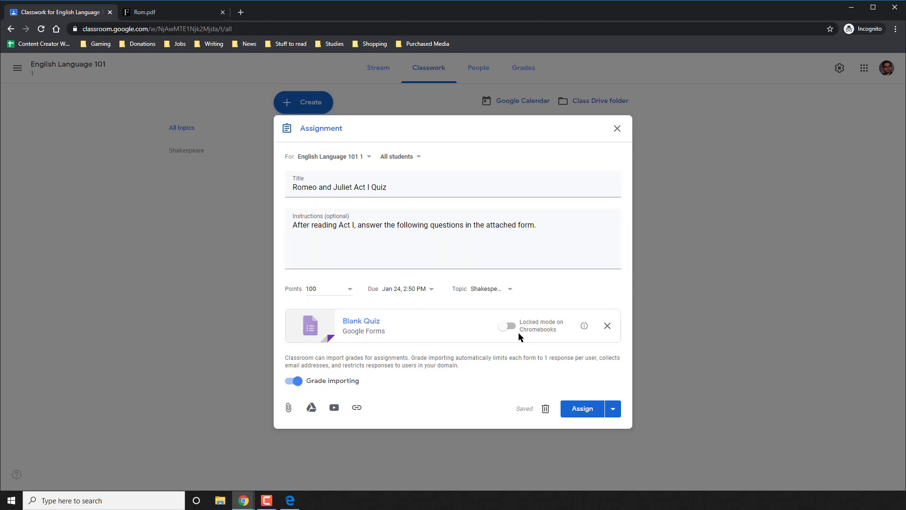
Review the attached quiz, turn on grade importing, and assign Romeo and Juliet Act I Quiz.
click(382, 326)
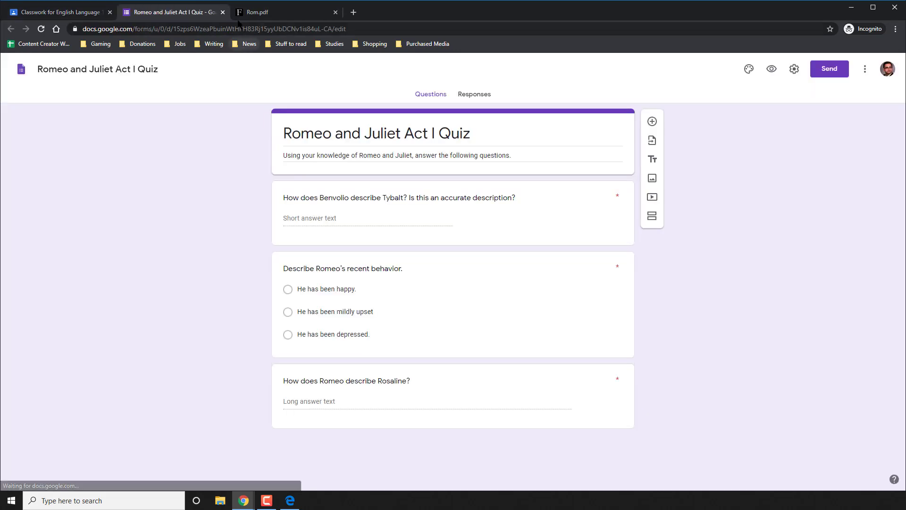
click(223, 12)
click(296, 380)
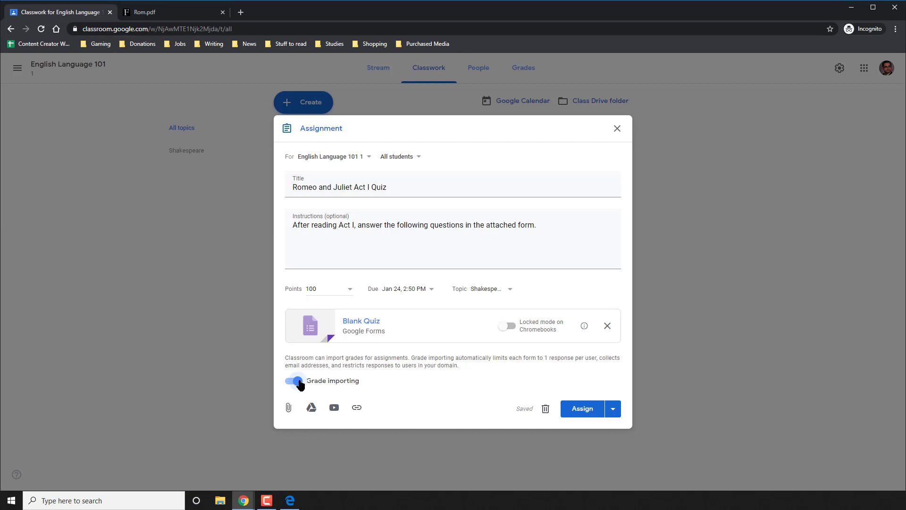
click(582, 409)
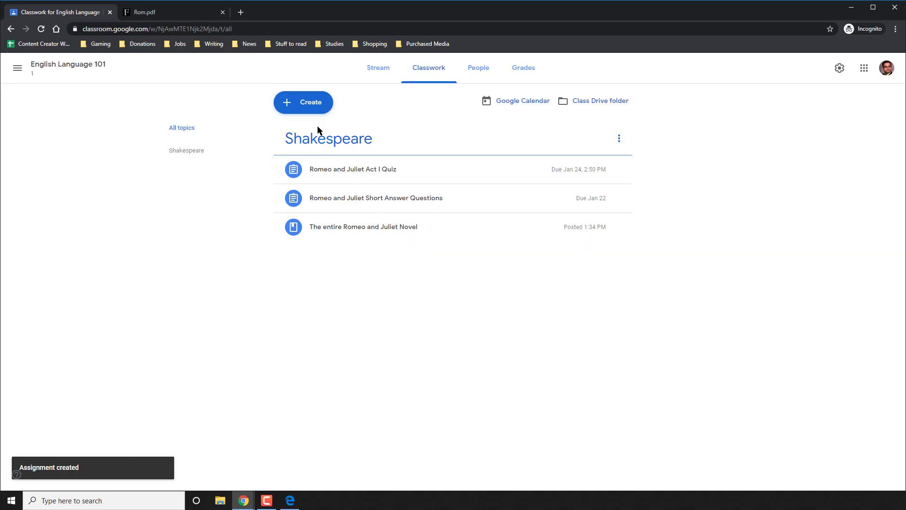
Create the multiple-choice question 'How are you guys liking Romeo and Juliet right now?' with its three answer options.
click(301, 108)
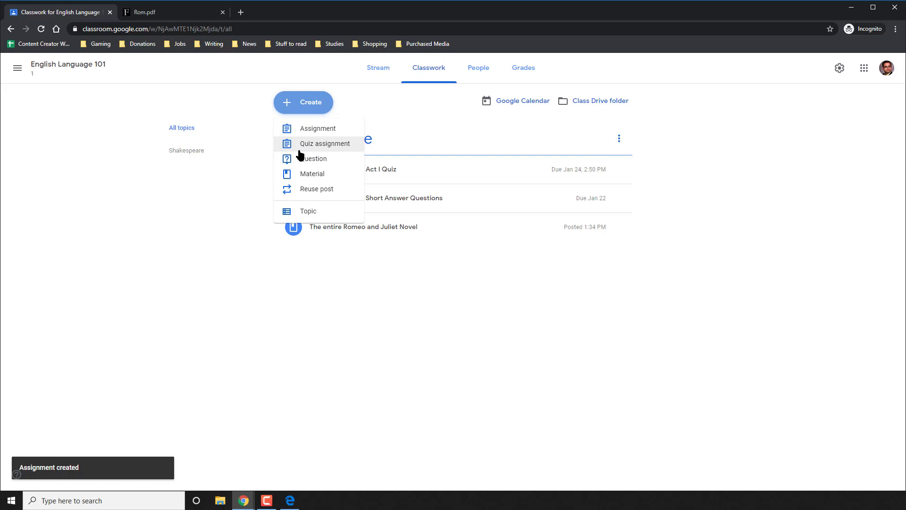
click(301, 160)
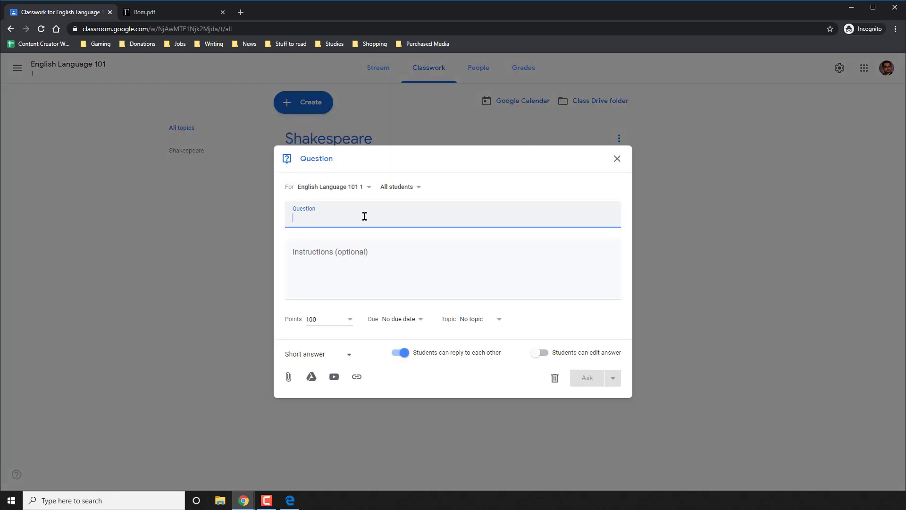
text(How are you gu)
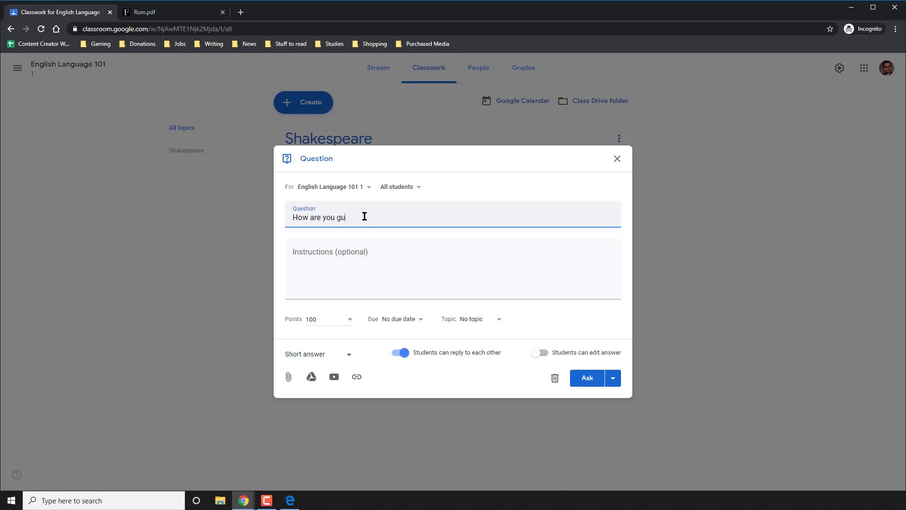
text(ys liking Romeo and Julie)
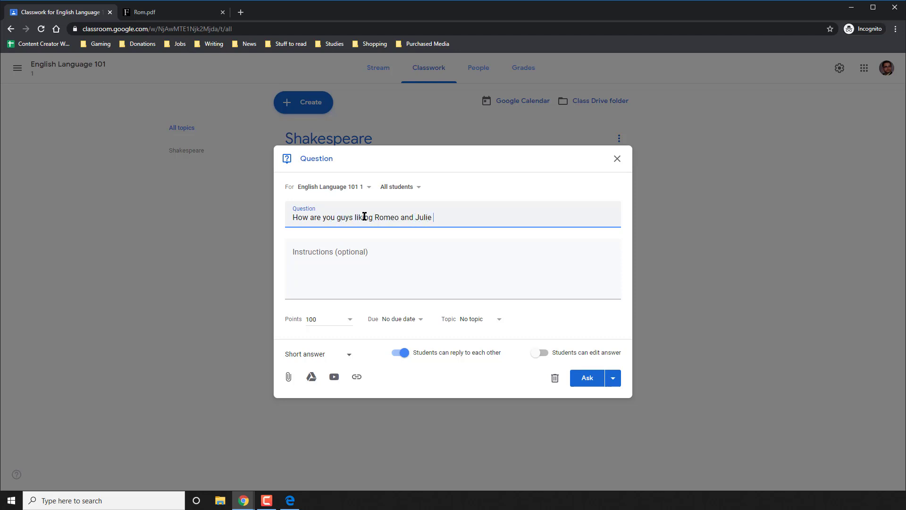
text(t right now?)
click(347, 354)
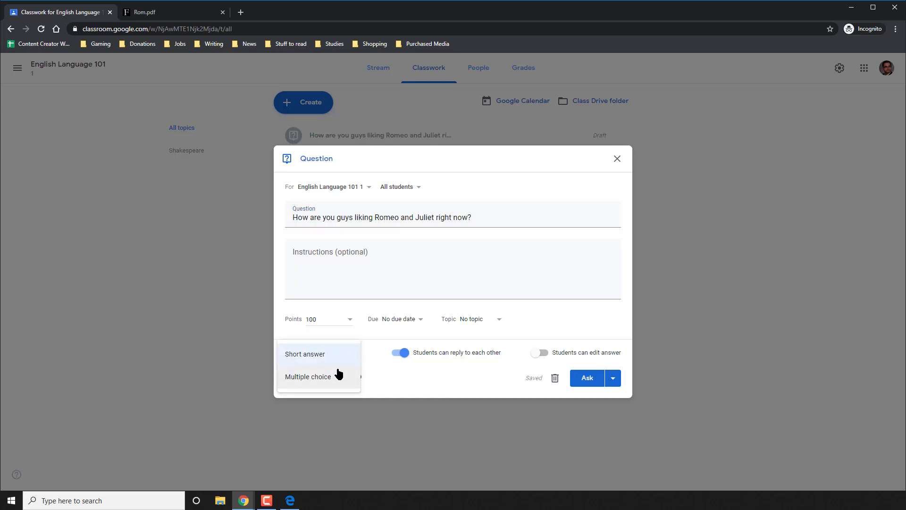
click(337, 378)
click(328, 355)
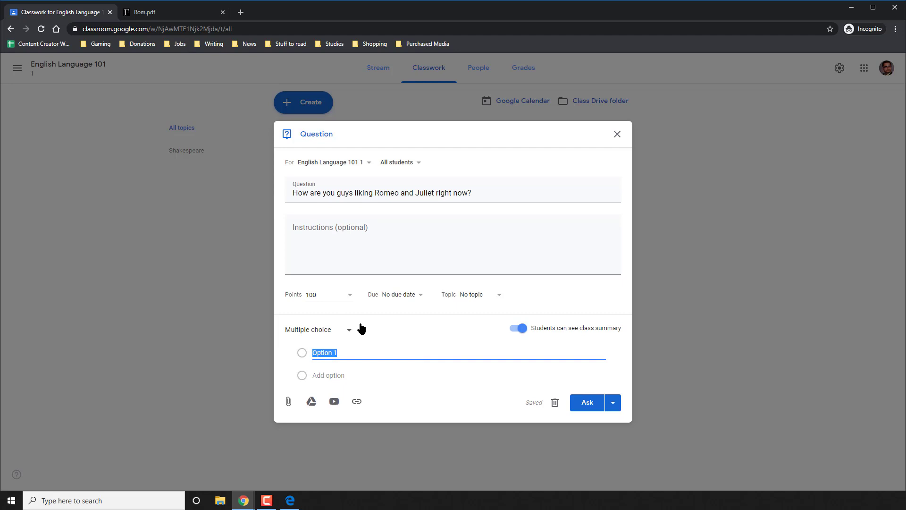
text(Liking it)
key(Return)
text(Disliking)
text(it)
key(Return)
text(Can we stop reading it immediately?)
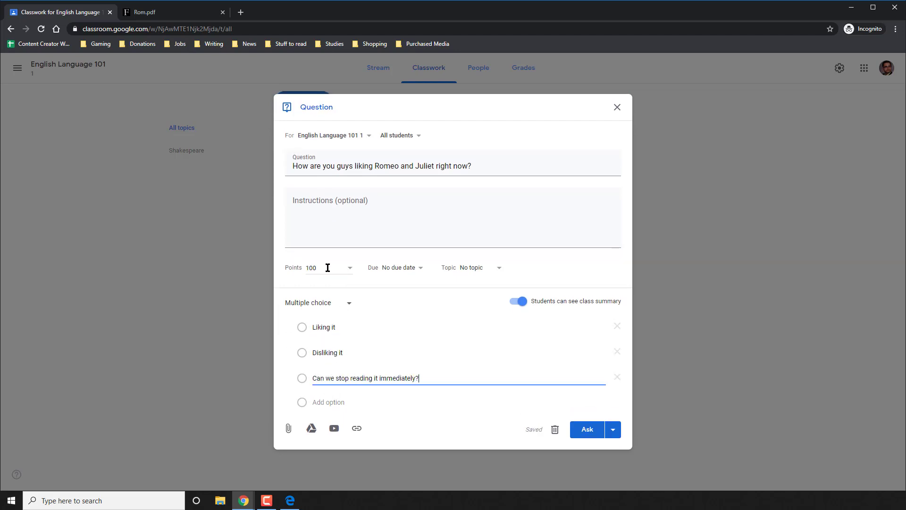
Make the question ungraded, due January 21 under Shakespeare, and post it.
click(331, 267)
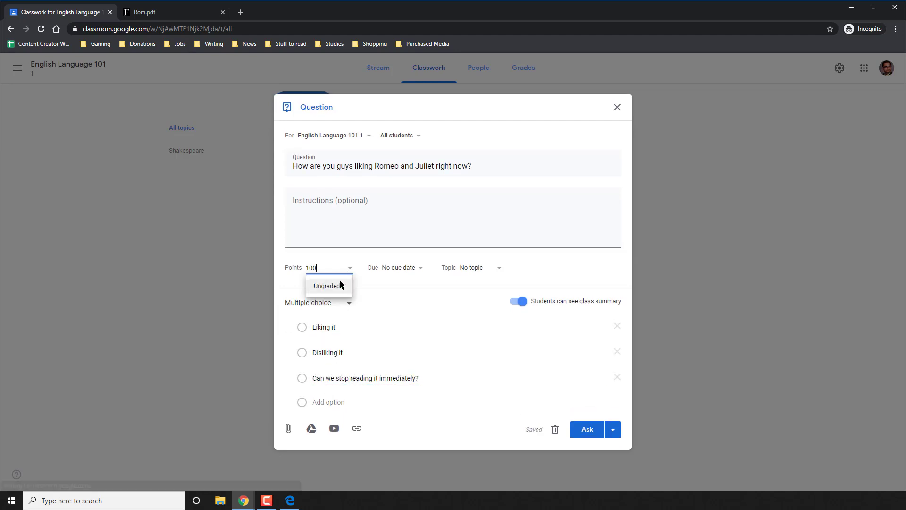
click(329, 286)
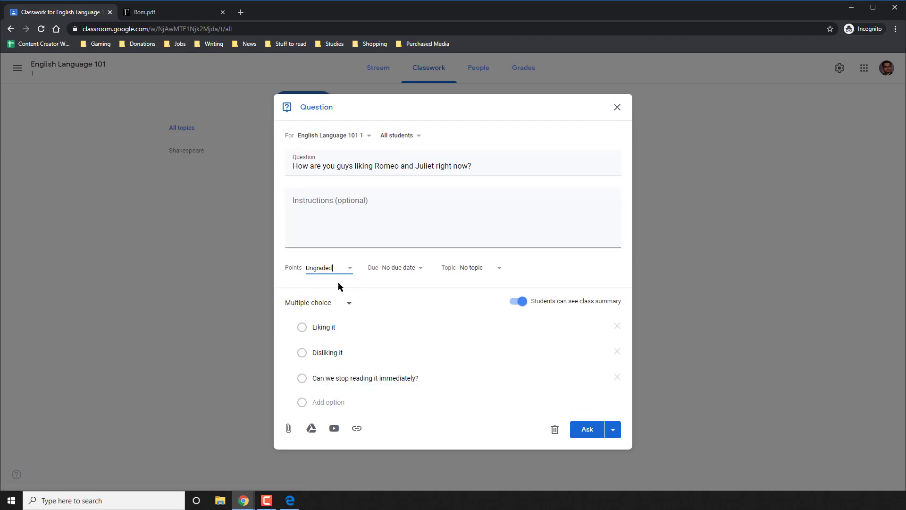
click(410, 268)
click(417, 302)
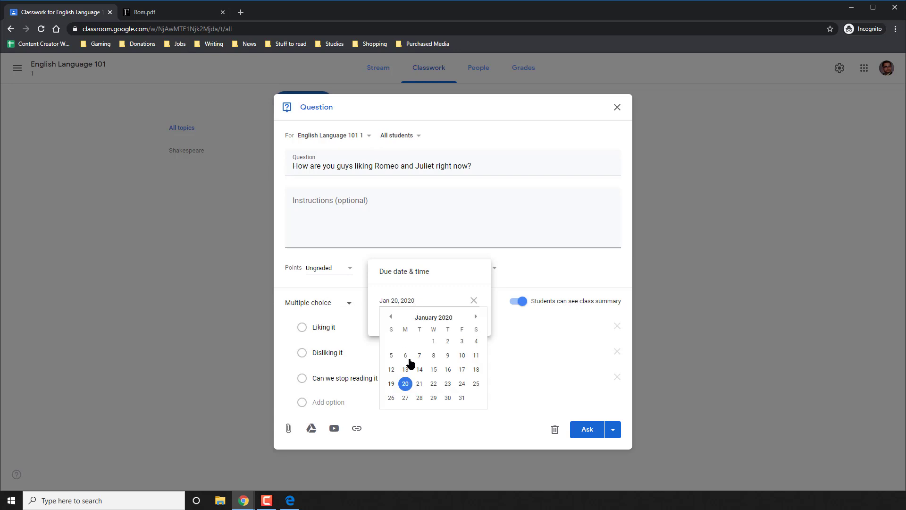
click(418, 380)
click(526, 262)
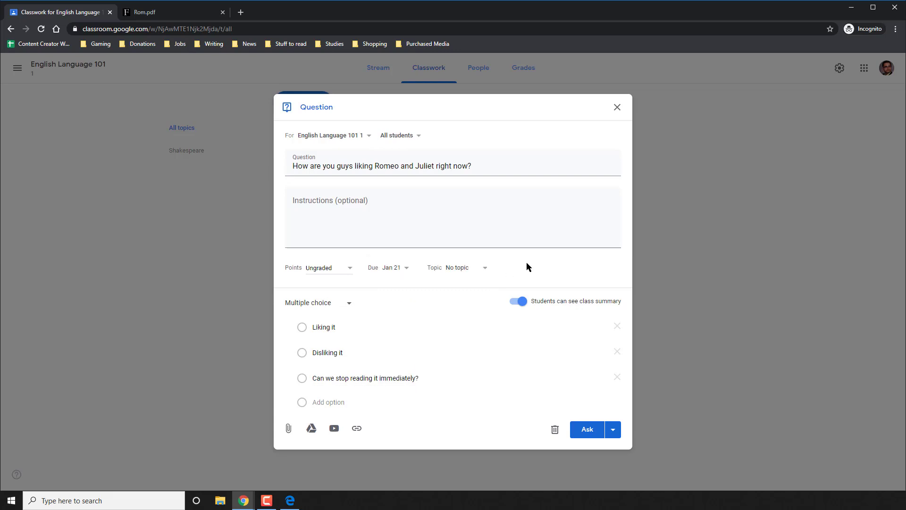
click(461, 270)
click(463, 310)
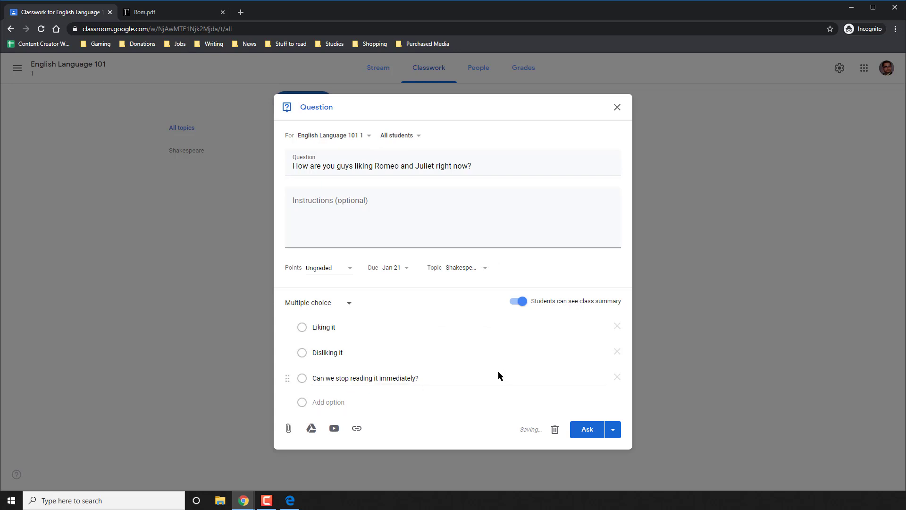
click(589, 430)
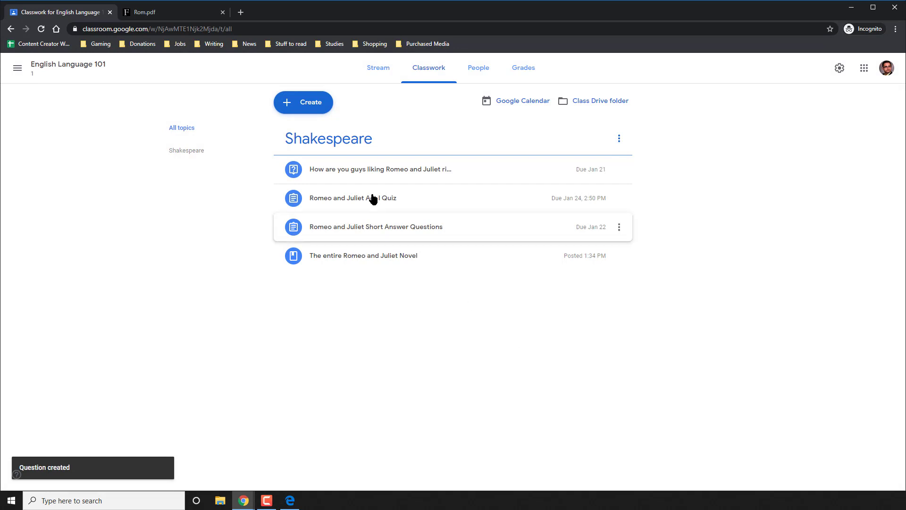
Switch to the student's browser window.
click(304, 110)
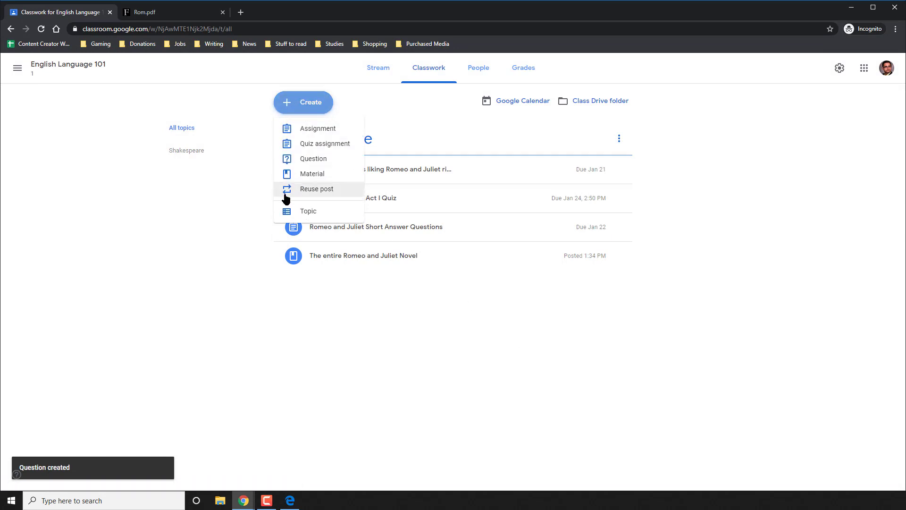
click(257, 189)
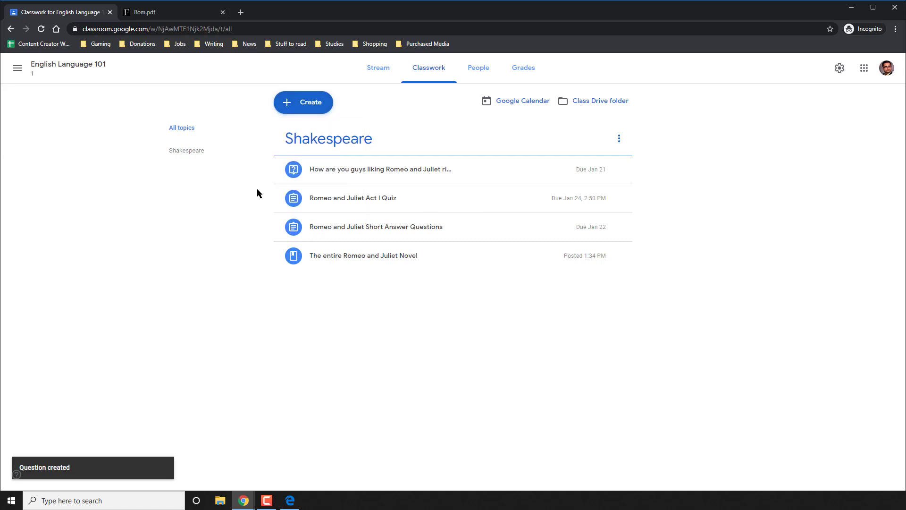
click(296, 104)
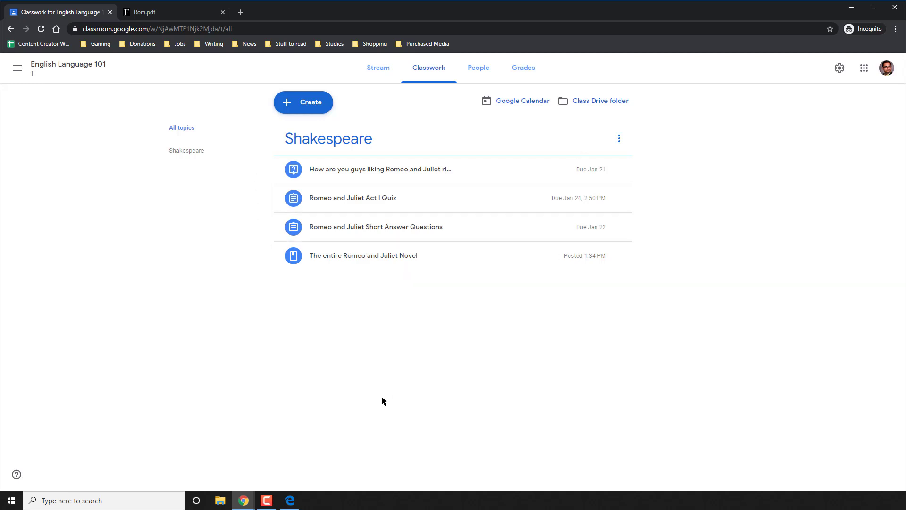
click(290, 500)
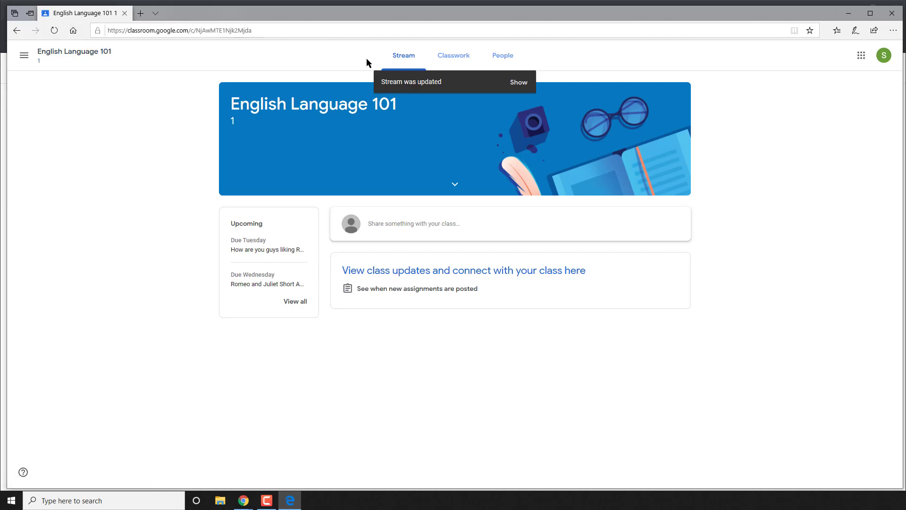
Show the new stream items, go to Classwork, and look at the entire-novel link.
click(519, 84)
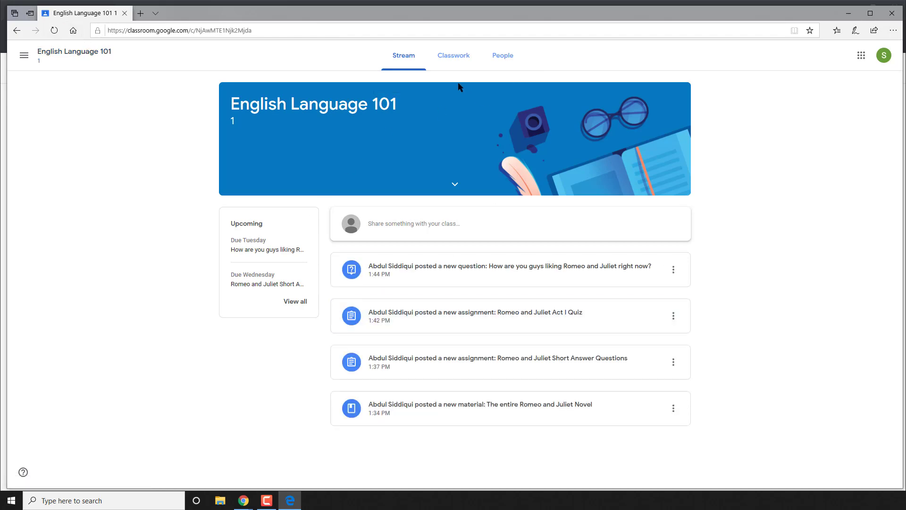
click(453, 56)
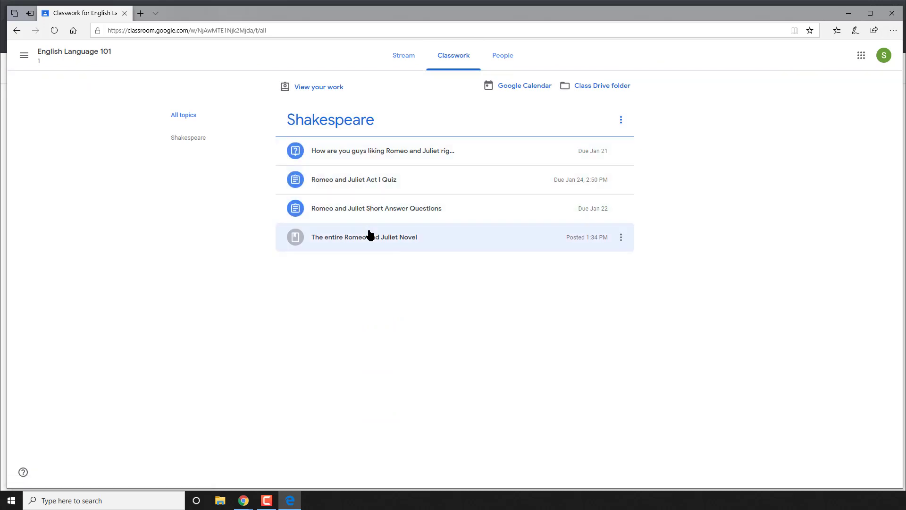
click(364, 240)
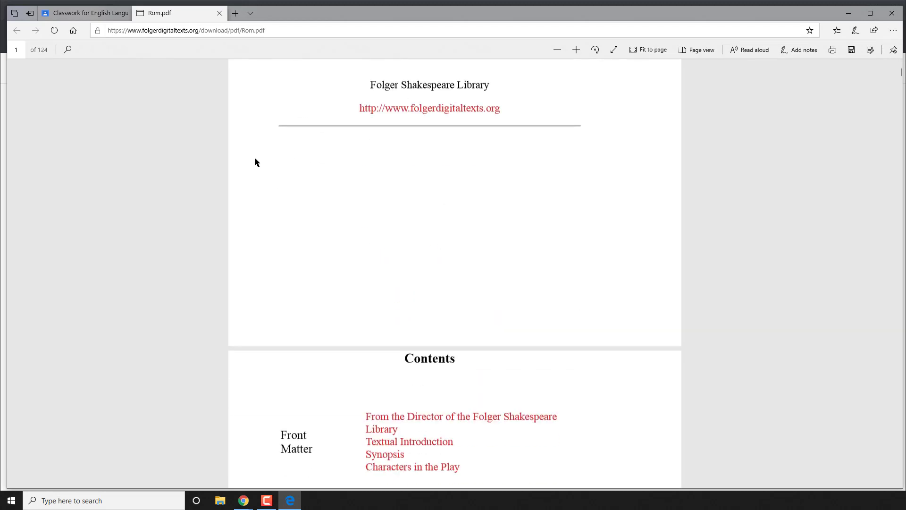
click(220, 13)
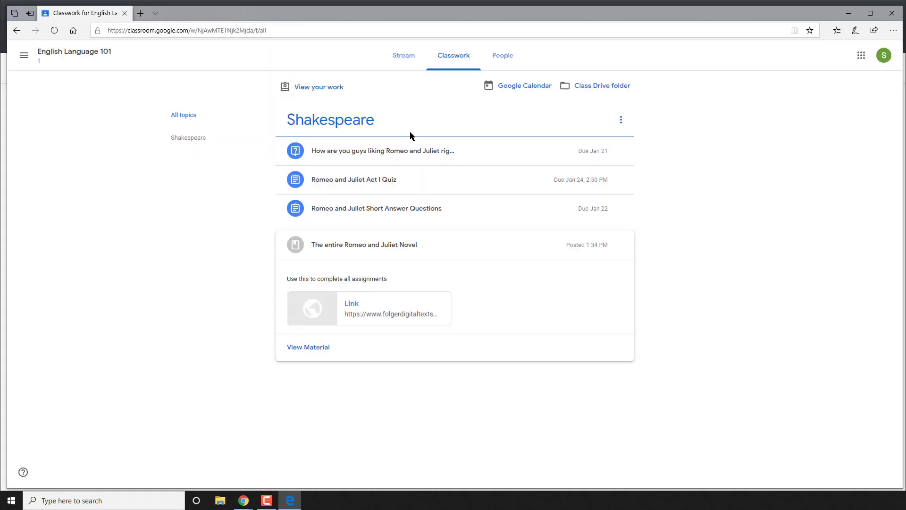
click(390, 244)
Expand Short Answer Questions, preview the rubric PDF, and play the Romeo and Juliet summary video.
click(379, 209)
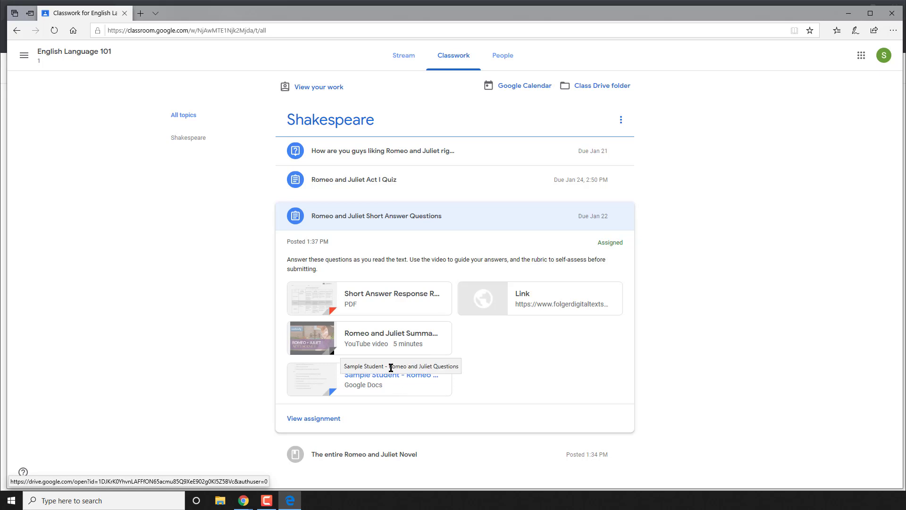
click(362, 300)
click(162, 262)
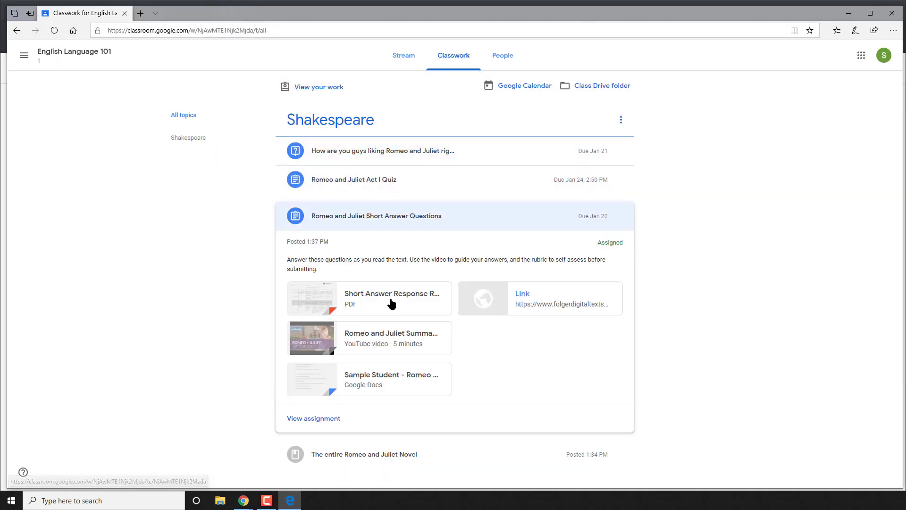
click(379, 341)
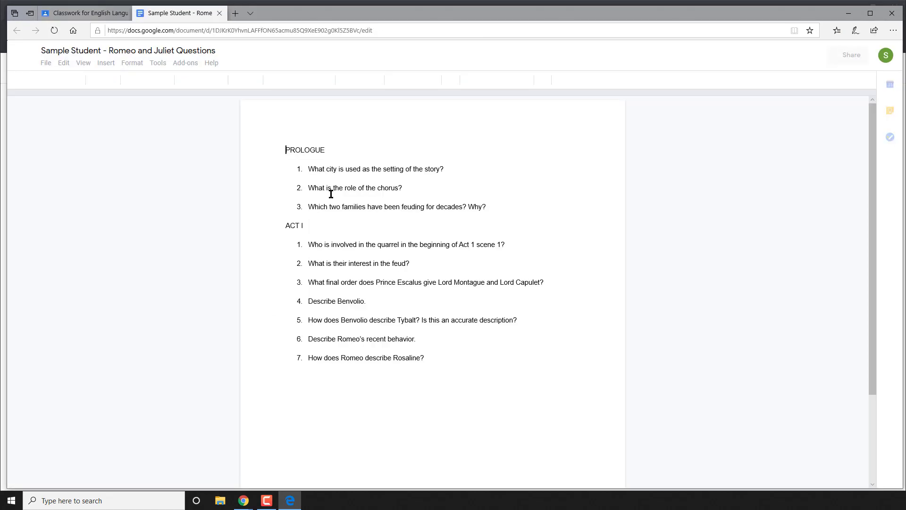
Answer Prologue questions with Verona, 'To summarize key information.', and 'Romeo's and Juliet's families.', then close.
click(465, 166)
key(shift+Return)
text(The city used as the setting is Verona.)
click(431, 197)
key(shift+Return)
text(To summarize key information.)
click(493, 225)
text(Romeo's and Juliet's famili)
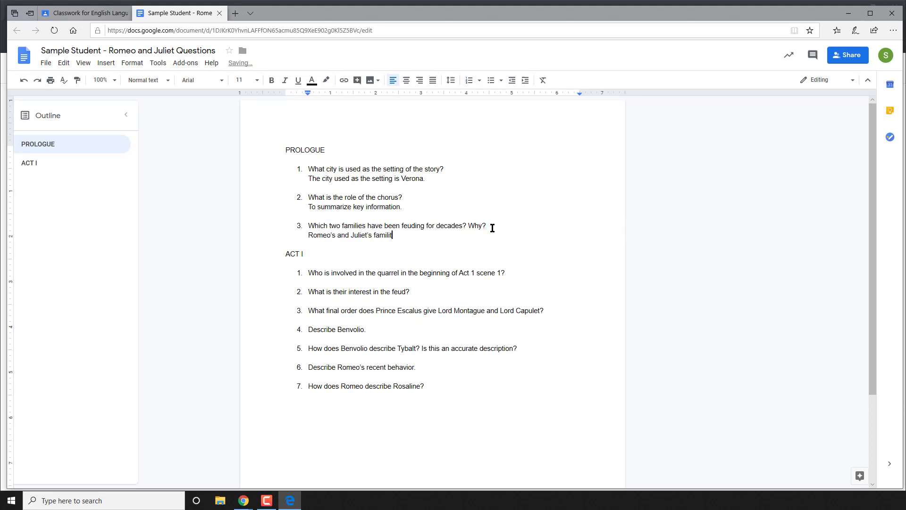
text(es.)
key(Return)
key(Return)
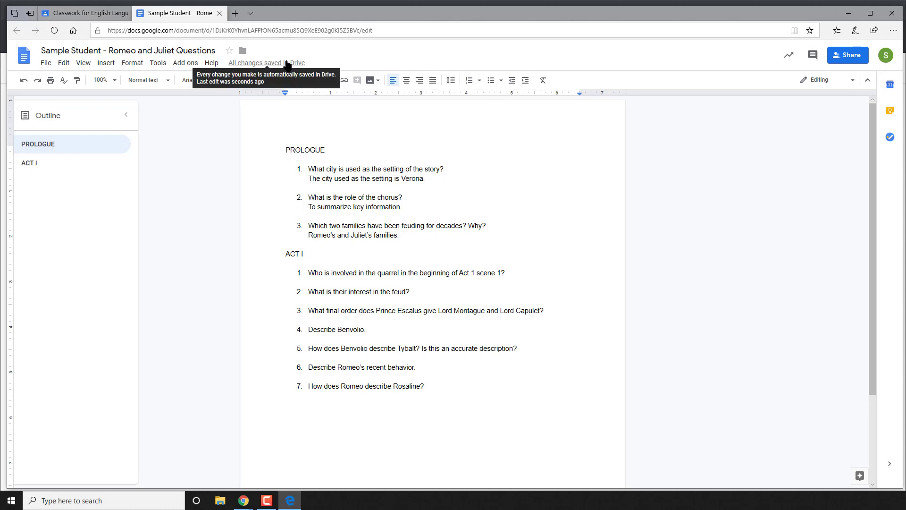
click(218, 13)
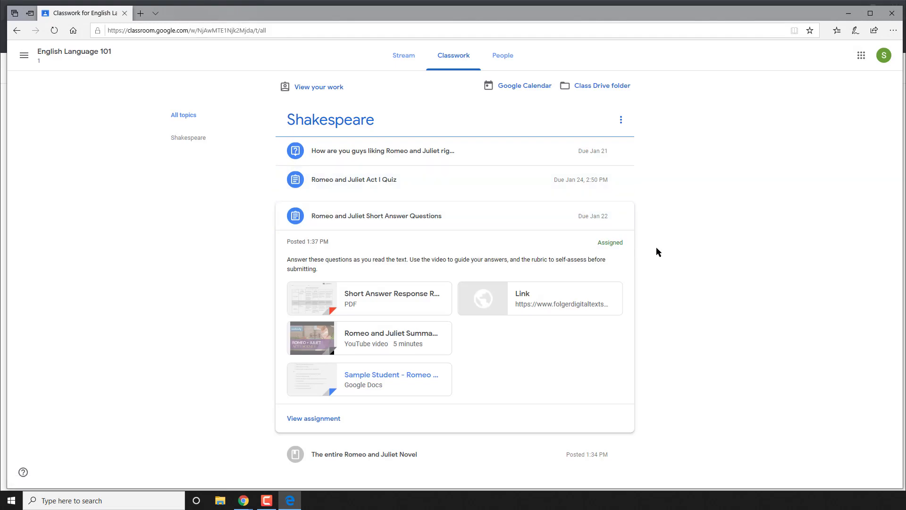
Turn in and confirm the Short Answer Questions work from its assignment page, then return to the stream.
click(334, 418)
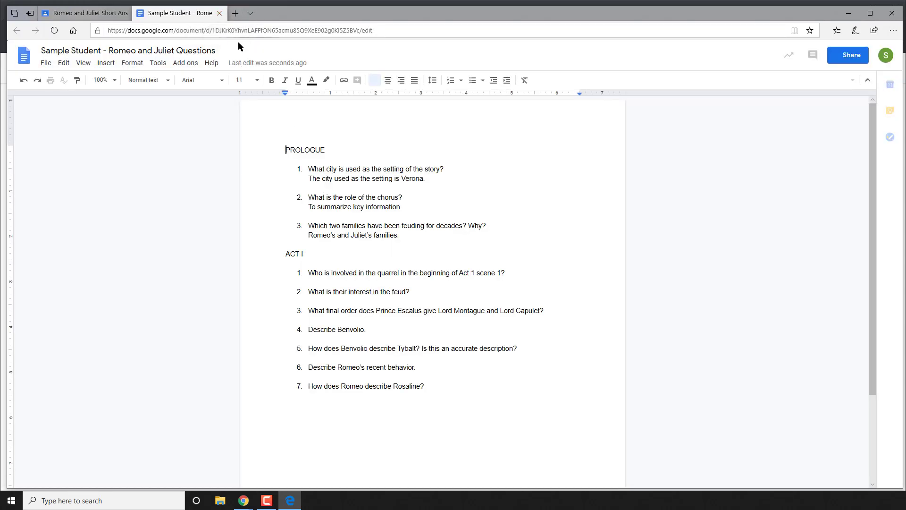
click(220, 16)
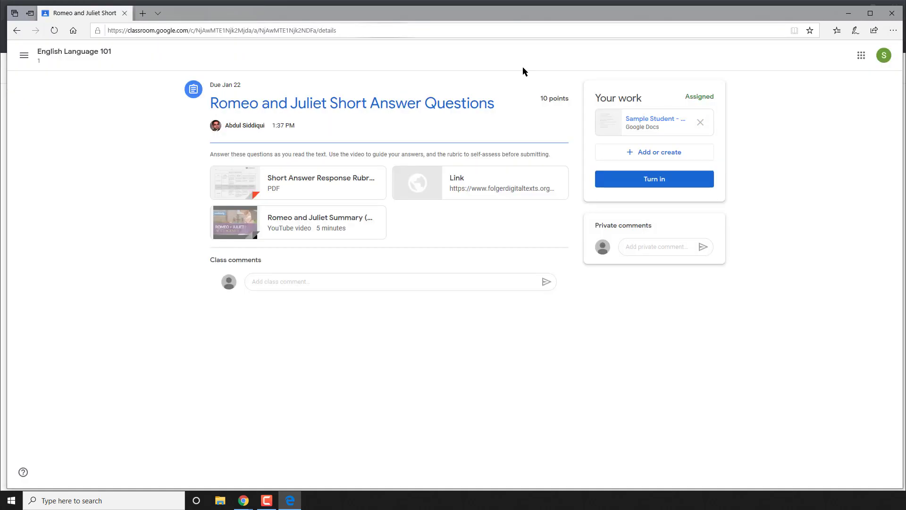
click(653, 179)
click(564, 302)
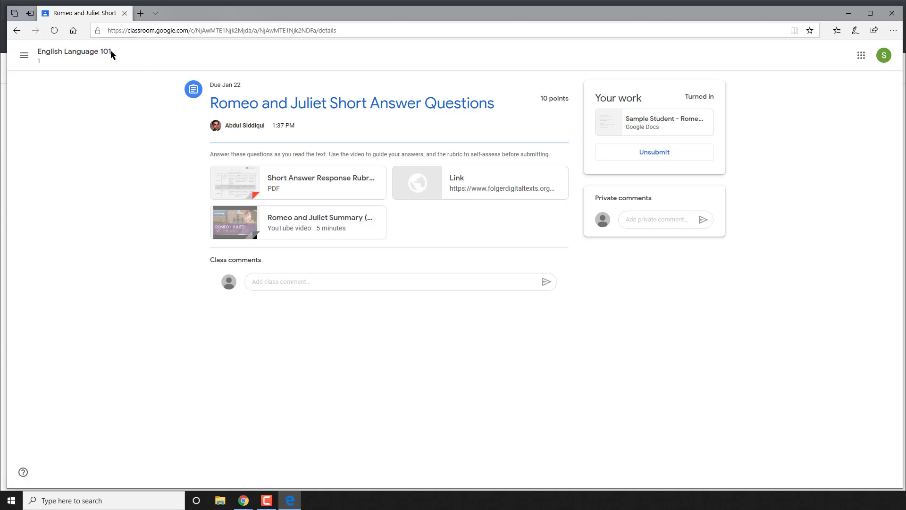
click(97, 52)
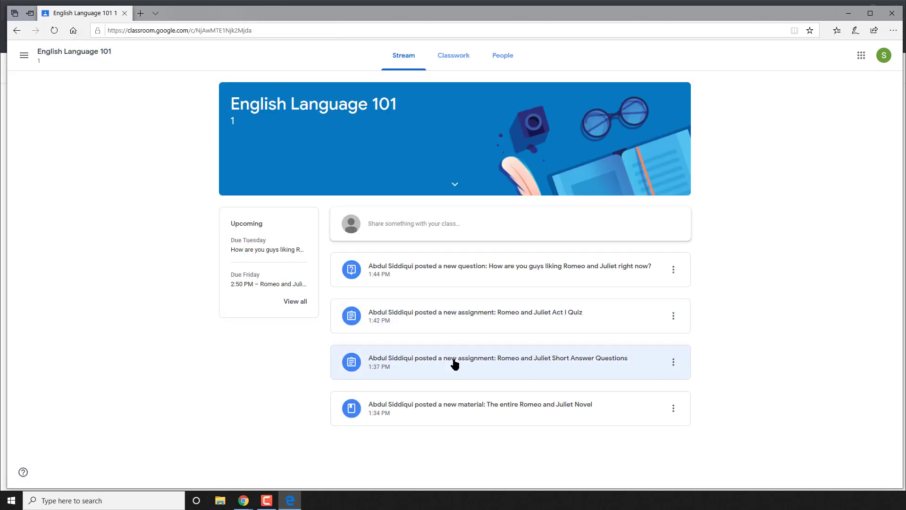
Answer the Rosaline question with 'I don't know.' and submit the Romeo and Juliet Act I Quiz.
click(442, 324)
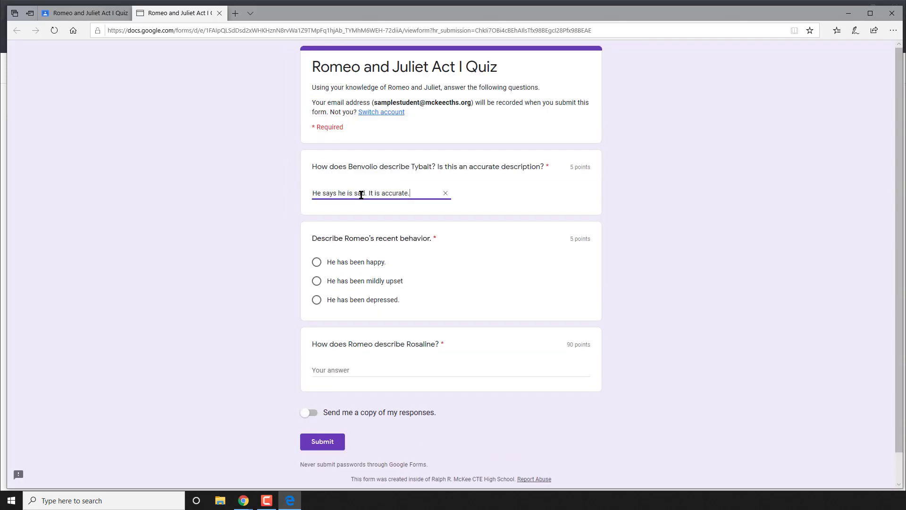
click(347, 262)
key(Tab)
text(I don't know.)
click(331, 444)
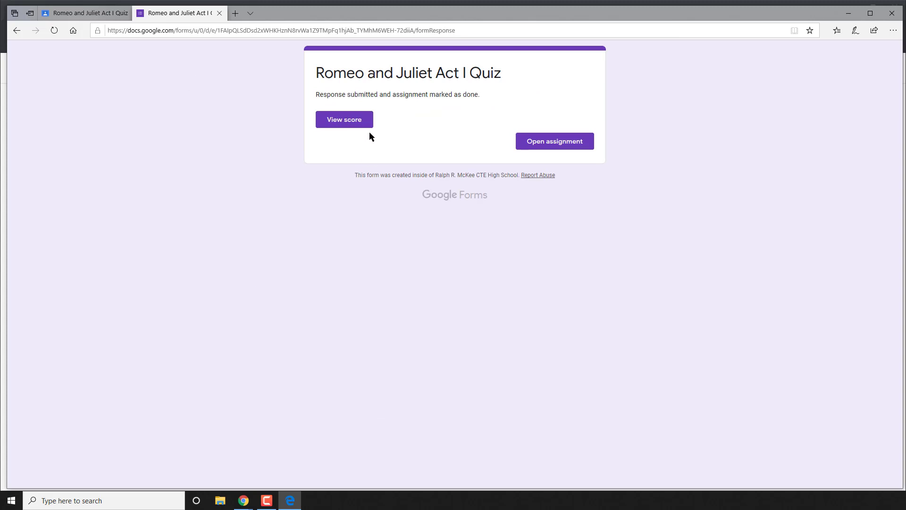
View the quiz score, then close the score view.
click(358, 120)
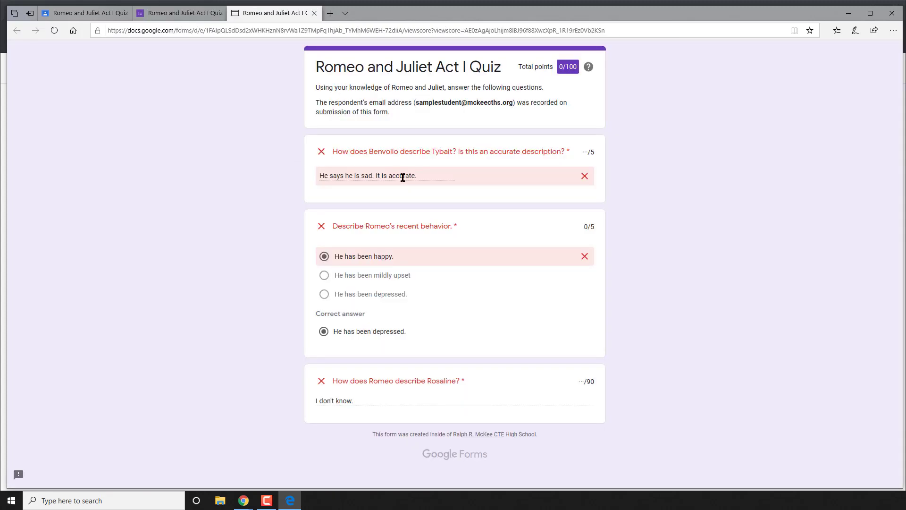
drag(419, 178, 334, 178)
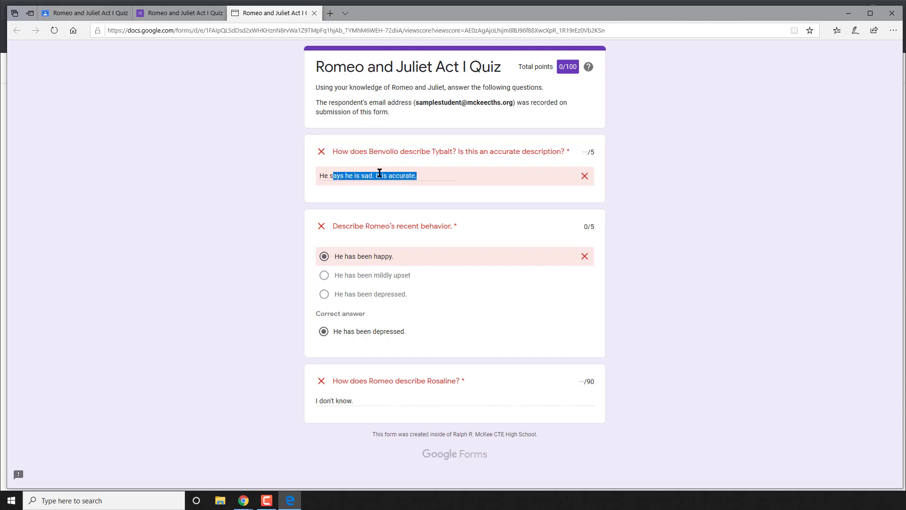
click(437, 176)
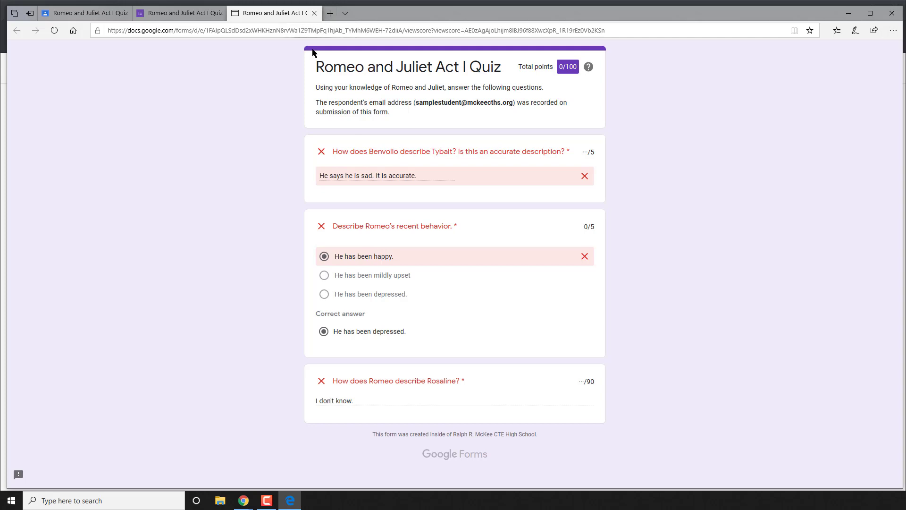
click(315, 13)
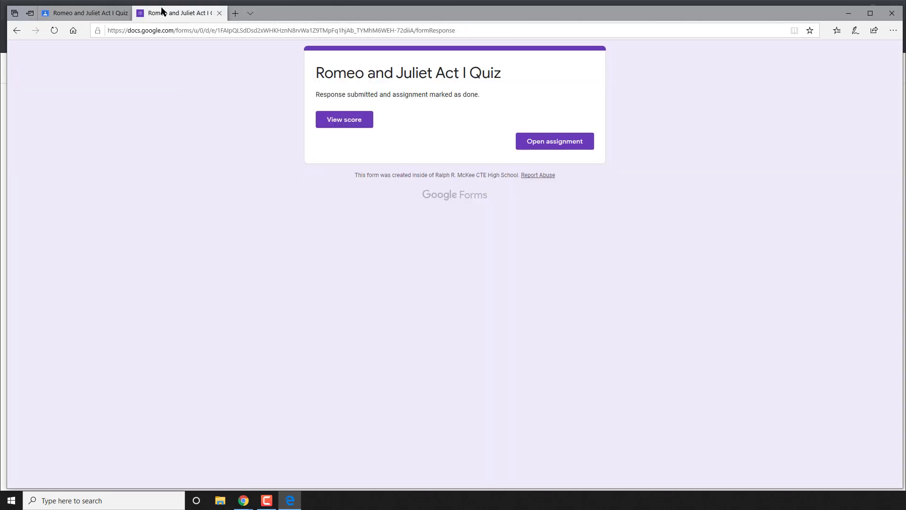
Back in the English Language 101 stream, answer the Romeo and Juliet poll with 'Can we stop reading it immediately?' and turn it in.
click(220, 13)
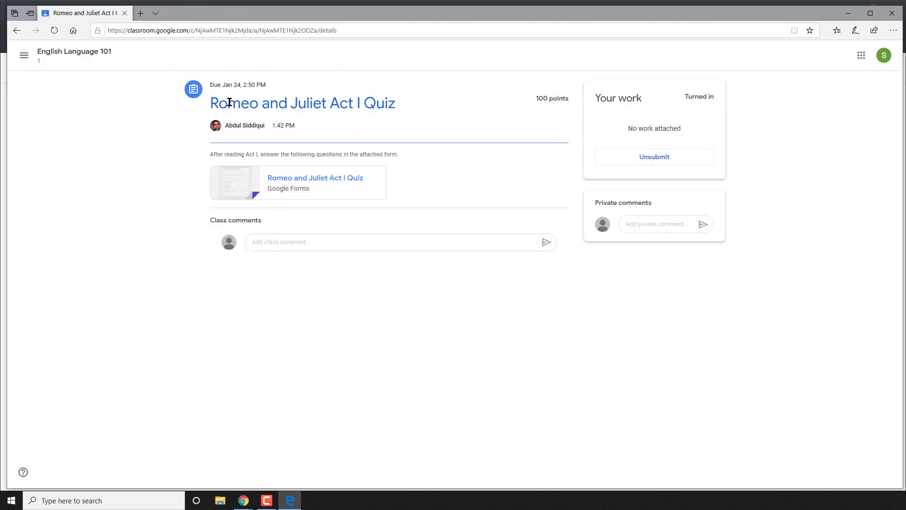
click(87, 51)
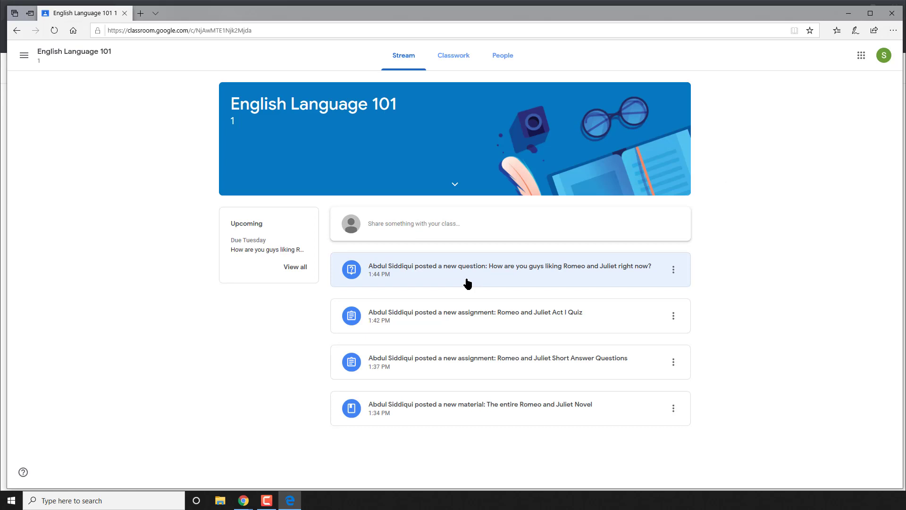
click(468, 284)
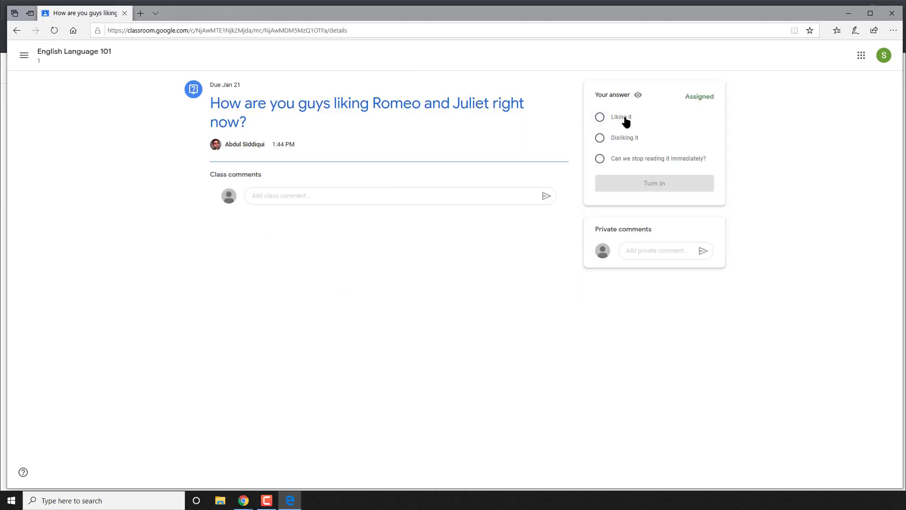
click(631, 162)
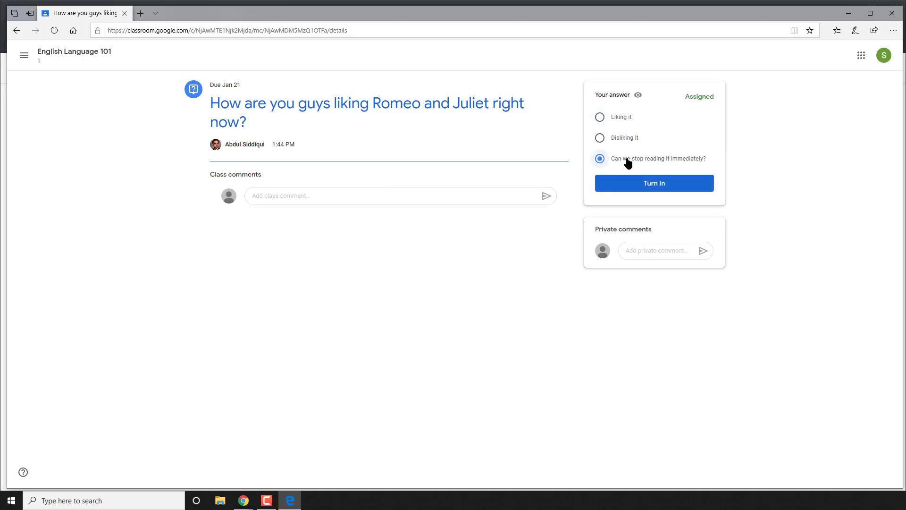
click(634, 187)
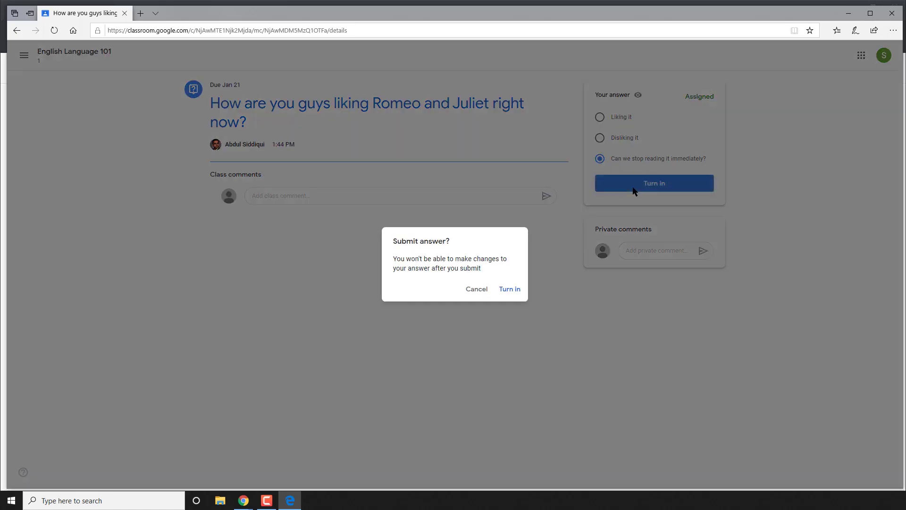
click(507, 289)
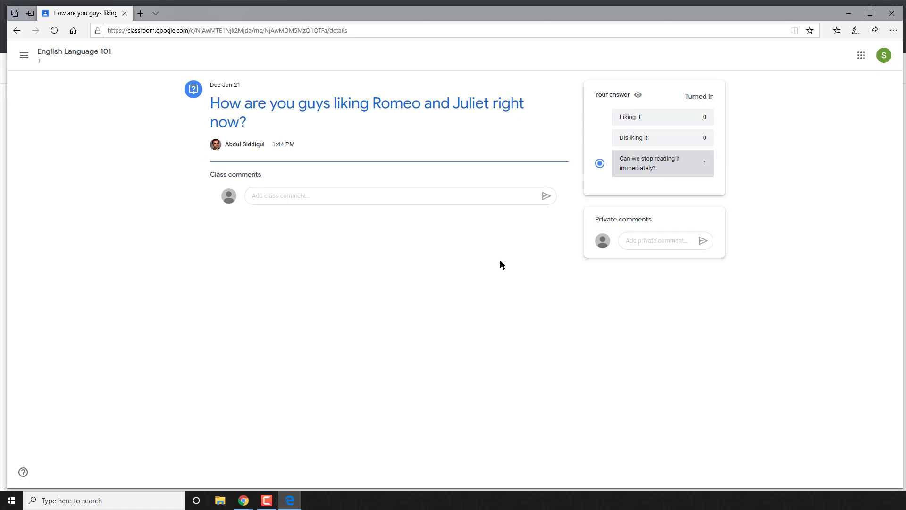
As teacher, open the student's attached Short Answer Questions document from the People roster.
click(848, 14)
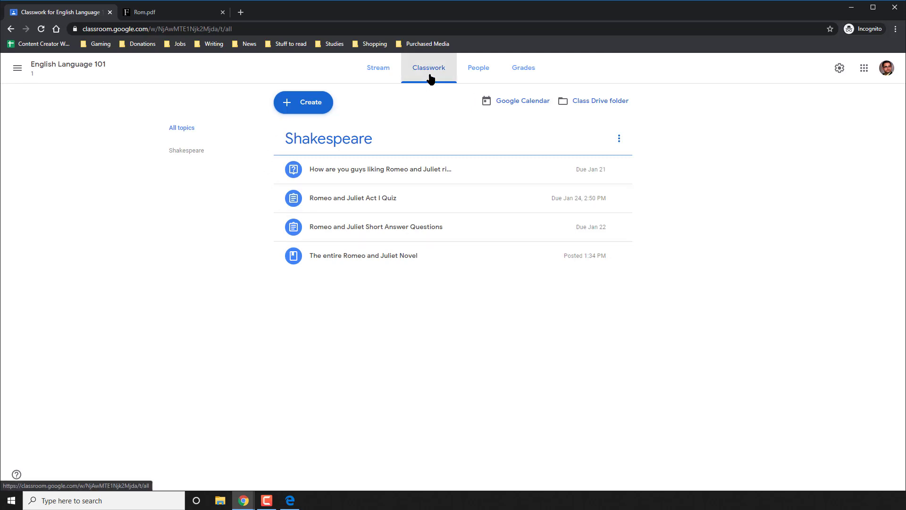
click(483, 74)
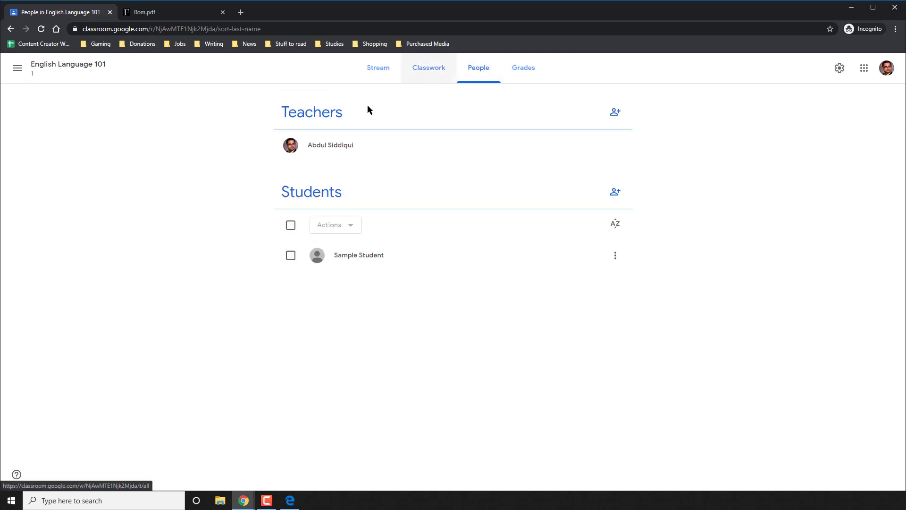
click(370, 259)
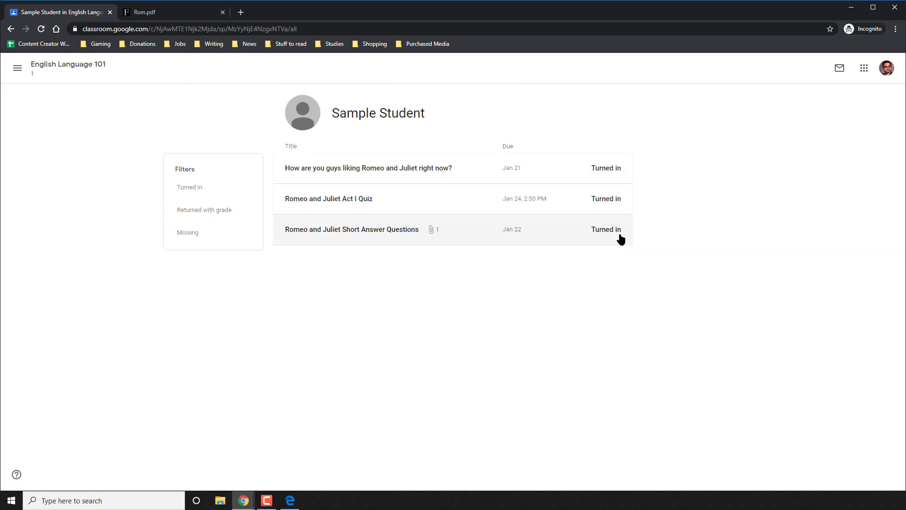
click(387, 236)
click(376, 272)
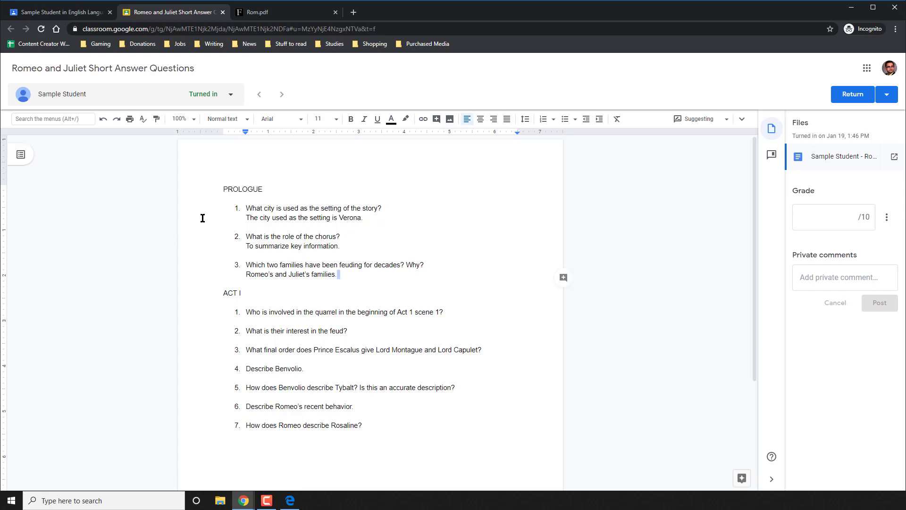
Add the suggestion 'Be sure to mention their names next time' after the chorus answer.
click(375, 215)
click(354, 246)
text(Be s)
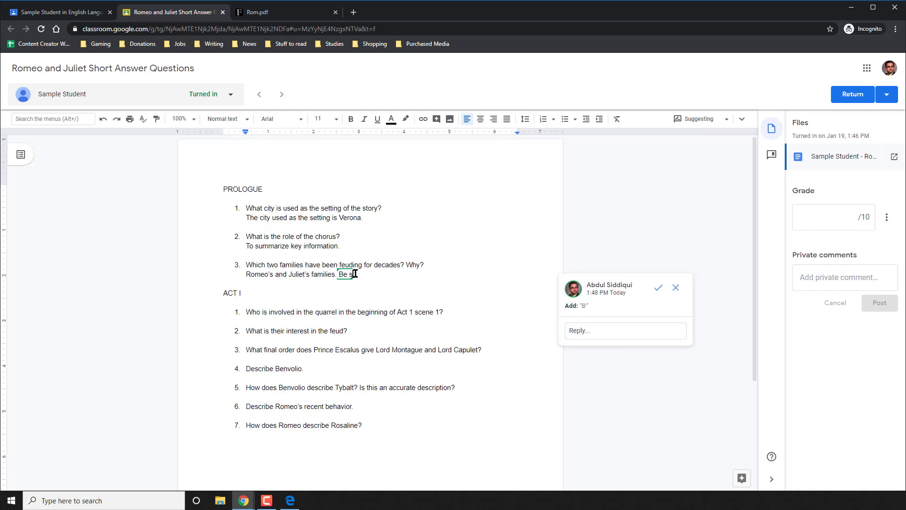
text(ure to mention their names next time.)
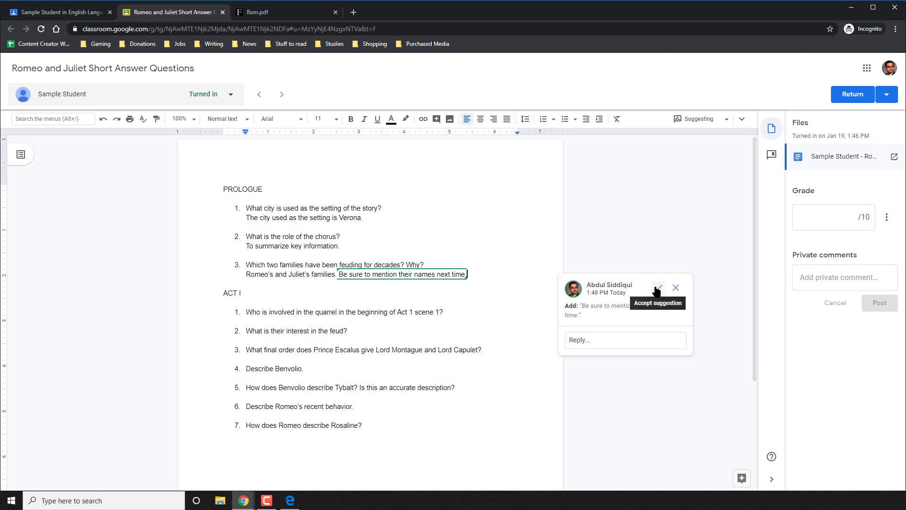
click(281, 313)
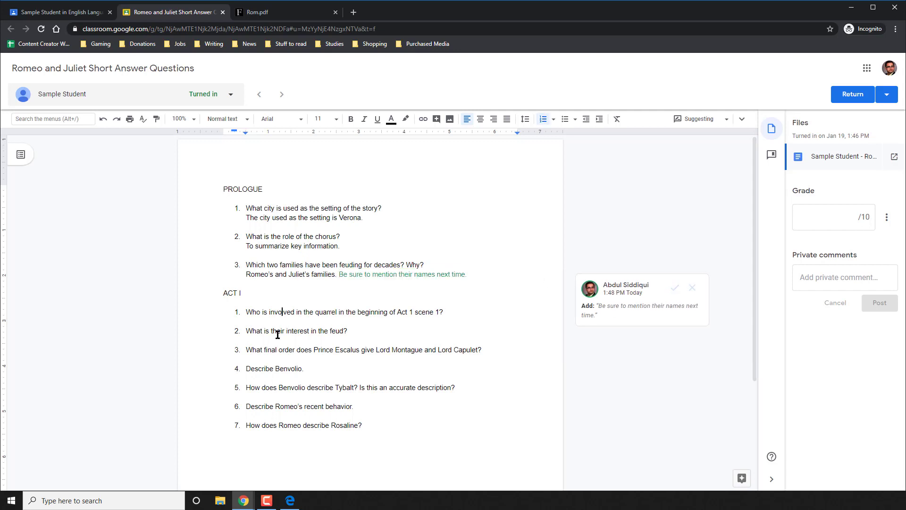
click(373, 426)
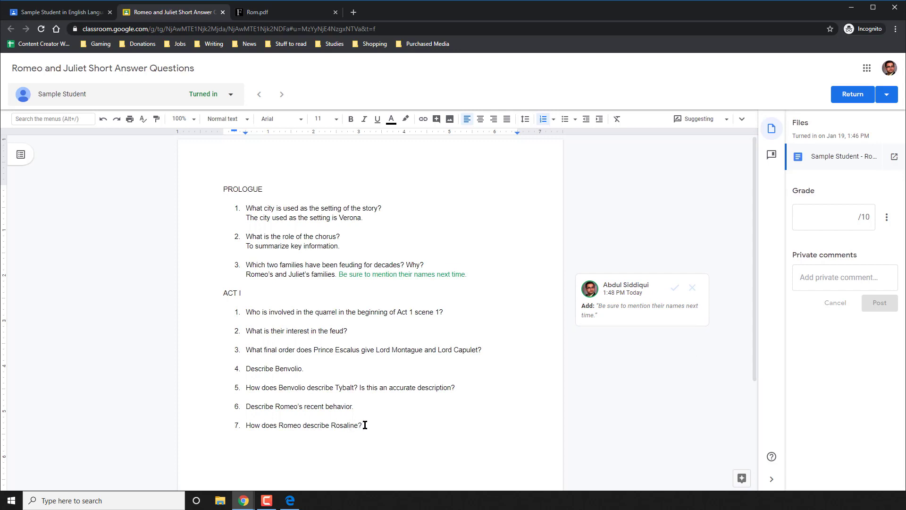
Post a private comment asking the student to complete and resubmit, grade it 2.5/10, and return it.
click(824, 286)
text(B)
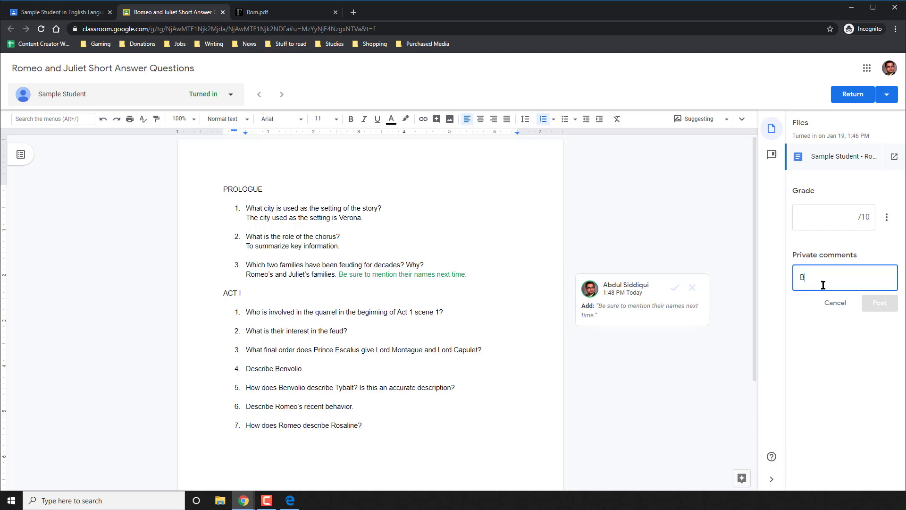
text(e certain to com)
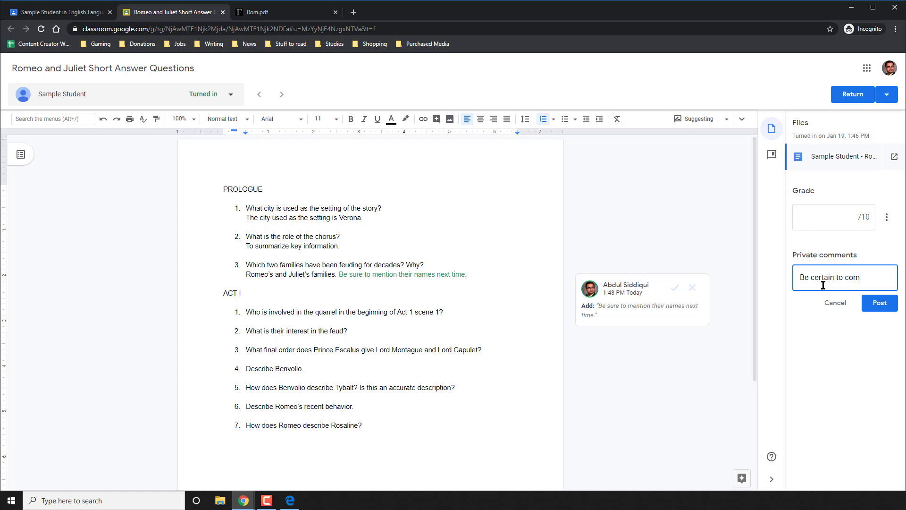
text(plete all respon)
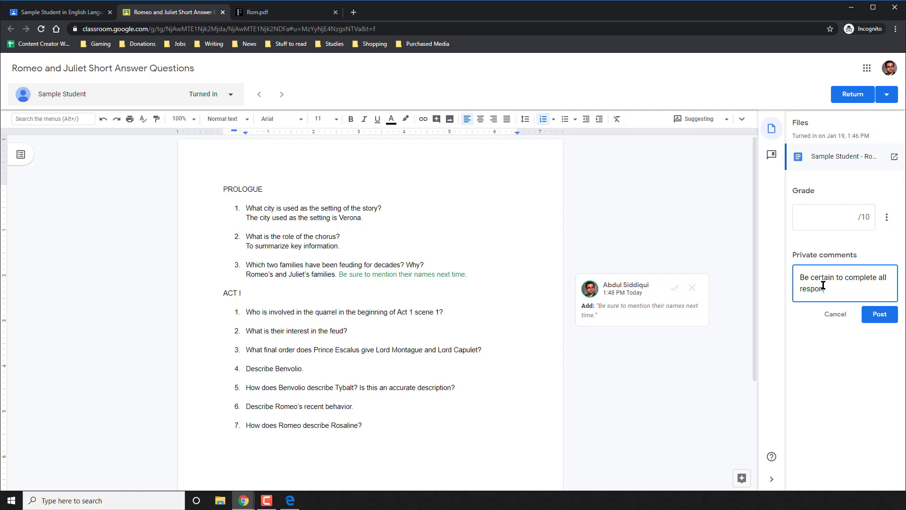
text(ses and resubmit.)
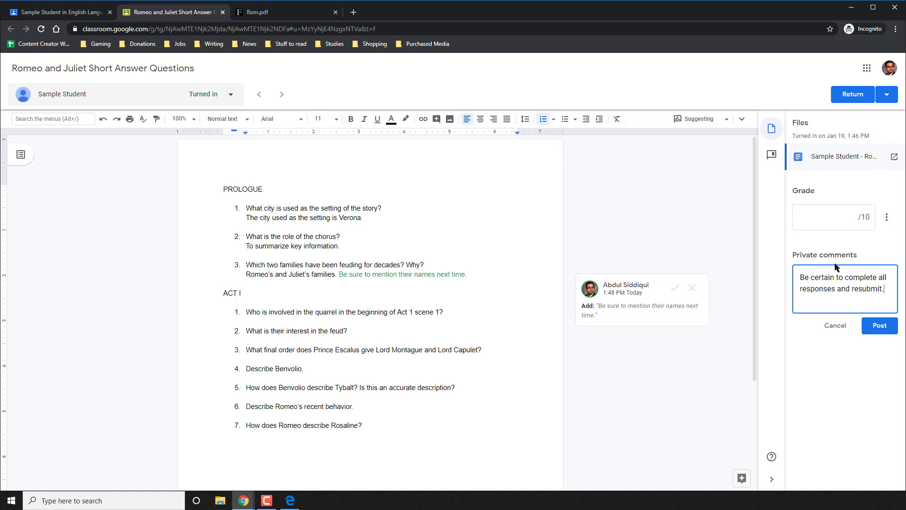
click(823, 212)
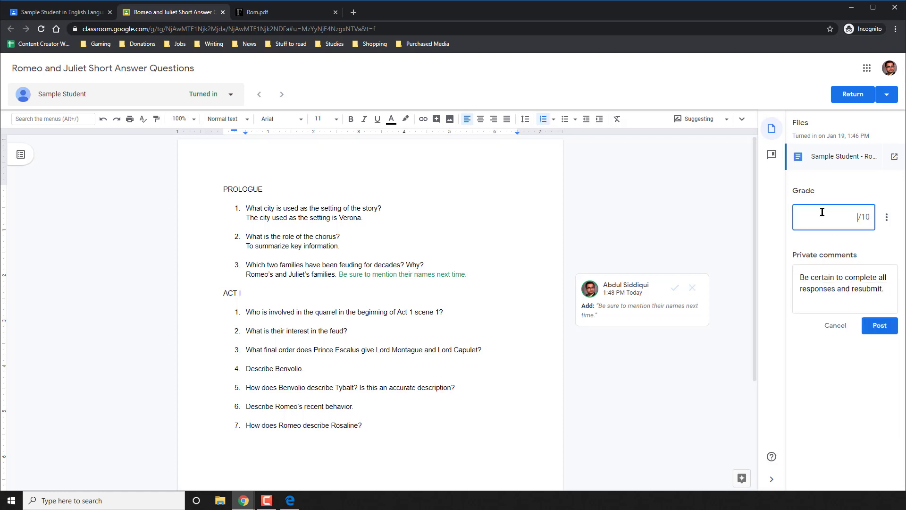
text(2.5)
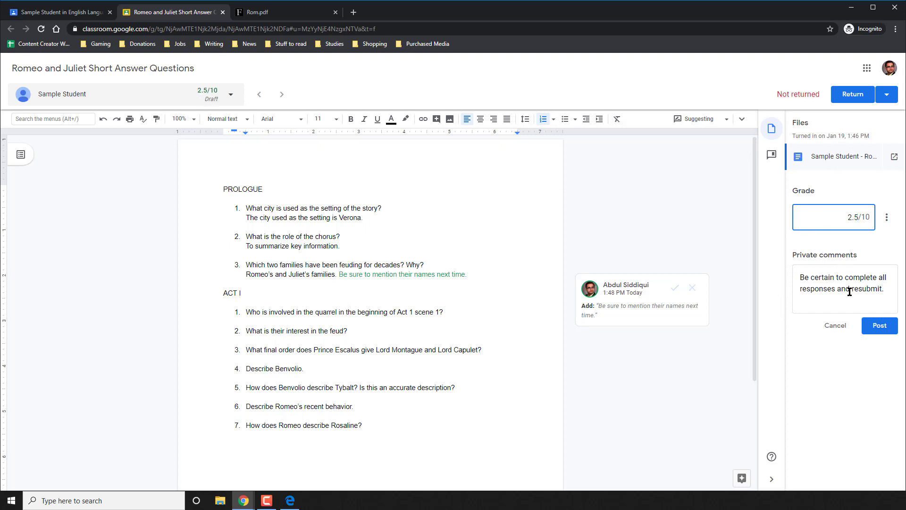
click(878, 323)
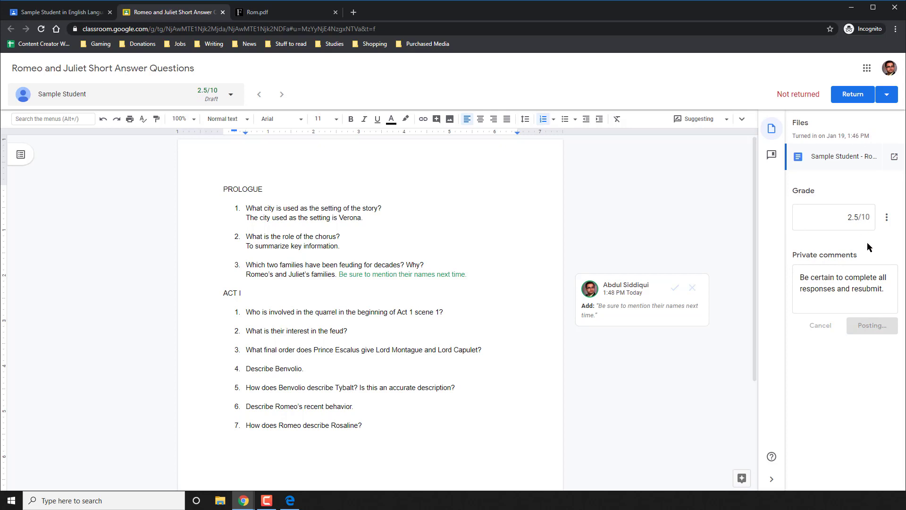
click(853, 94)
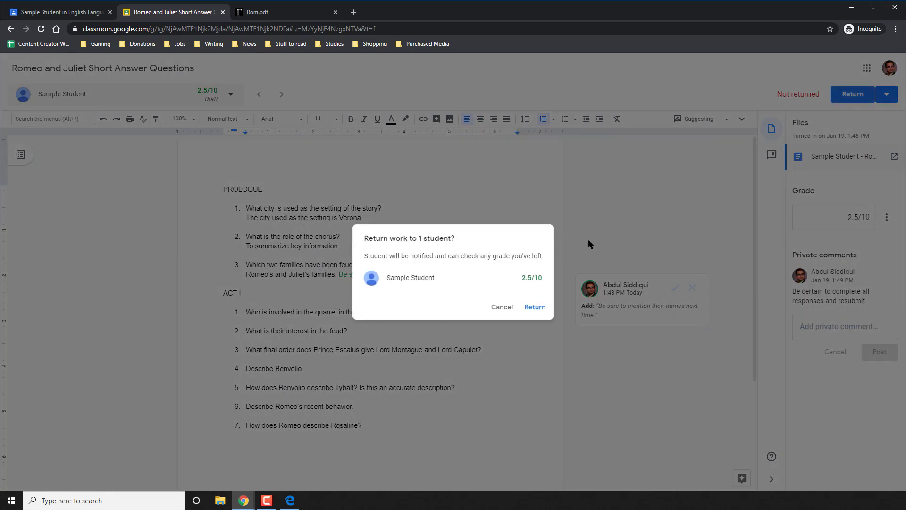
Confirm returning the Short Answer work, then open the Romeo and Juliet Act I Quiz student work.
click(535, 307)
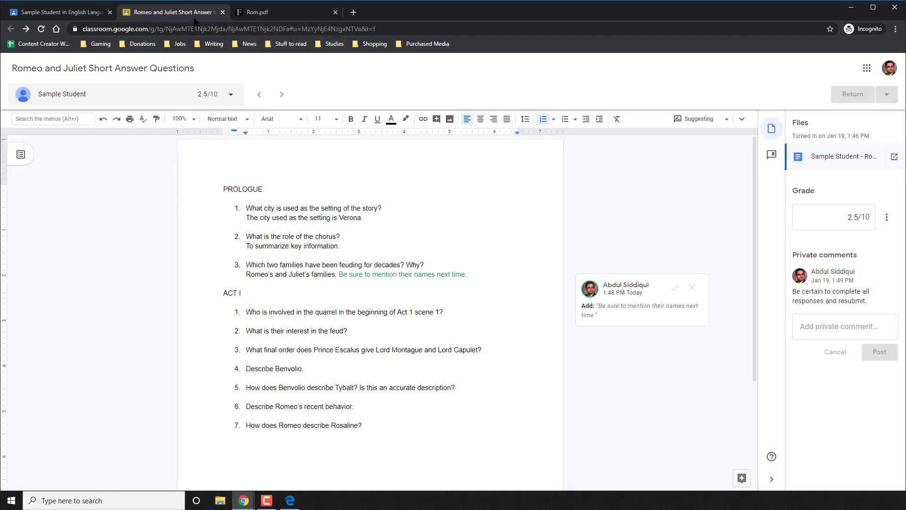
click(223, 12)
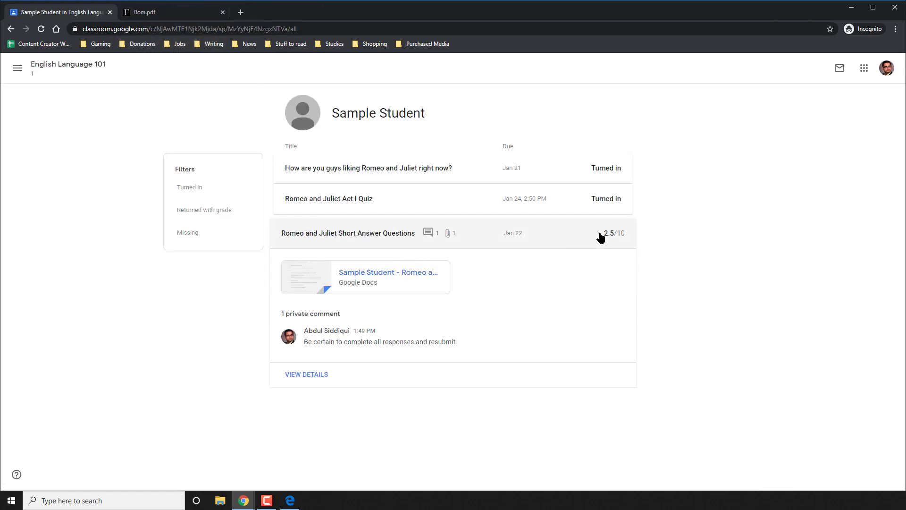
click(426, 198)
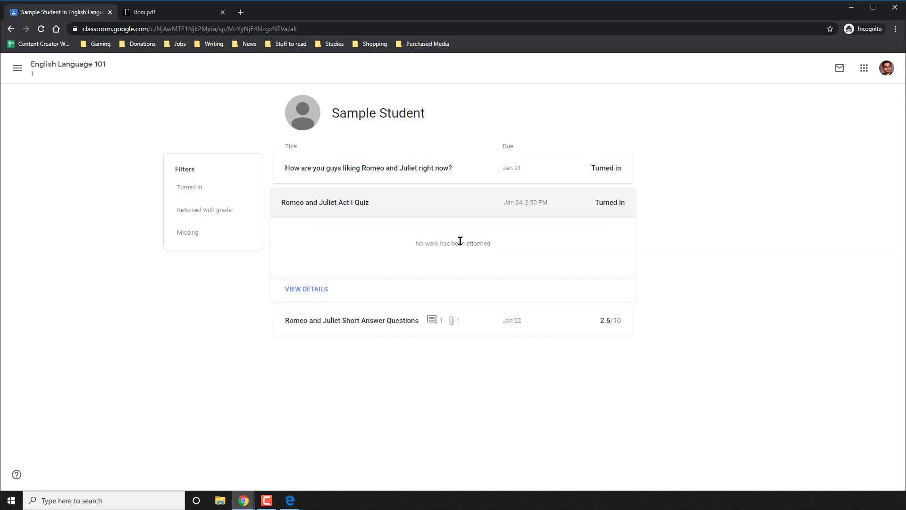
click(323, 290)
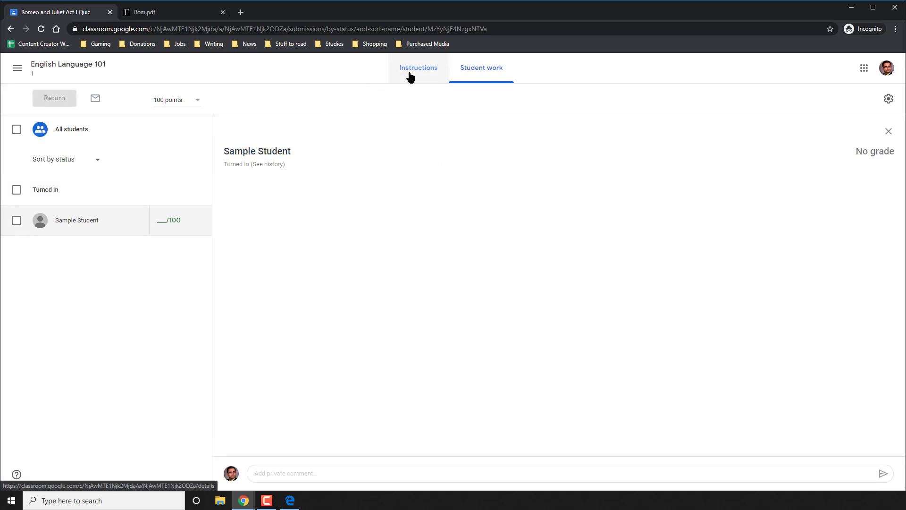
Import the Act I Quiz grades from the form, giving the student 0/100.
click(889, 132)
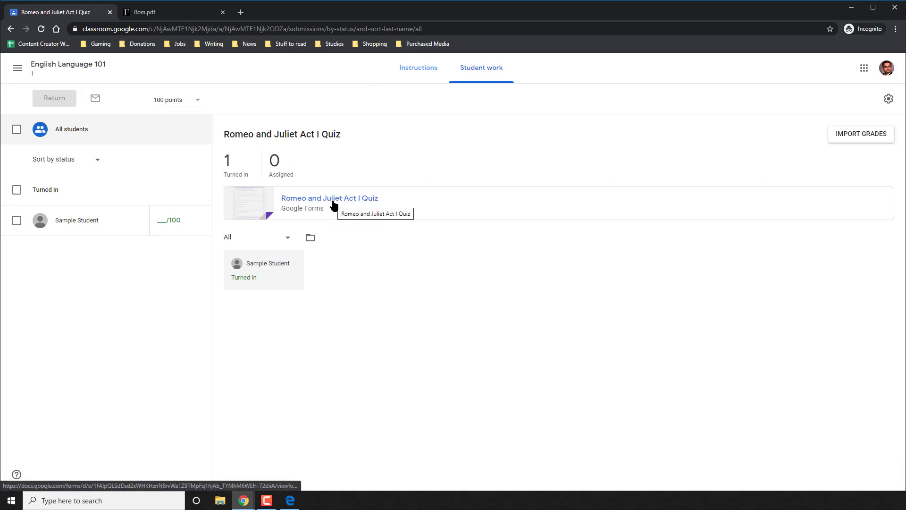
click(859, 137)
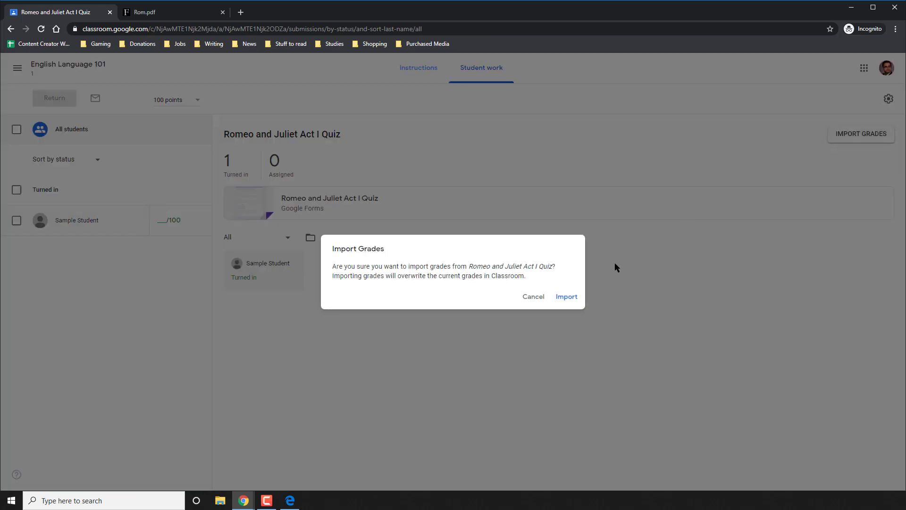
click(566, 297)
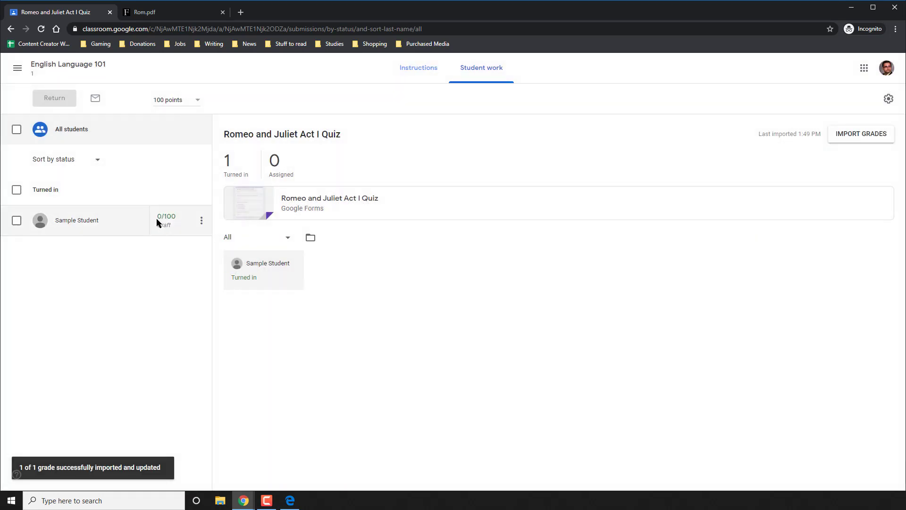
On forms.google.com, open the Romeo and Juliet Act I Quiz's individual student response.
click(191, 11)
click(191, 26)
text(for)
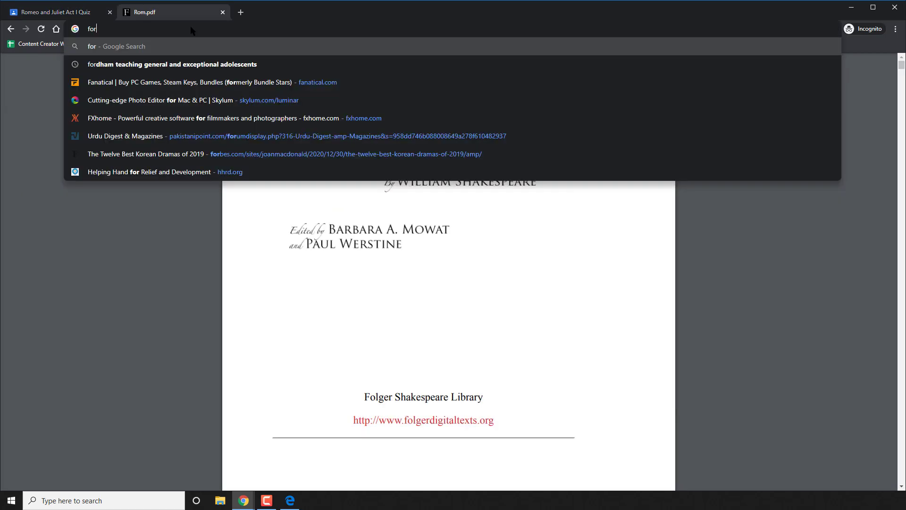
text(ms.google.com/)
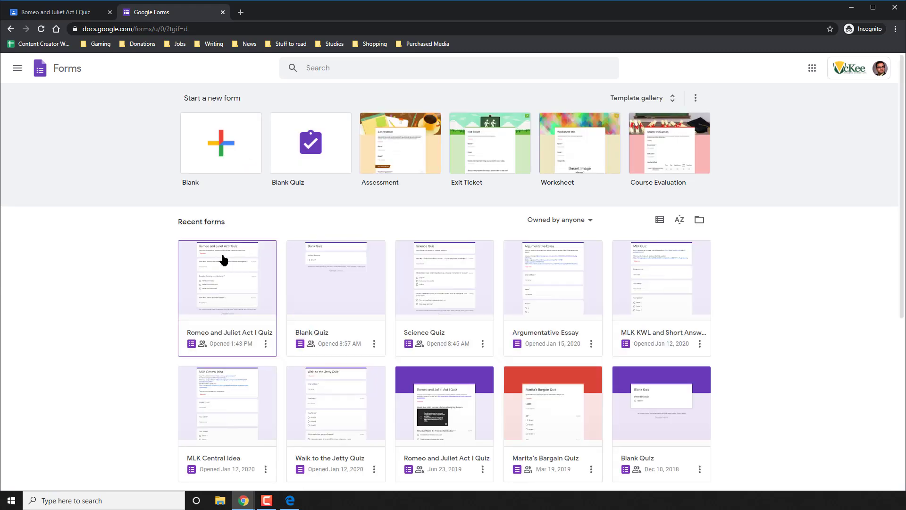
click(237, 272)
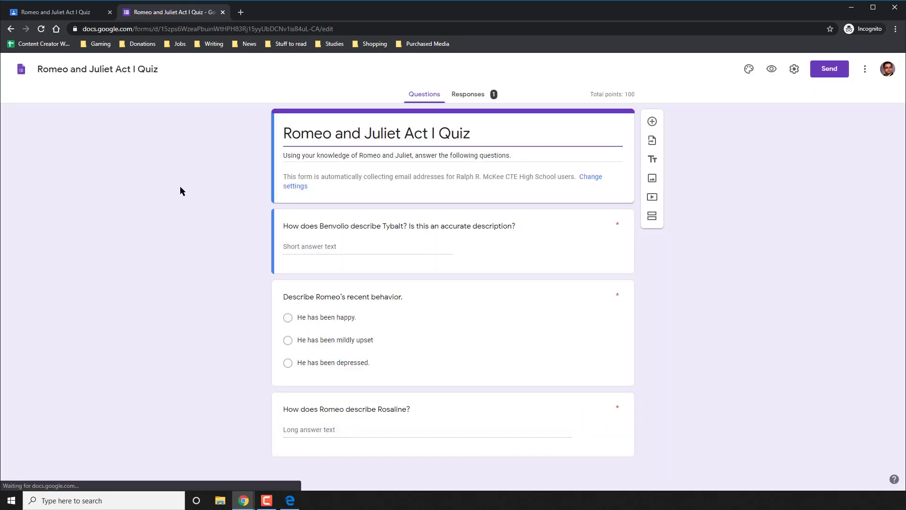
click(472, 98)
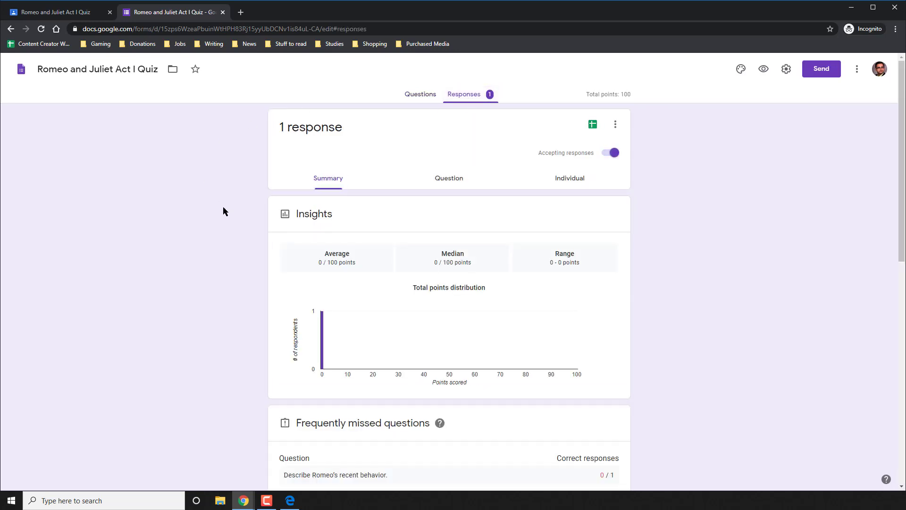
scroll(223, 211, down, 2)
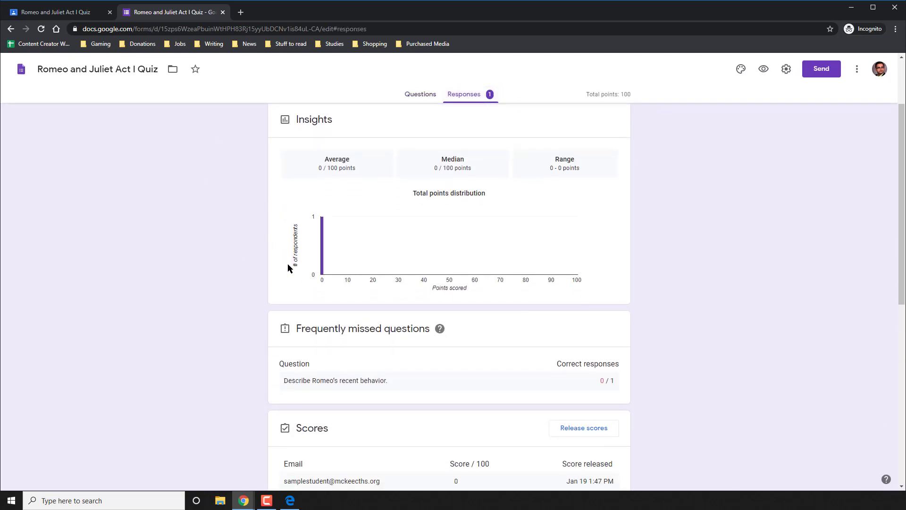
scroll(441, 217, up, 2)
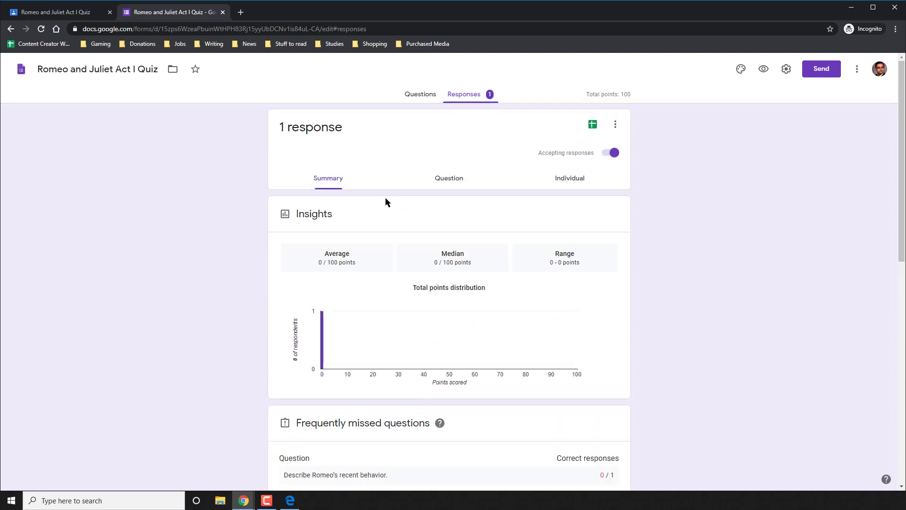
click(557, 182)
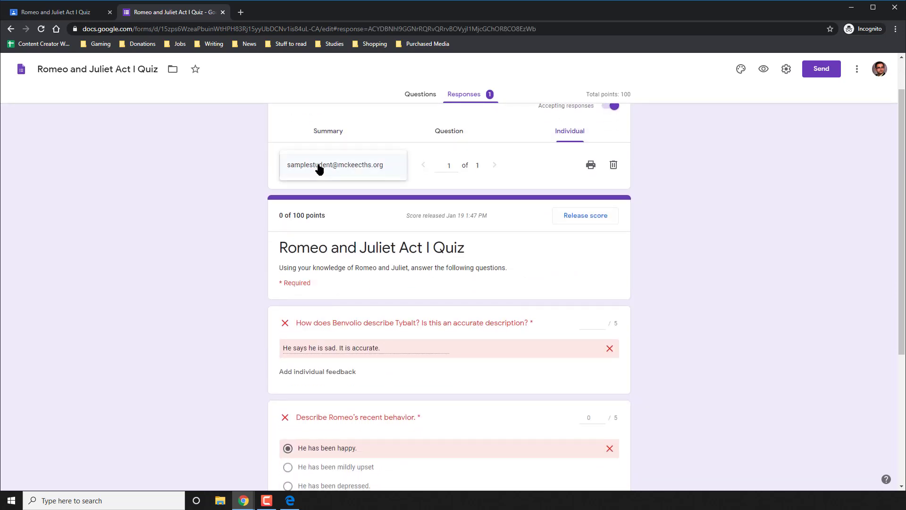
scroll(190, 197, down, 3)
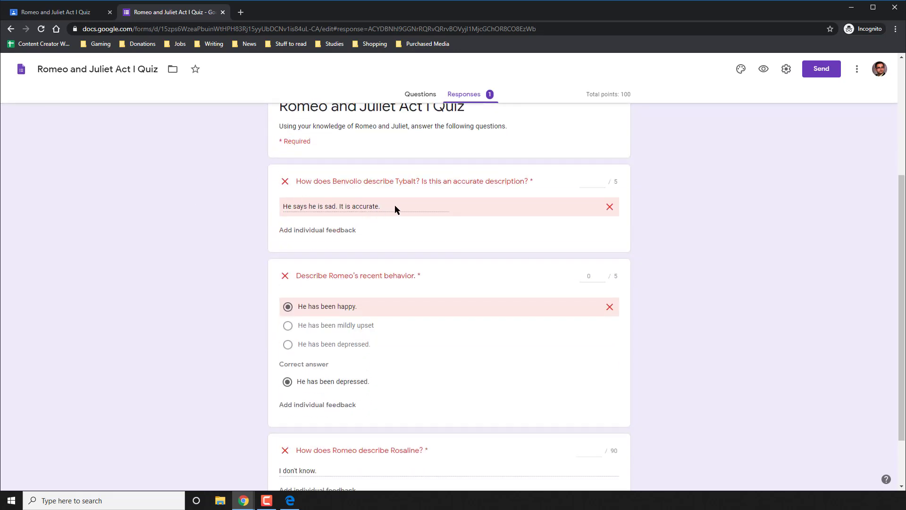
scroll(395, 209, up, 1)
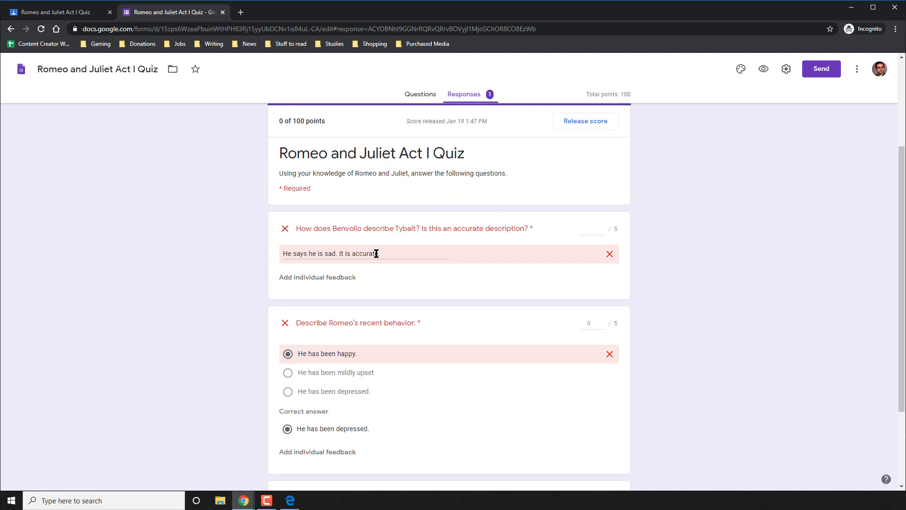
Award 3 of 5 points for the Benvolio question and save the response.
click(586, 227)
text(3)
click(664, 240)
scroll(664, 240, down, 2)
scroll(664, 240, down, 1)
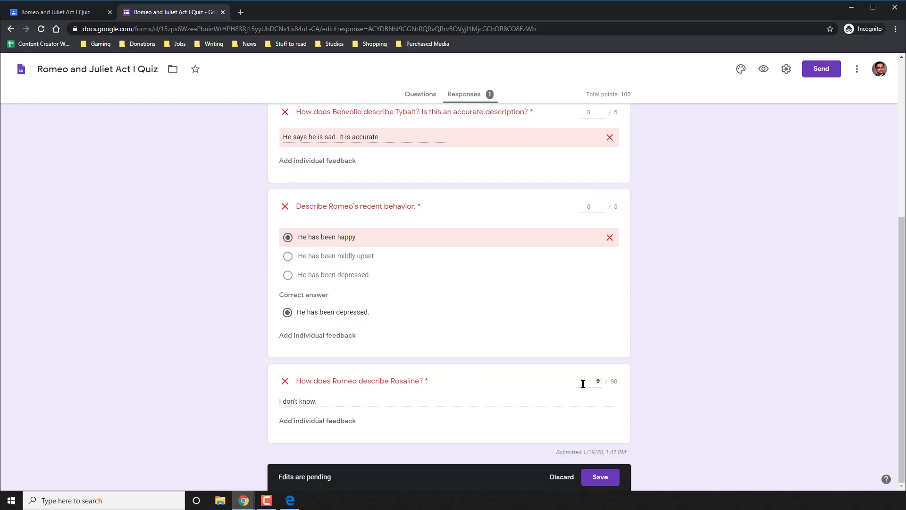
click(698, 343)
scroll(645, 281, up, 5)
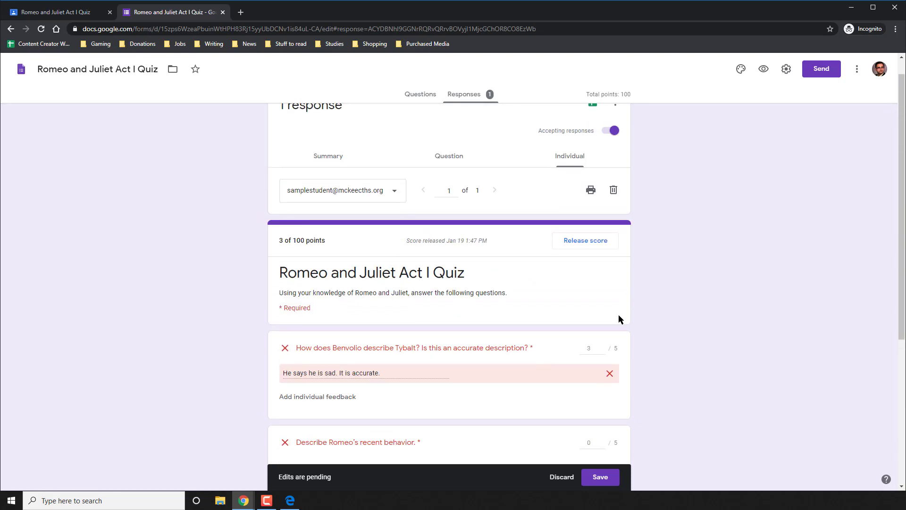
scroll(616, 325, up, 1)
click(609, 477)
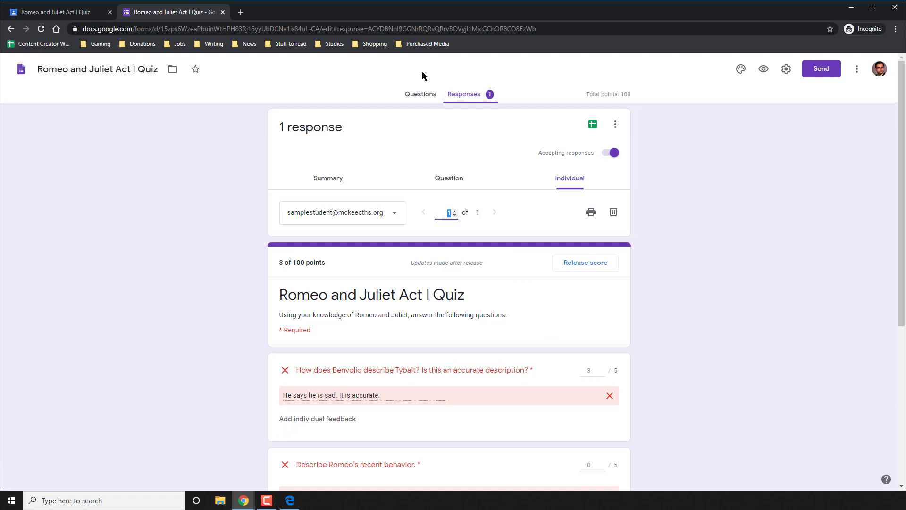
Back in Classroom, re-import the Act I Quiz grades so the student has 3/100.
click(223, 12)
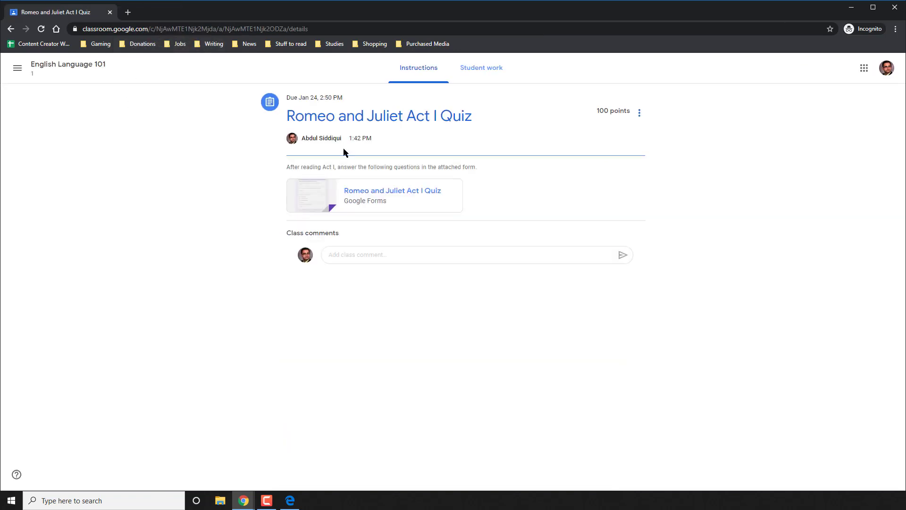
click(500, 72)
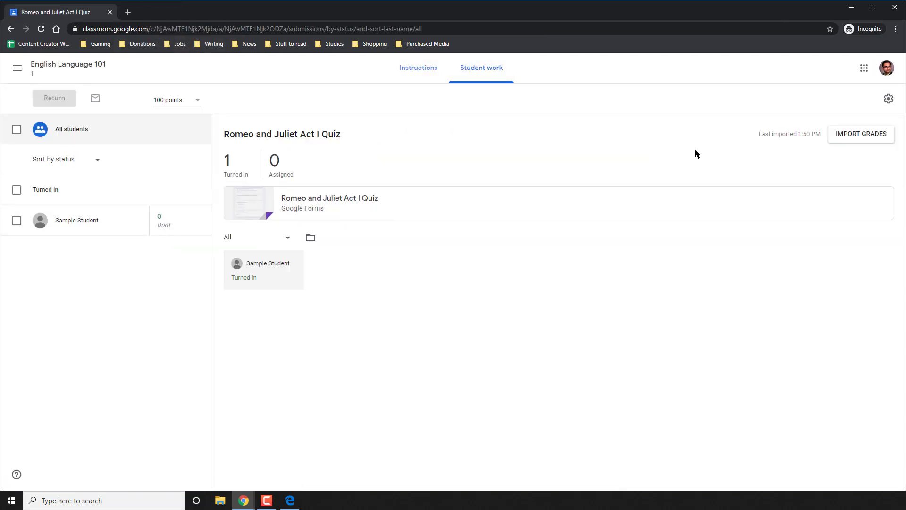
click(845, 138)
click(572, 297)
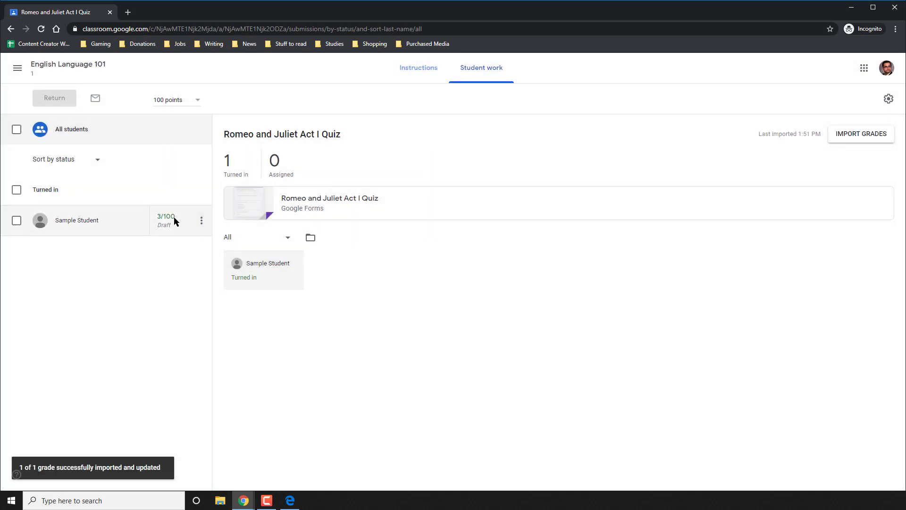
Check the student's quiz grade and attached form, then open the class gradebook.
click(201, 221)
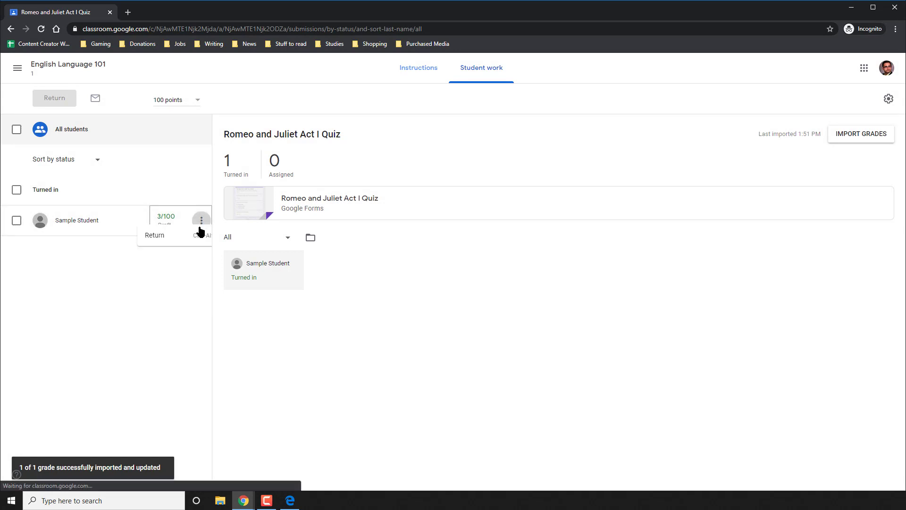
click(383, 270)
click(341, 204)
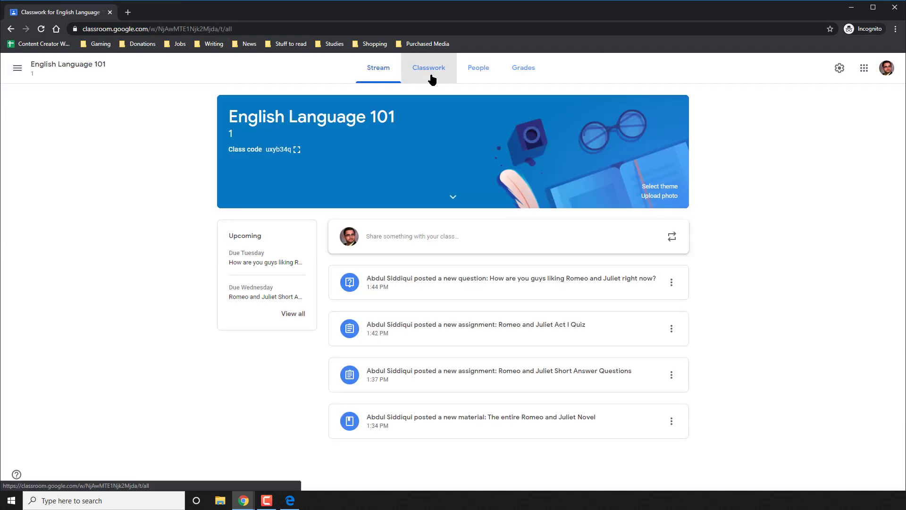
click(523, 68)
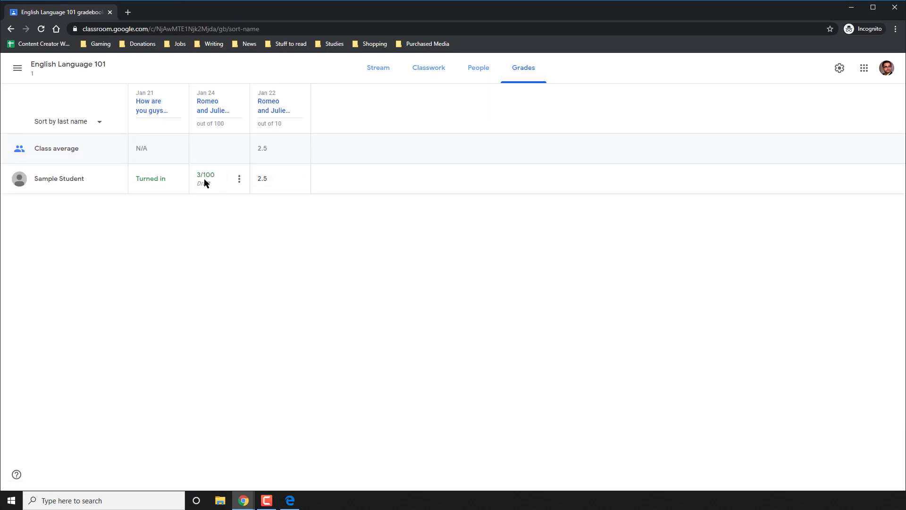
click(151, 180)
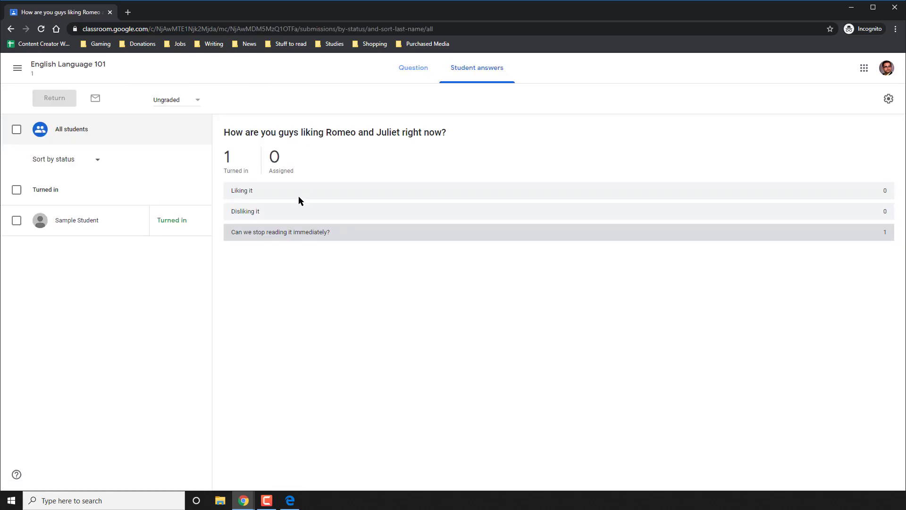
click(284, 233)
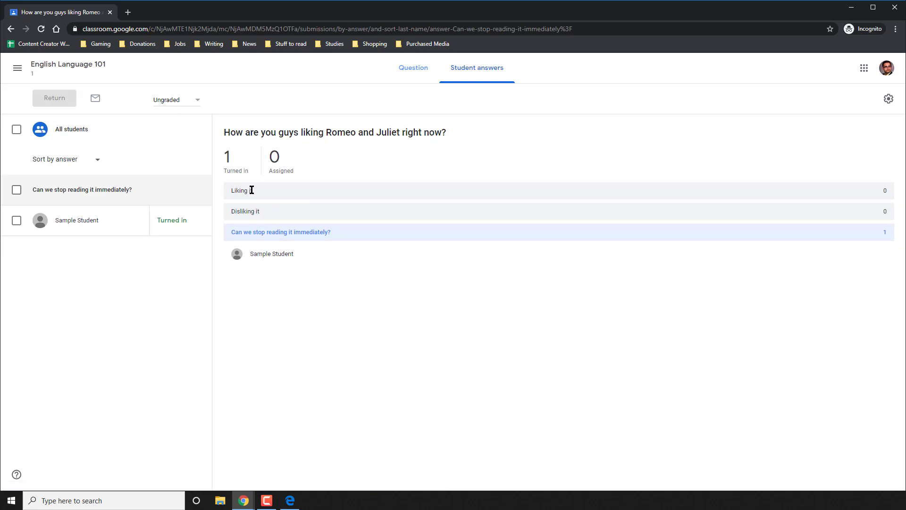
click(418, 70)
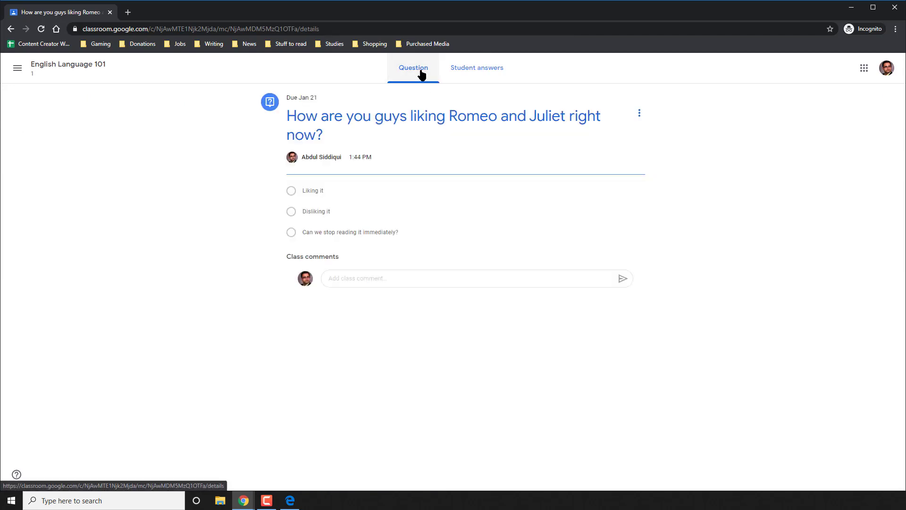
click(82, 67)
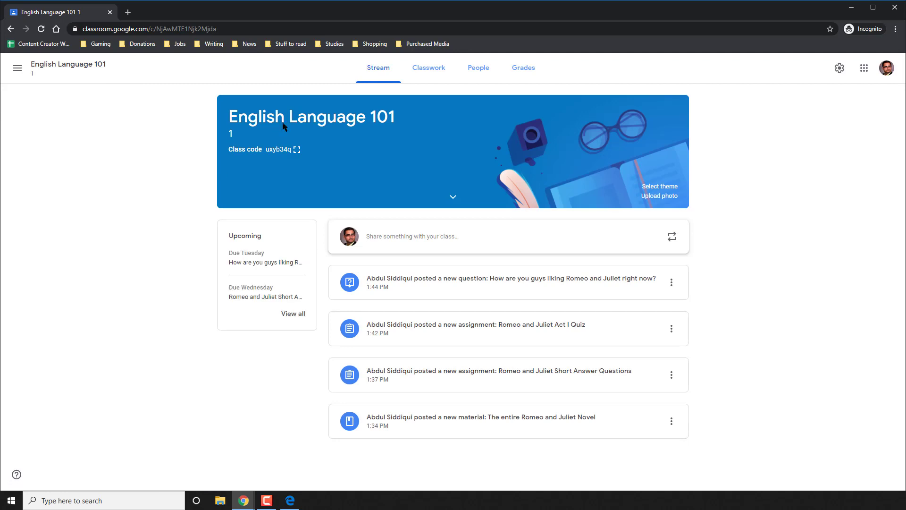
click(519, 66)
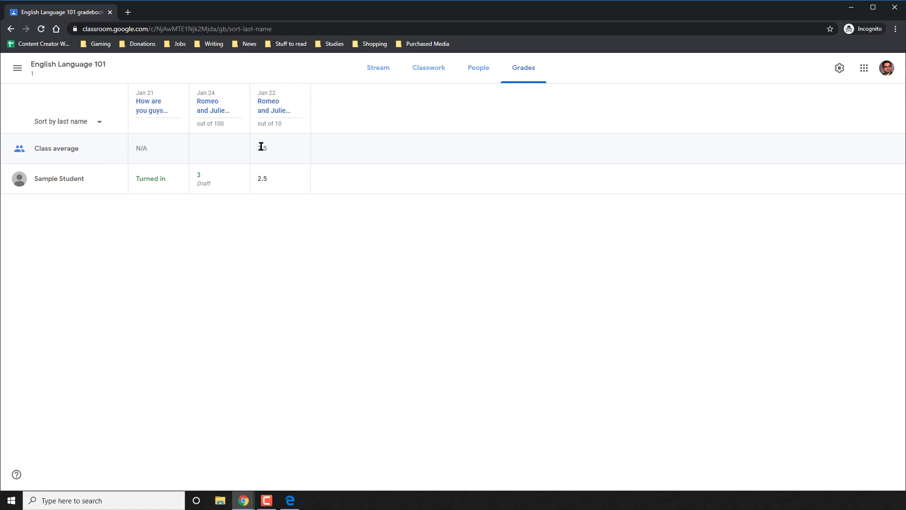
click(220, 179)
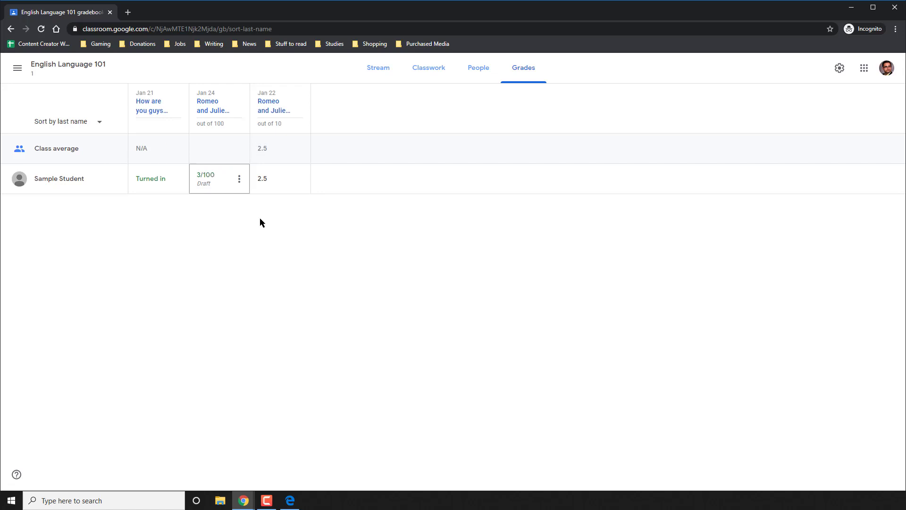